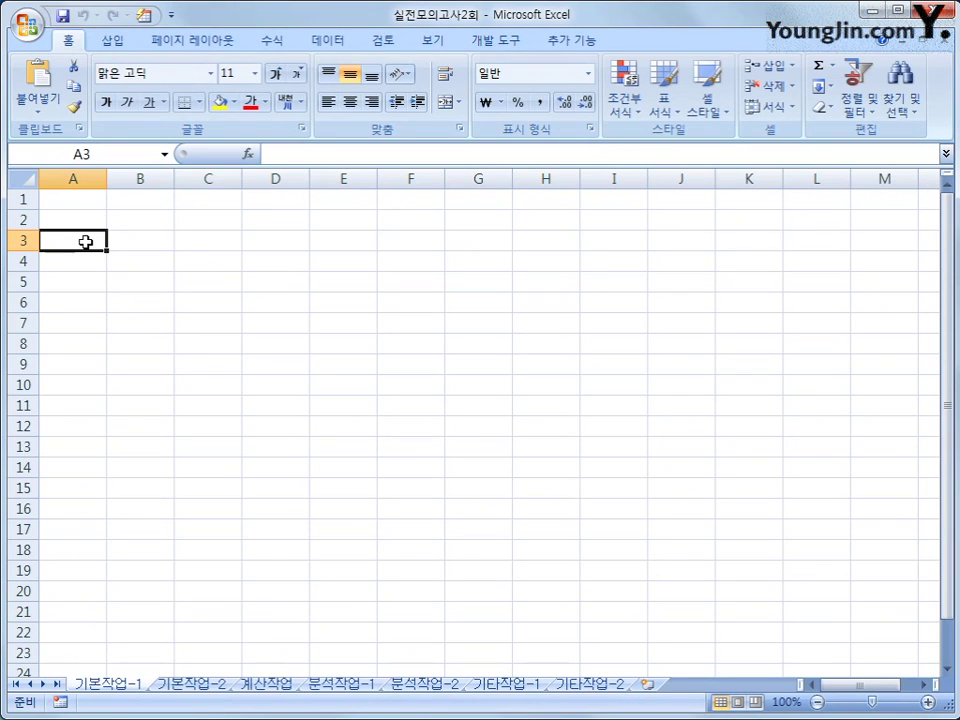
- Start a Microsoft Query import from an MS Access Database source, using the database 도서판매.accdb
{"action": "left_click", "coordinate": [329, 42]}
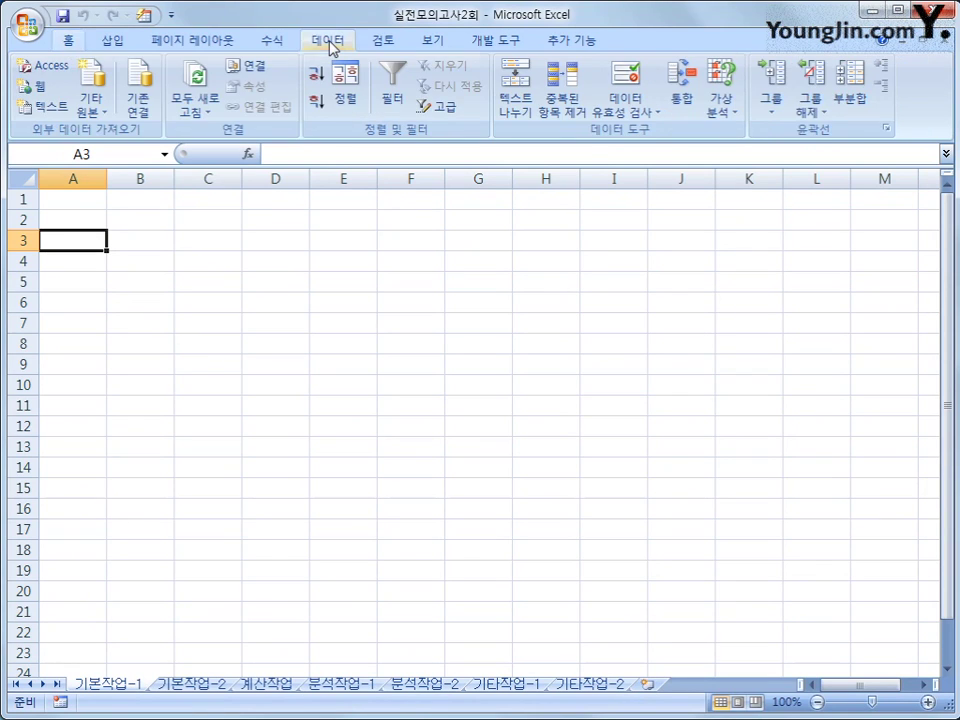
{"action": "left_click", "coordinate": [93, 108]}
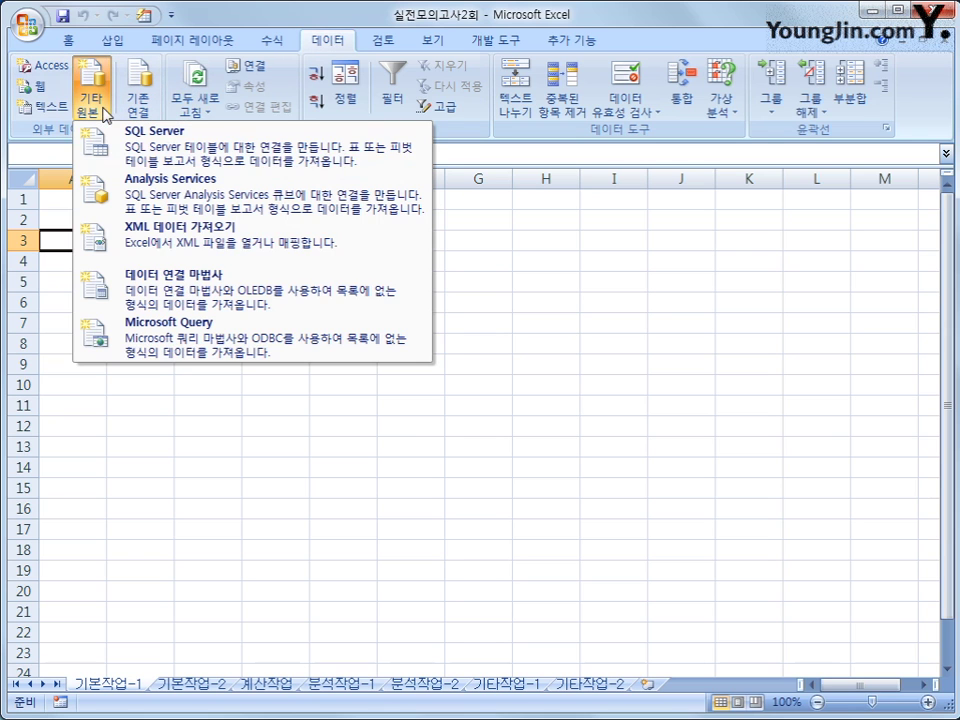
{"action": "left_click", "coordinate": [228, 350]}
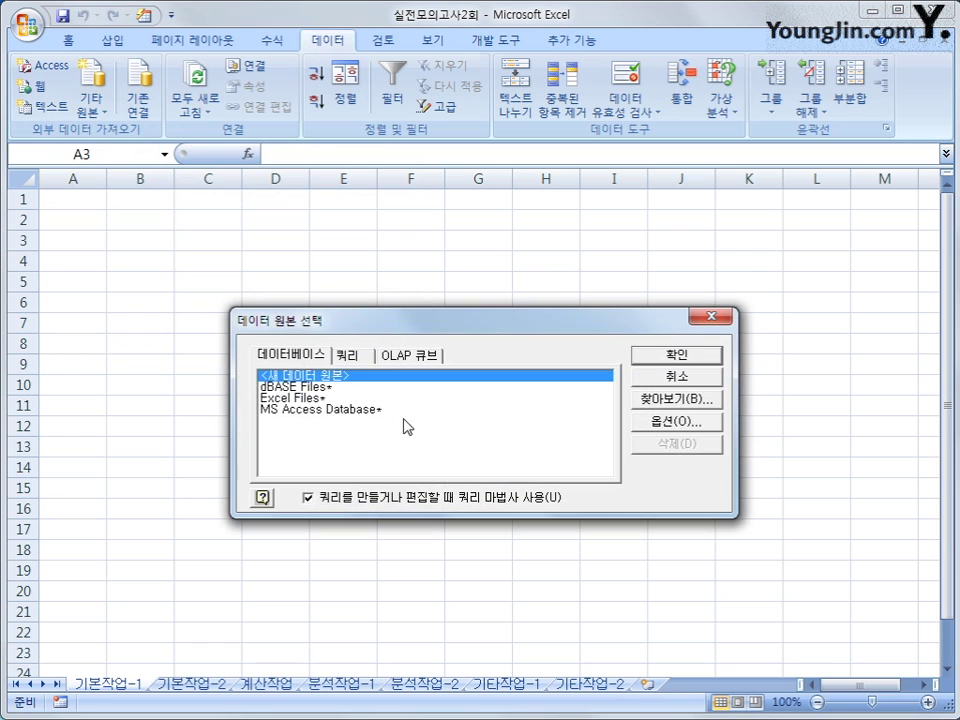
{"action": "left_click", "coordinate": [322, 412]}
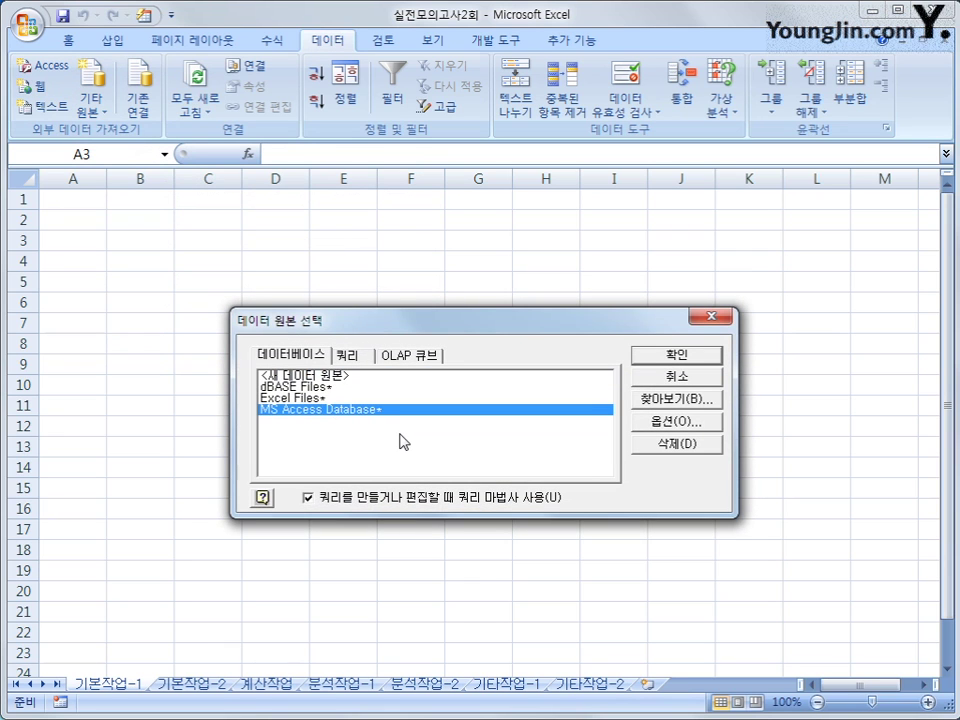
{"action": "left_click", "coordinate": [643, 358]}
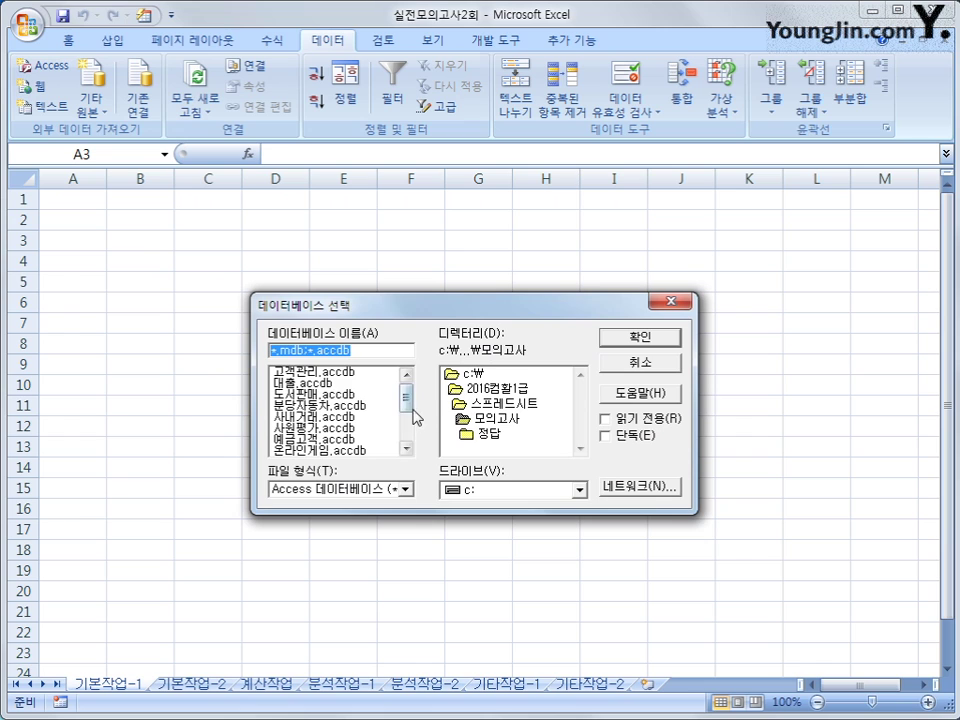
{"action": "mouse_move", "coordinate": [406, 401]}
{"action": "left_mouse_down"}
{"action": "mouse_move", "coordinate": [409, 430]}
{"action": "mouse_move", "coordinate": [406, 403]}
{"action": "left_mouse_up"}
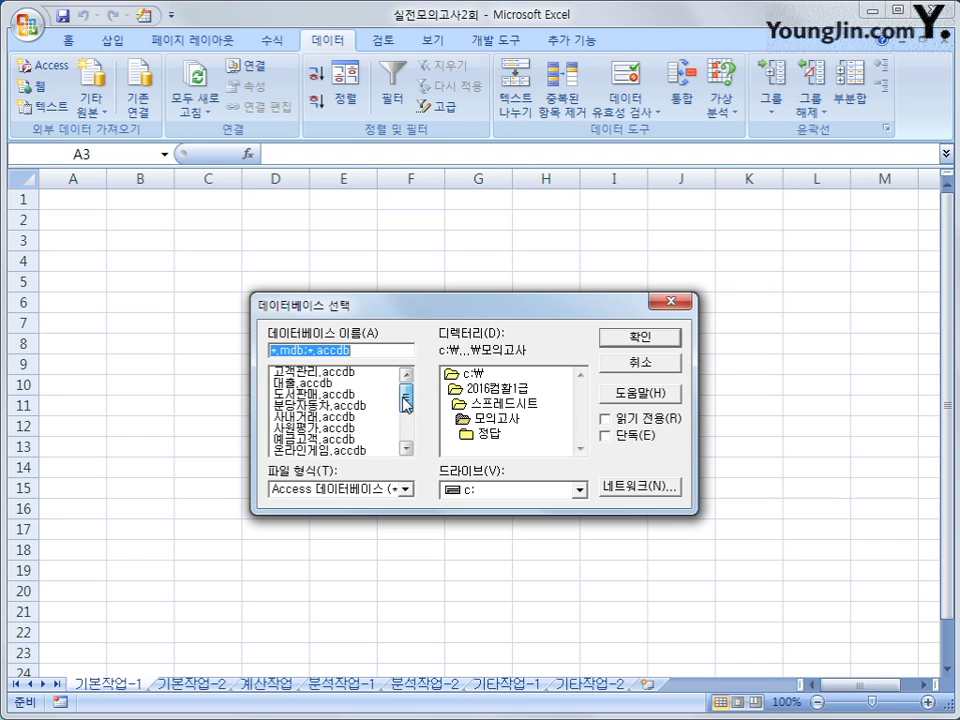
{"action": "left_click", "coordinate": [316, 394]}
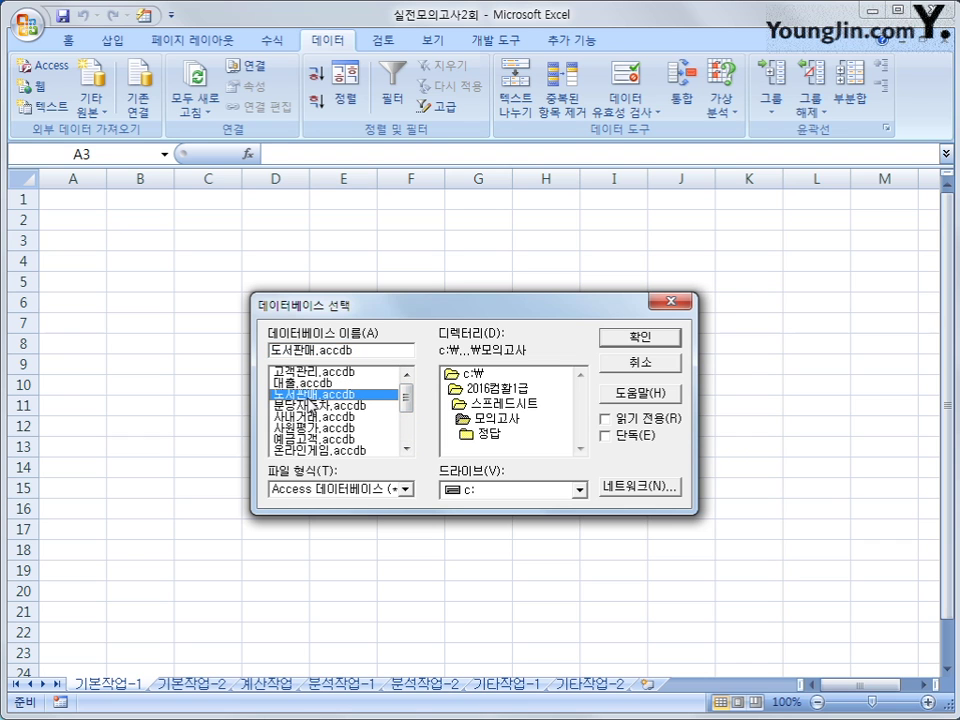
{"action": "left_click", "coordinate": [619, 338]}
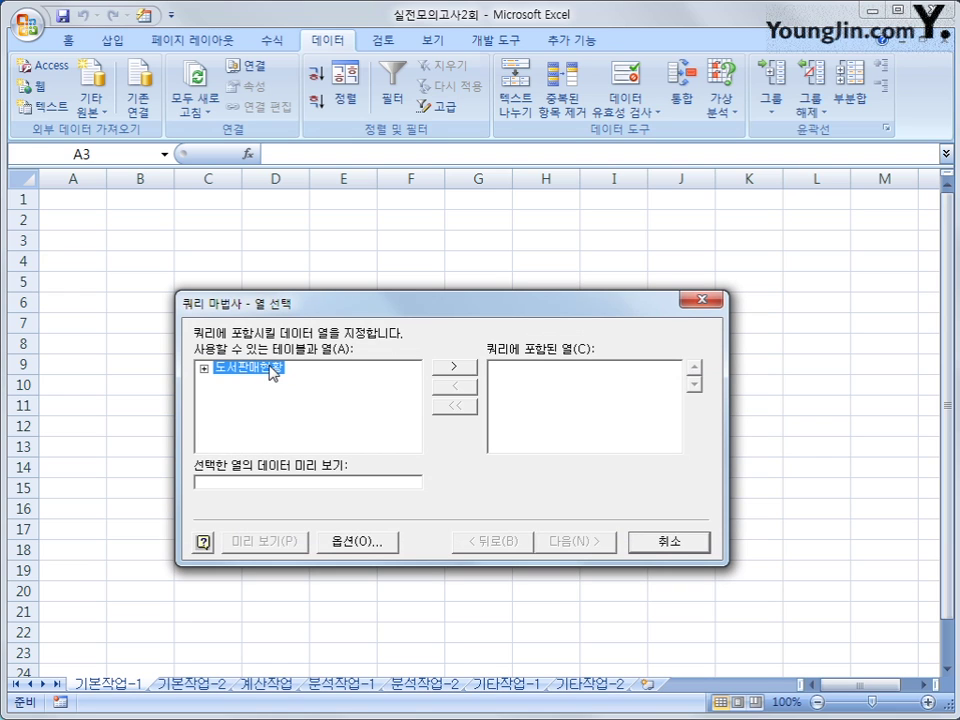
- Include the columns 주문일자, 주문처, 판매단가, 주문수량, 도서명 and 출판사 from the 도서판매현황 table in the query, in that order
{"action": "double_click", "coordinate": [272, 373]}
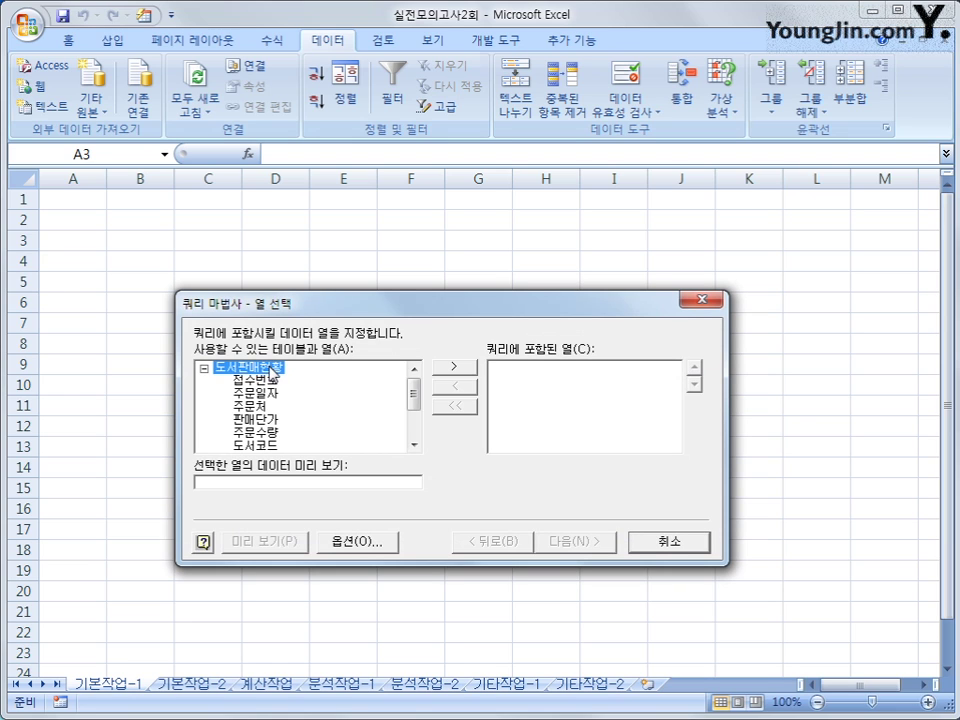
{"action": "double_click", "coordinate": [273, 394]}
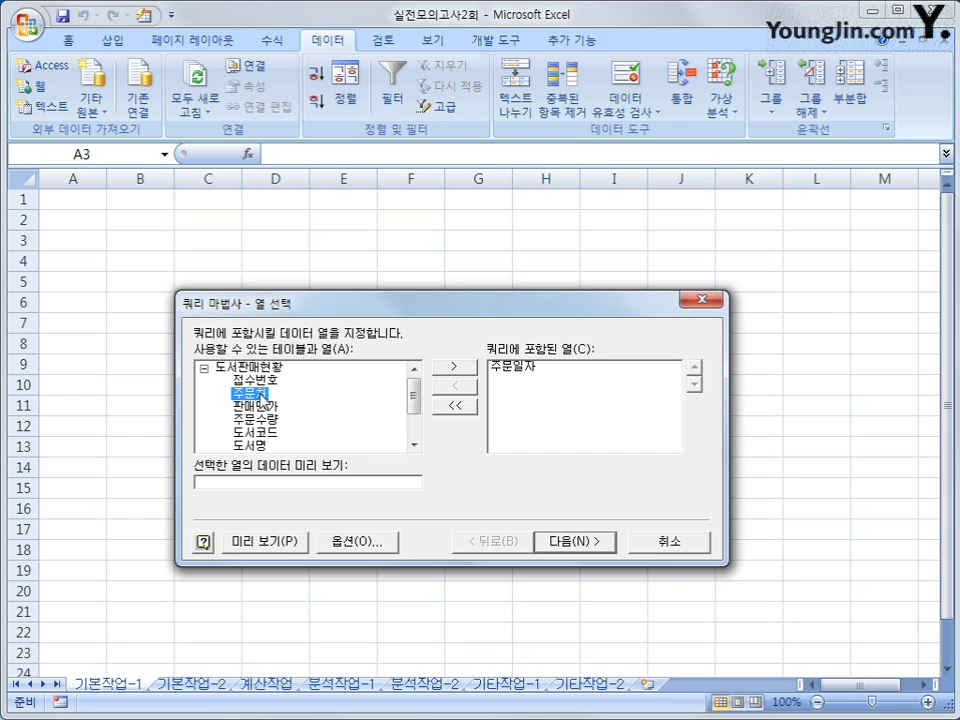
{"action": "double_click", "coordinate": [262, 395]}
{"action": "double_click", "coordinate": [262, 397]}
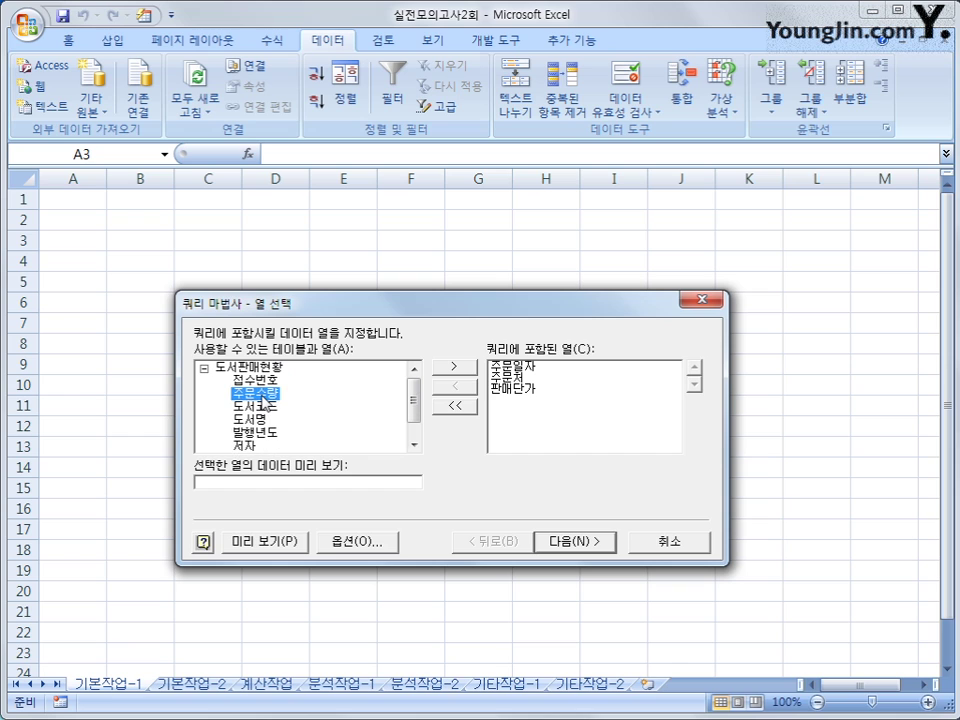
{"action": "double_click", "coordinate": [264, 403]}
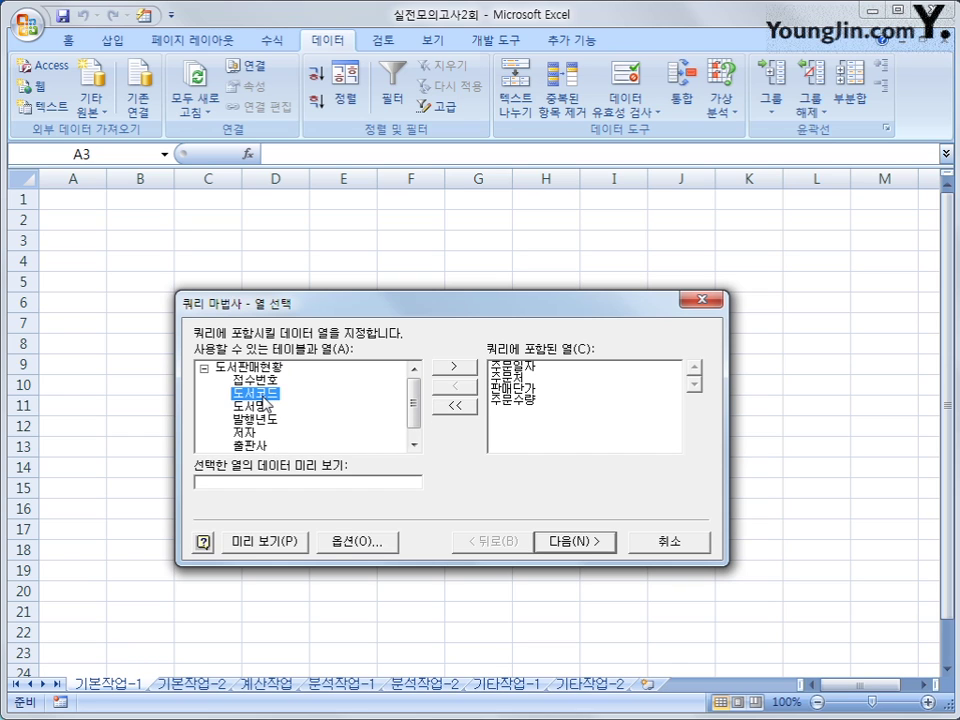
{"action": "double_click", "coordinate": [264, 406]}
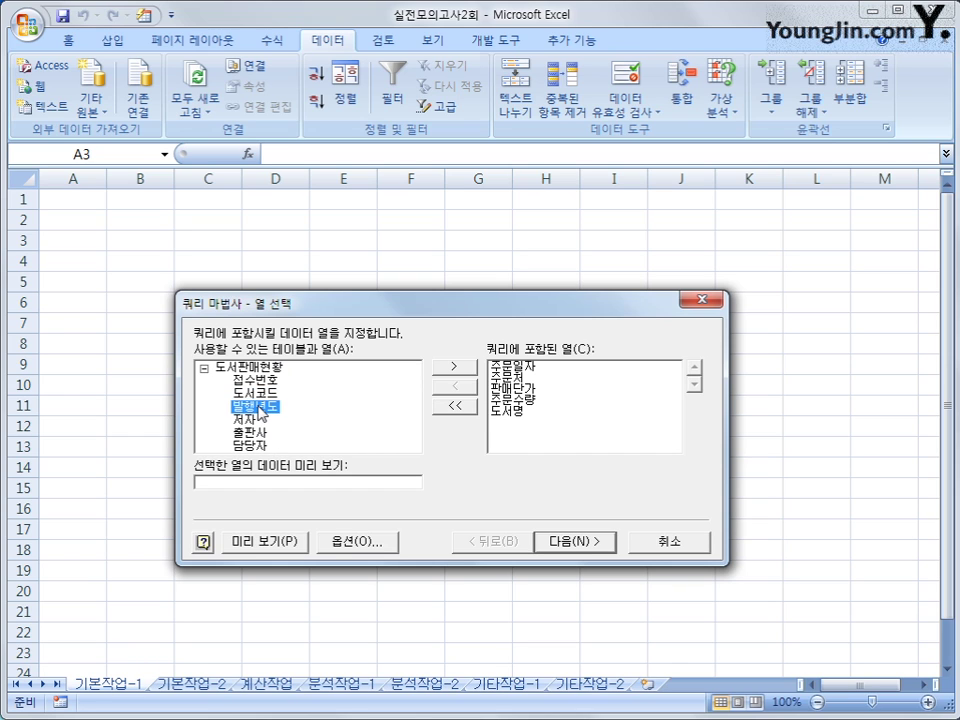
{"action": "double_click", "coordinate": [252, 432]}
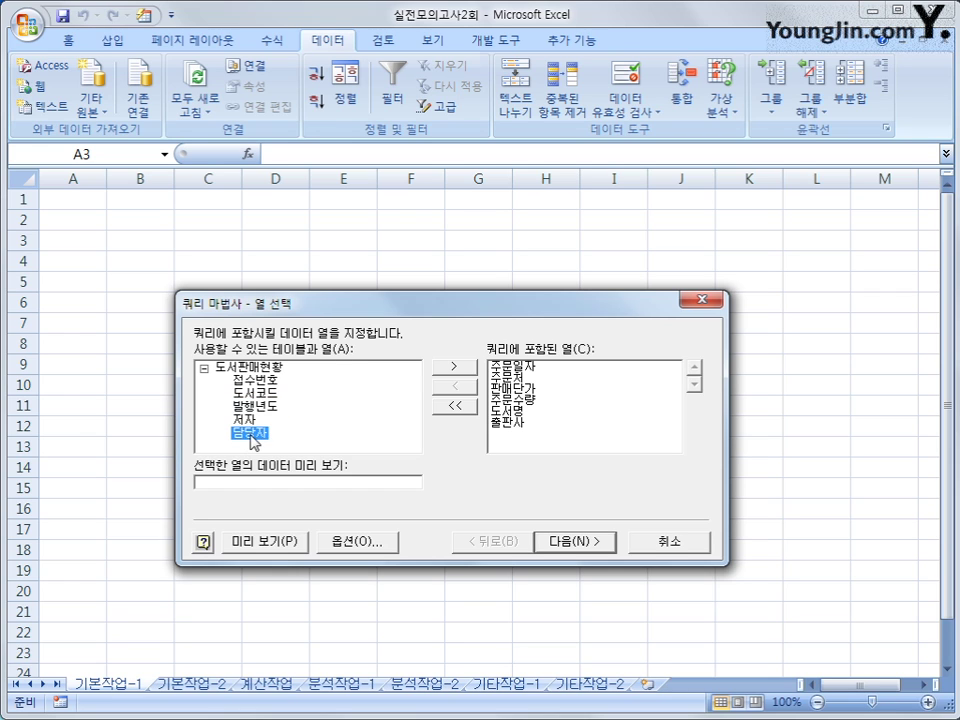
{"action": "left_click", "coordinate": [528, 366]}
{"action": "left_click", "coordinate": [528, 377]}
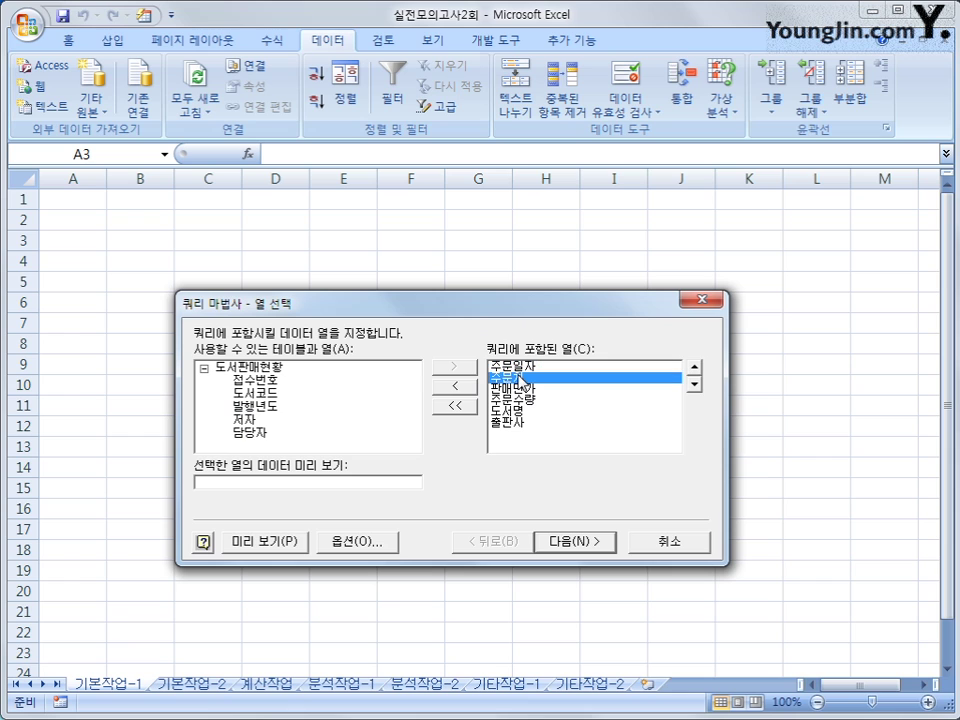
{"action": "left_click", "coordinate": [528, 389]}
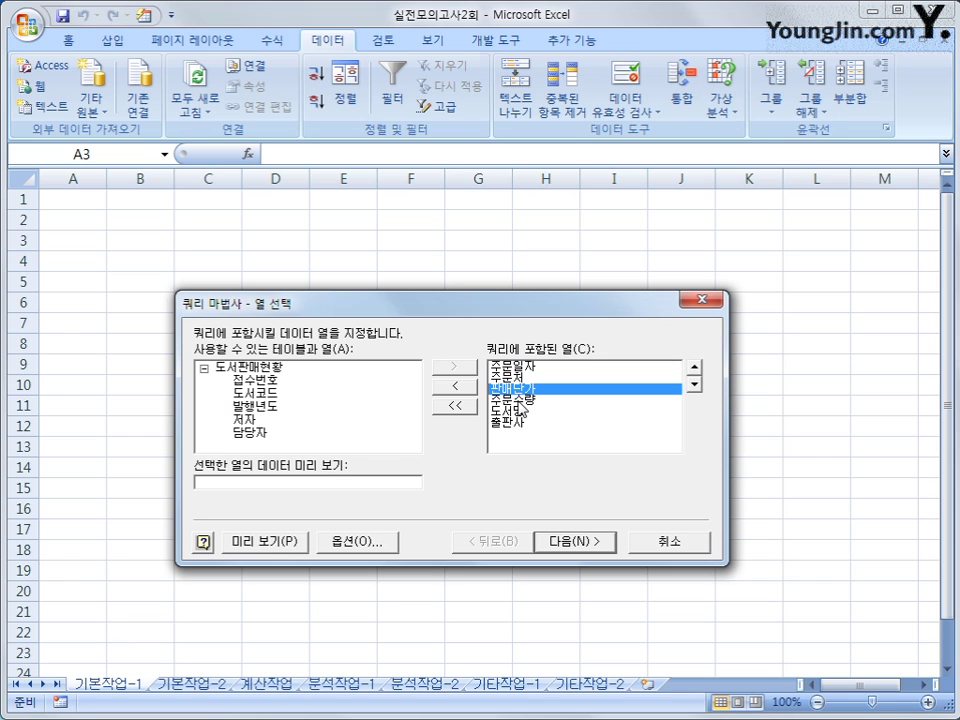
{"action": "left_click", "coordinate": [517, 400]}
{"action": "left_click", "coordinate": [516, 411]}
{"action": "left_click", "coordinate": [515, 422]}
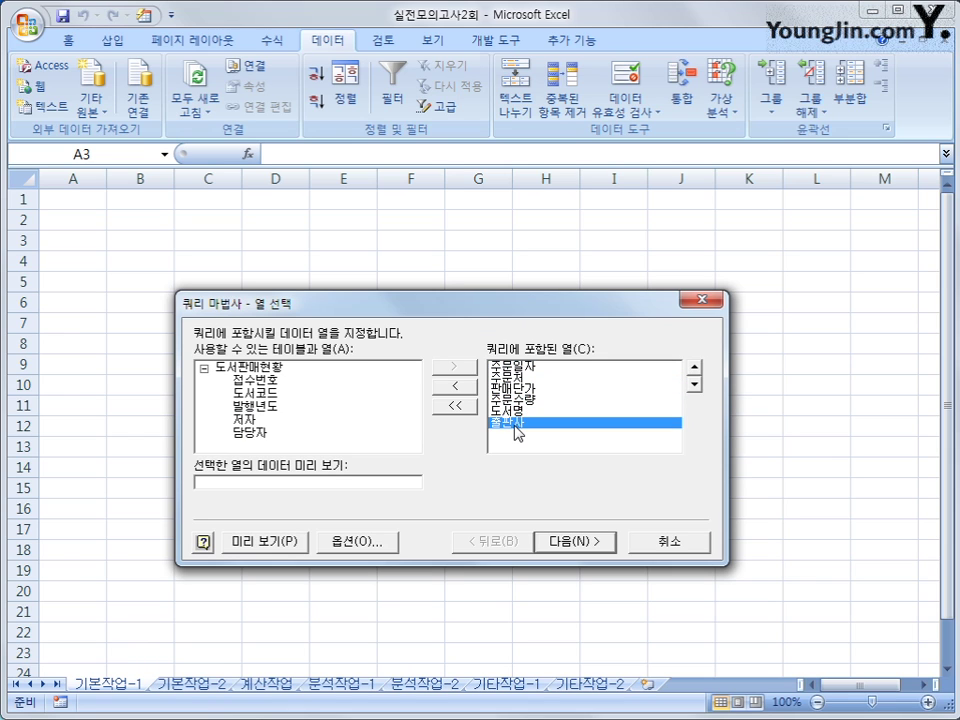
{"action": "left_click", "coordinate": [576, 541]}
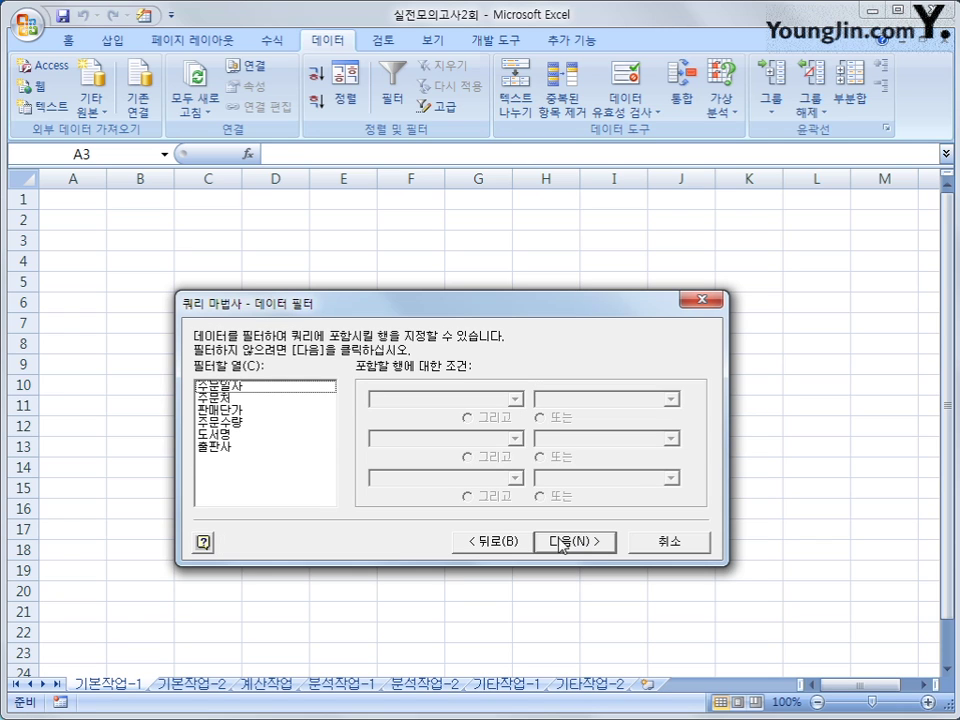
- Filter the query rows to 주문일자 <= 2015-9-30
{"action": "left_click", "coordinate": [252, 389]}
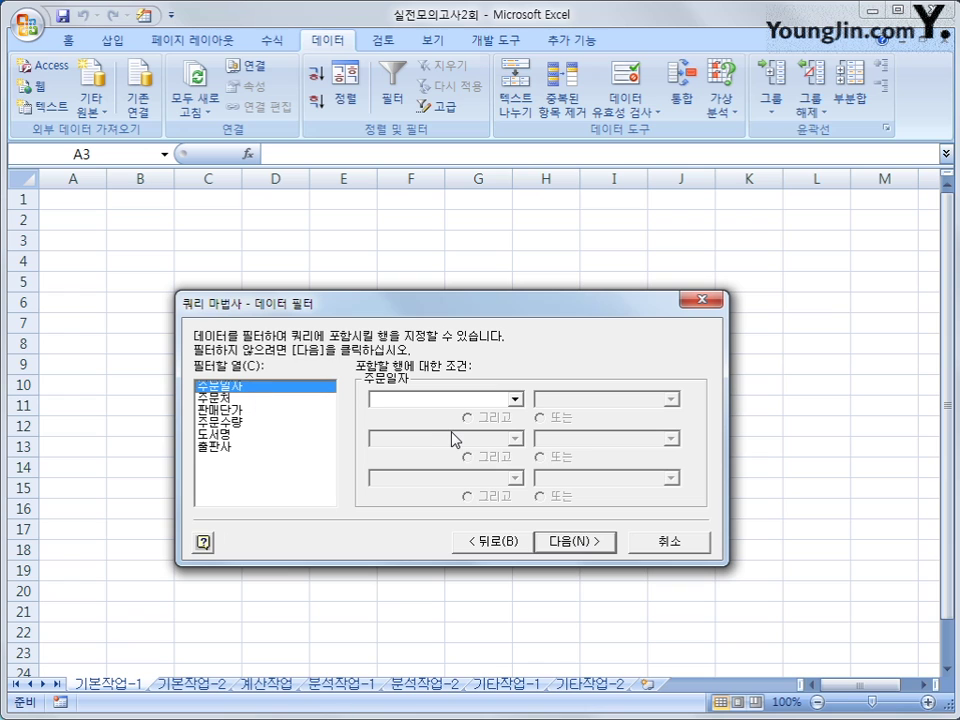
{"action": "left_click", "coordinate": [453, 400]}
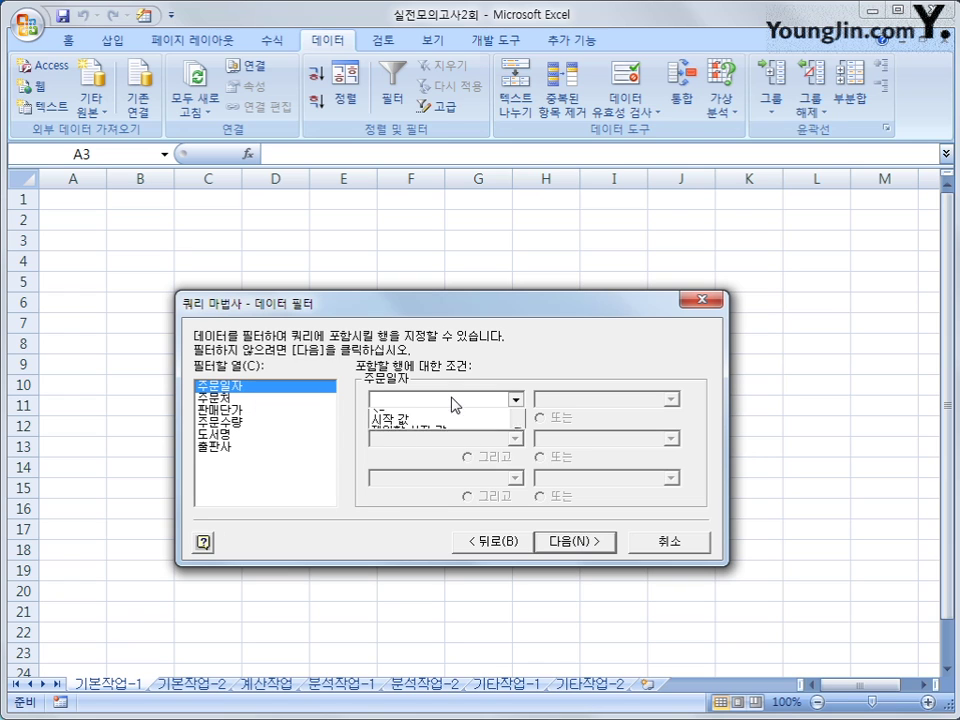
{"action": "left_click", "coordinate": [441, 484]}
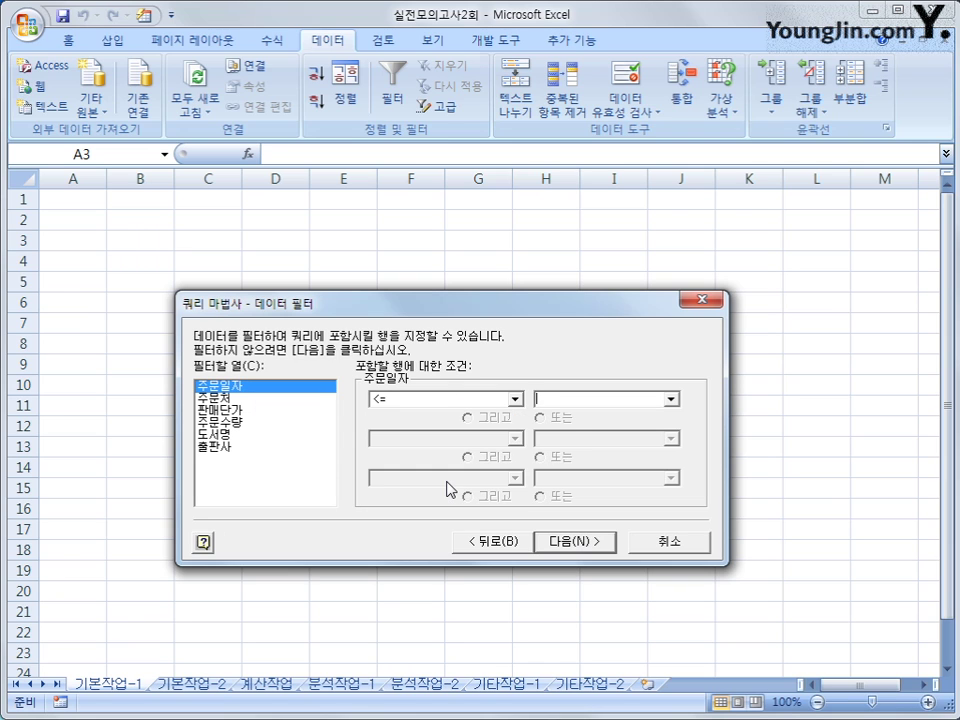
{"action": "key", "text": "Tab"}
{"action": "type", "text": "2"}
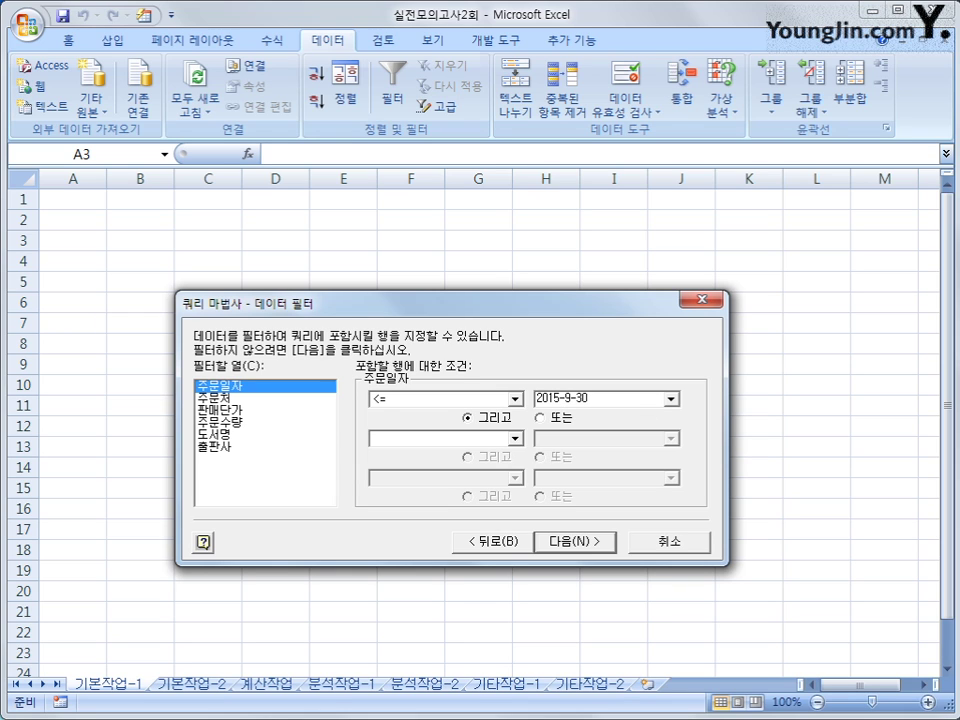
- Add a filter condition on 출판사 that excludes T&T (<> T&T) and proceed to the sort order
{"action": "left_click", "coordinate": [230, 448]}
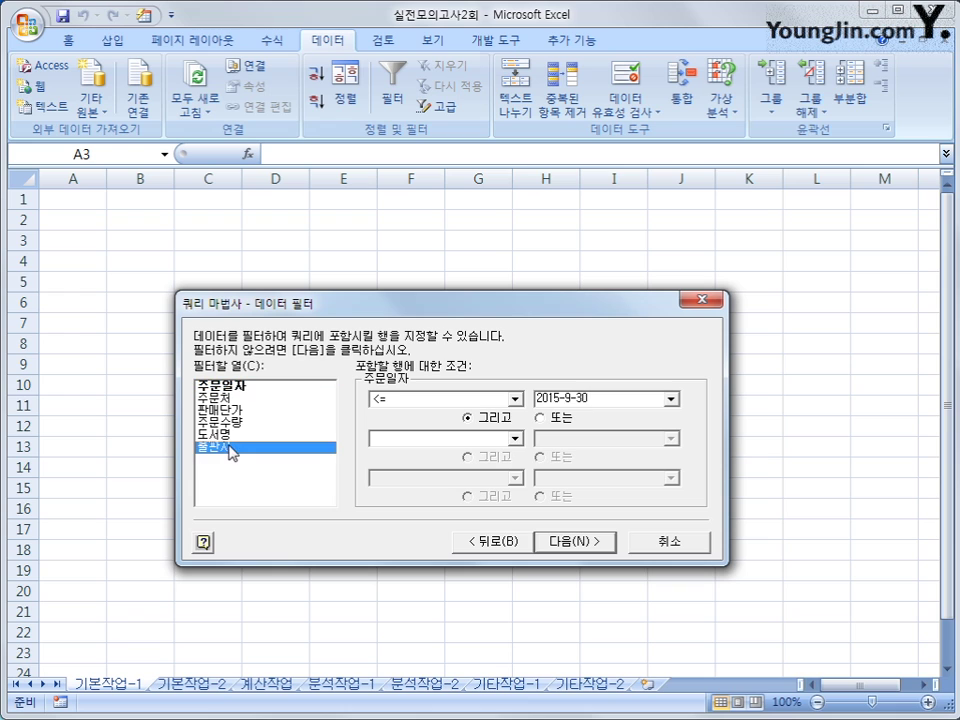
{"action": "left_click", "coordinate": [476, 400]}
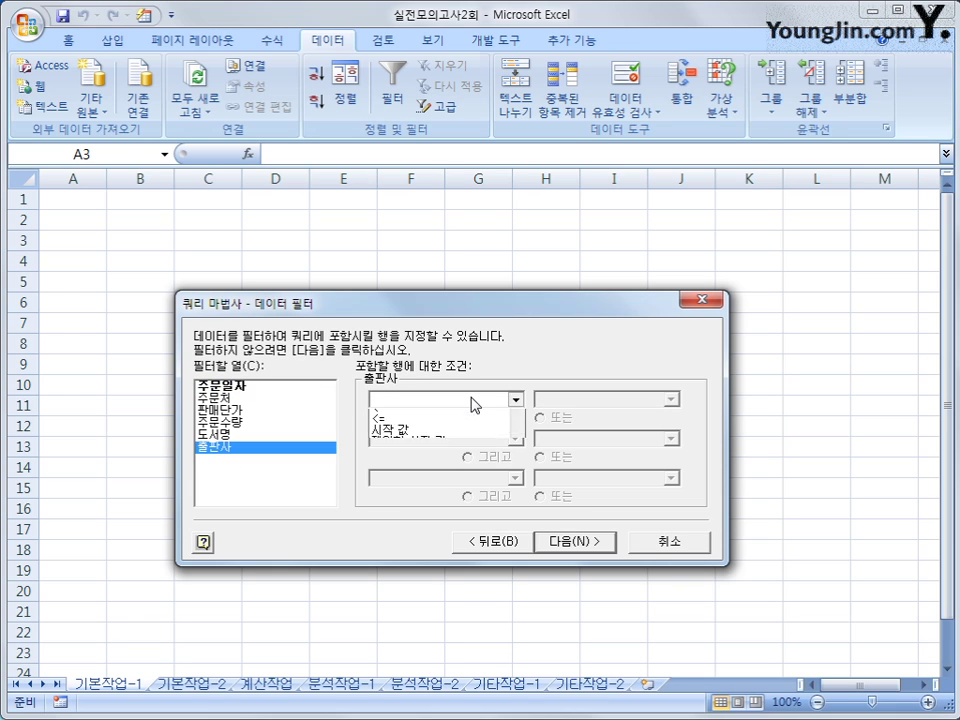
{"action": "left_click", "coordinate": [467, 437]}
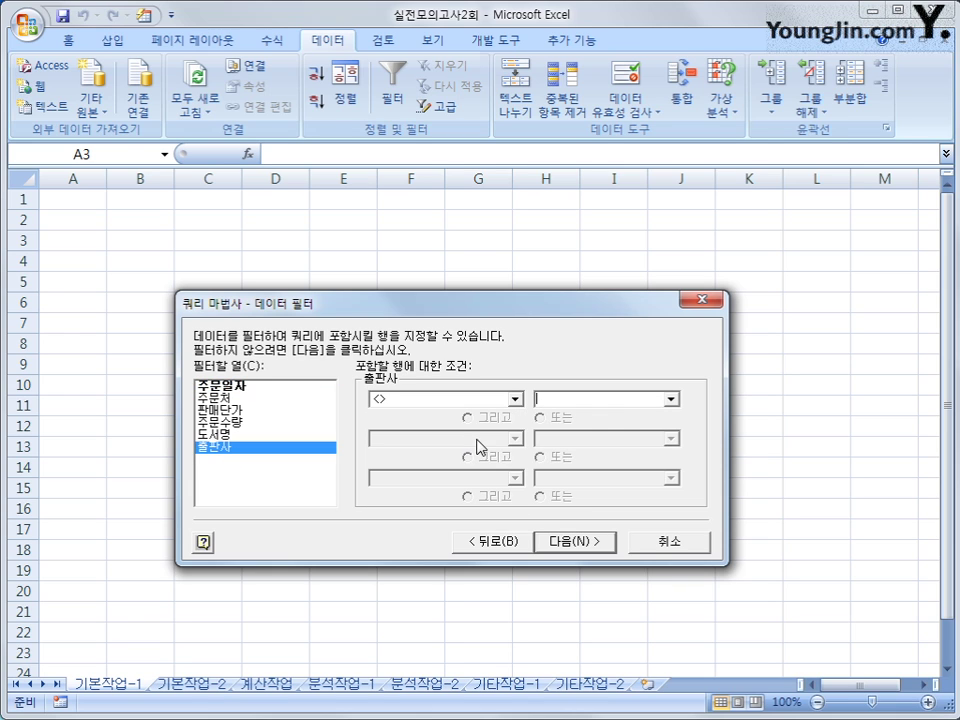
{"action": "left_click", "coordinate": [671, 399]}
{"action": "left_click", "coordinate": [639, 461]}
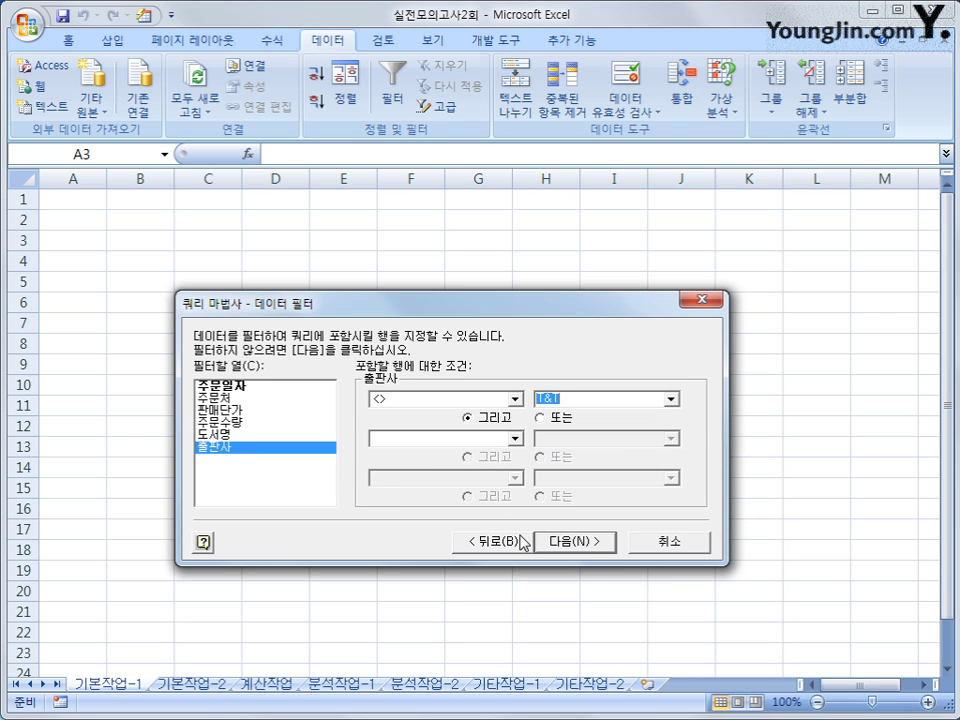
{"action": "left_click", "coordinate": [592, 550]}
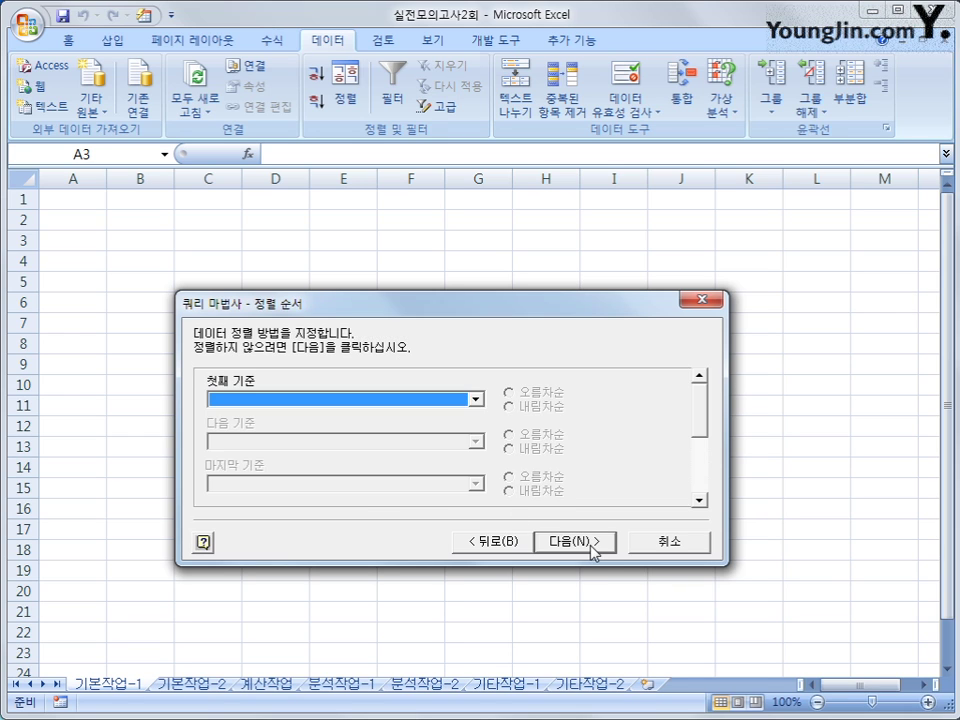
- Sort the query results by 주문일자 ascending first and by 주문처 ascending second
{"action": "left_click", "coordinate": [414, 403]}
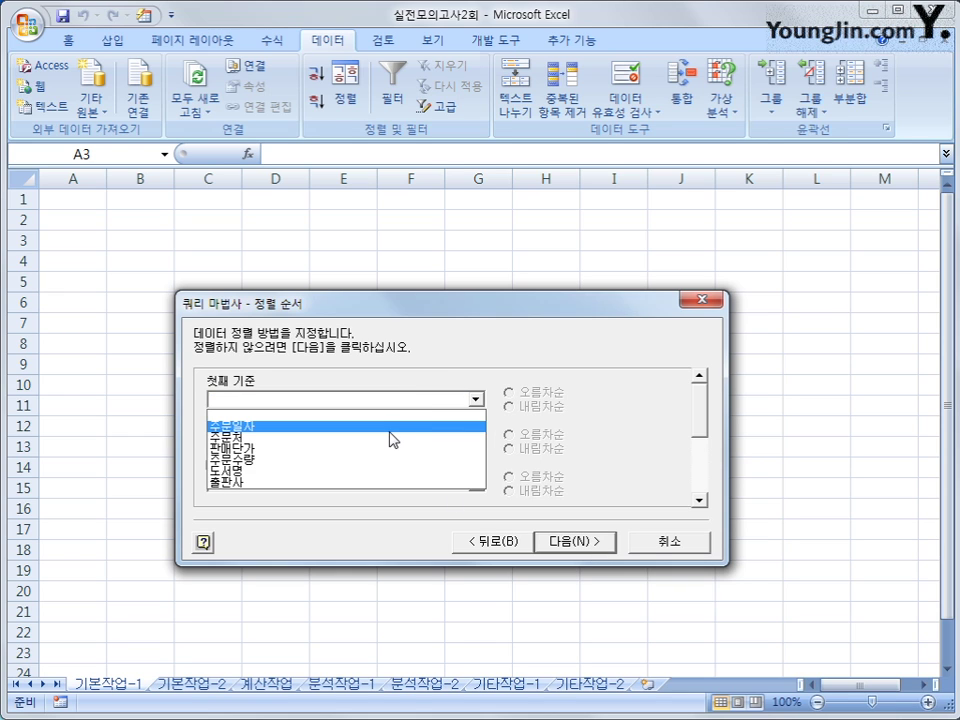
{"action": "left_click", "coordinate": [391, 429]}
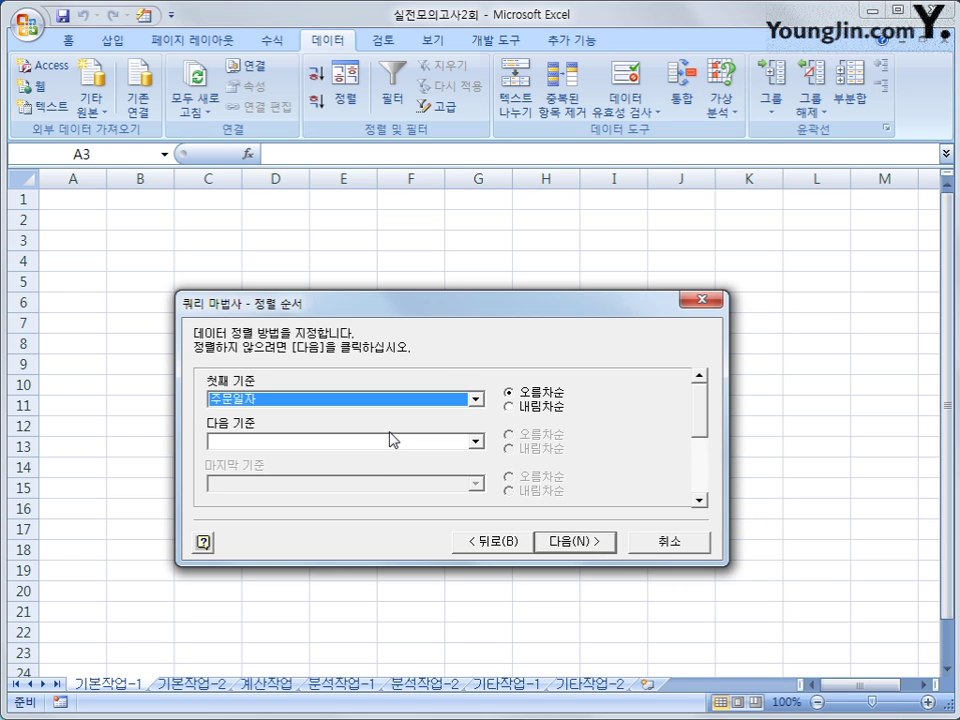
{"action": "left_click", "coordinate": [377, 442]}
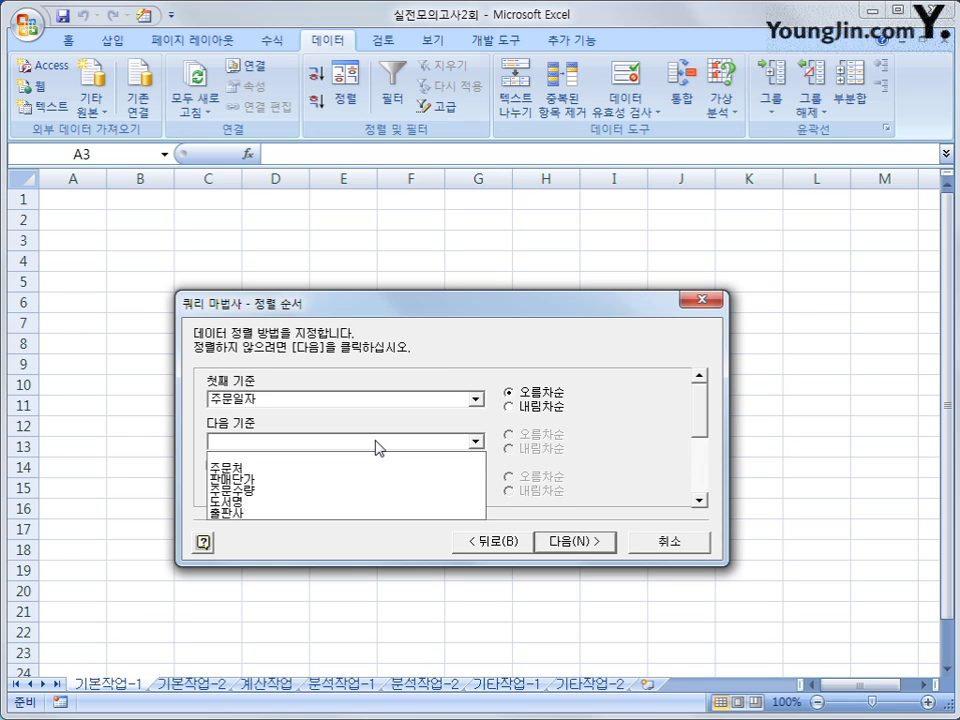
{"action": "left_click", "coordinate": [367, 467]}
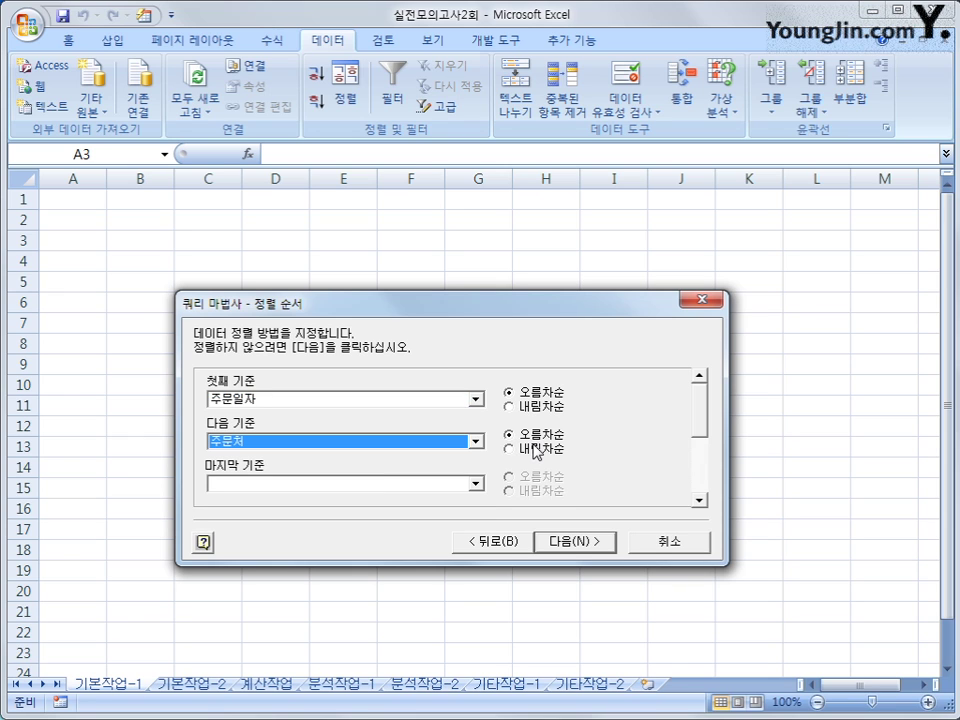
- Finish the query and return the data to Excel as a table at cell A3 of the existing worksheet
{"action": "left_click", "coordinate": [596, 547]}
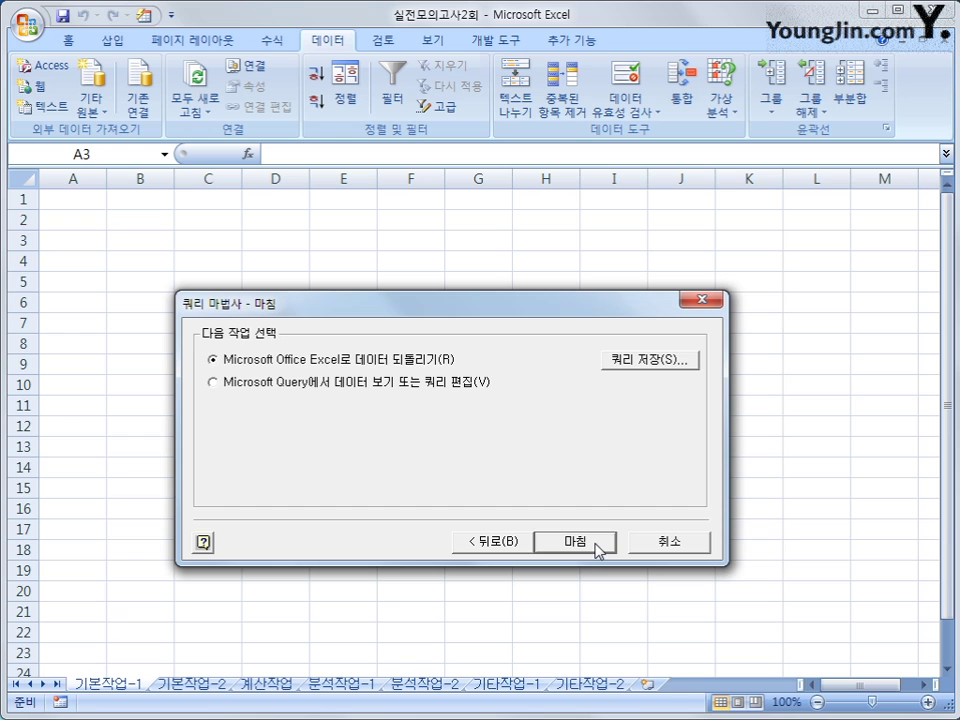
{"action": "left_click", "coordinate": [597, 547]}
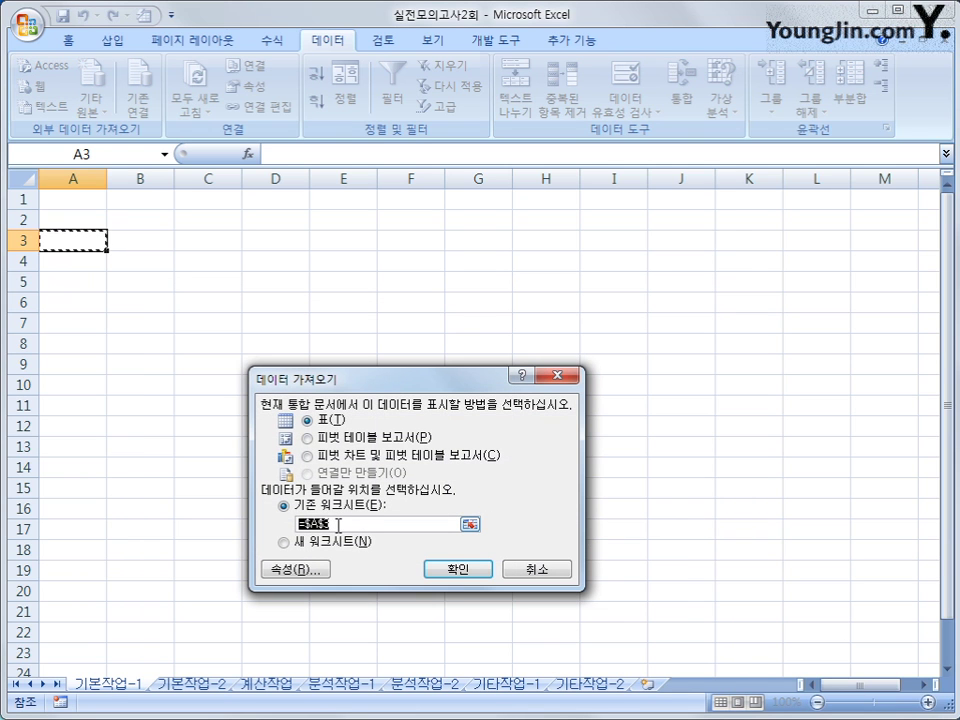
{"action": "left_click", "coordinate": [486, 569]}
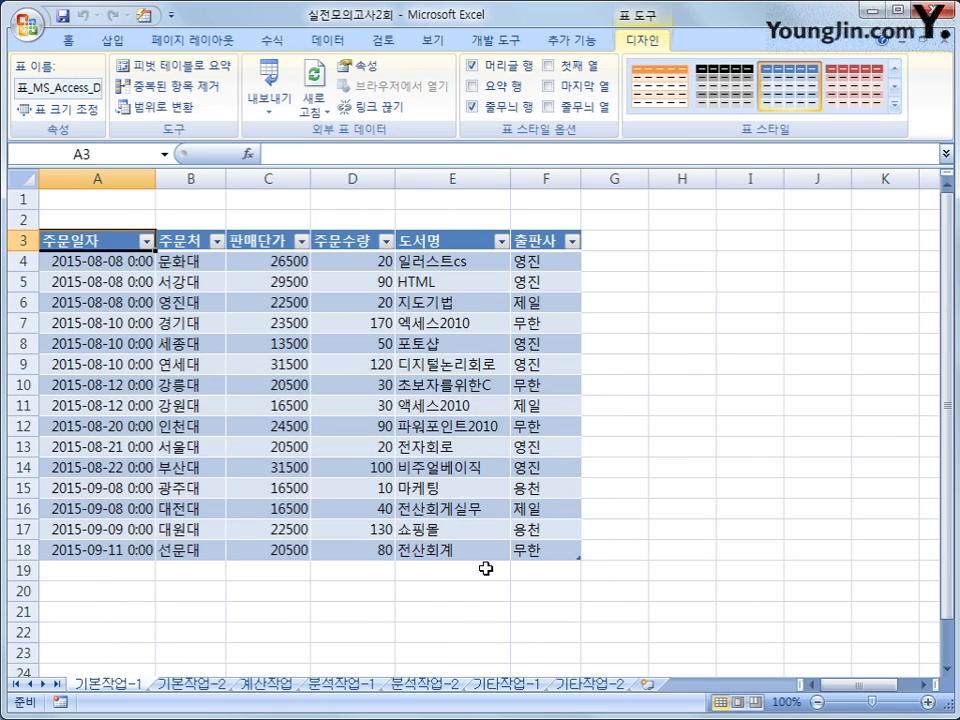
- Convert the imported table to a normal range, permanently removing its query definition
{"action": "left_click", "coordinate": [175, 108]}
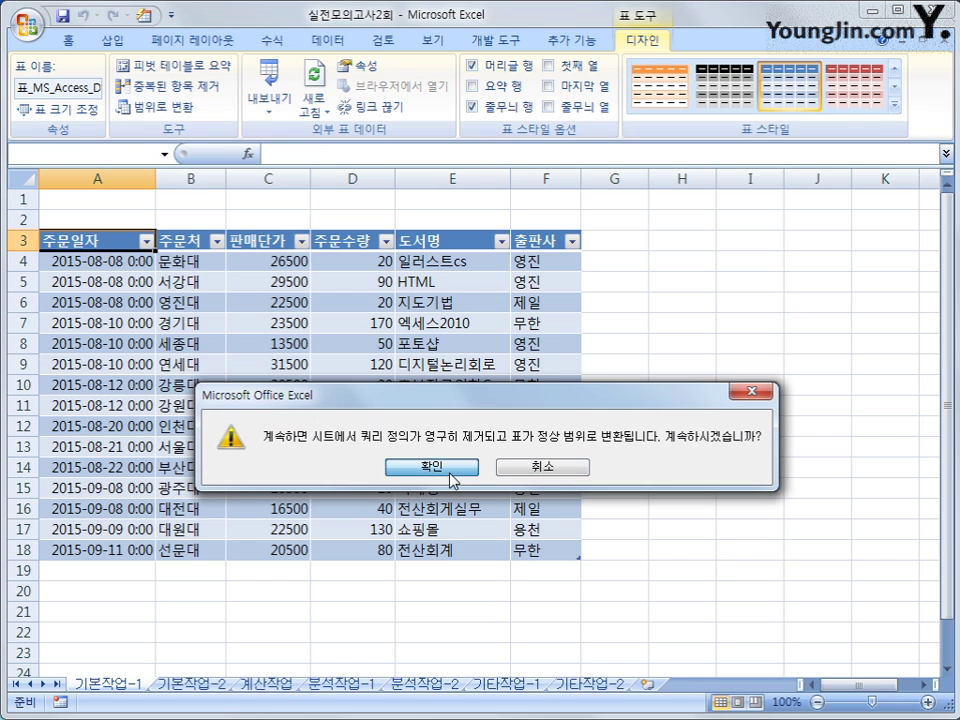
{"action": "left_click", "coordinate": [453, 480]}
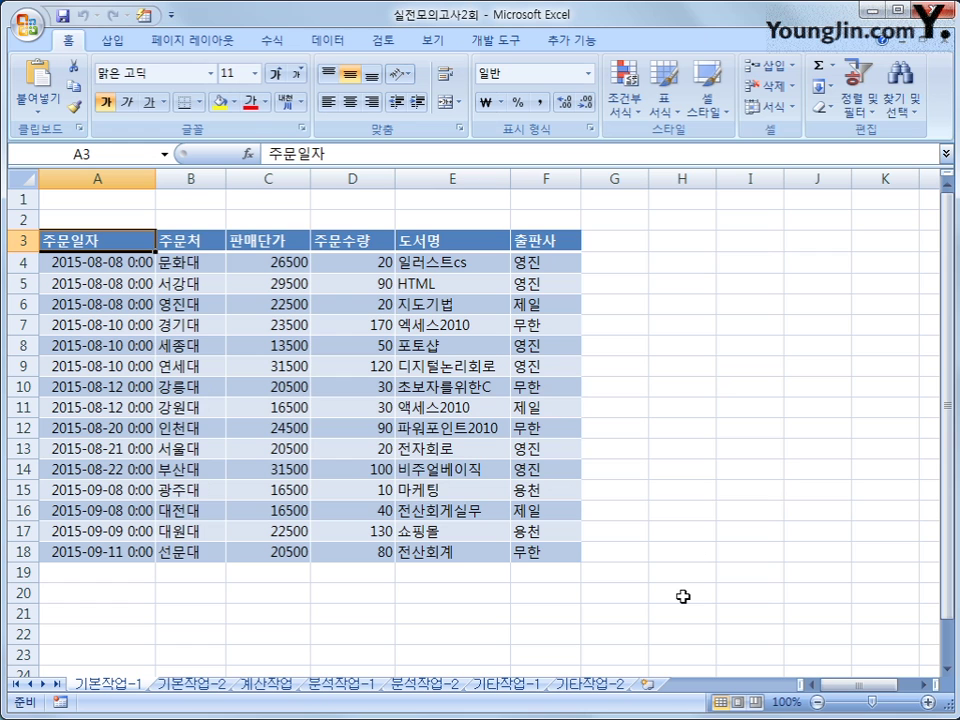
- Open sheet 기본작업-2 and examine how the 발행년도 values are stored throughout the order list
{"action": "left_click", "coordinate": [200, 686]}
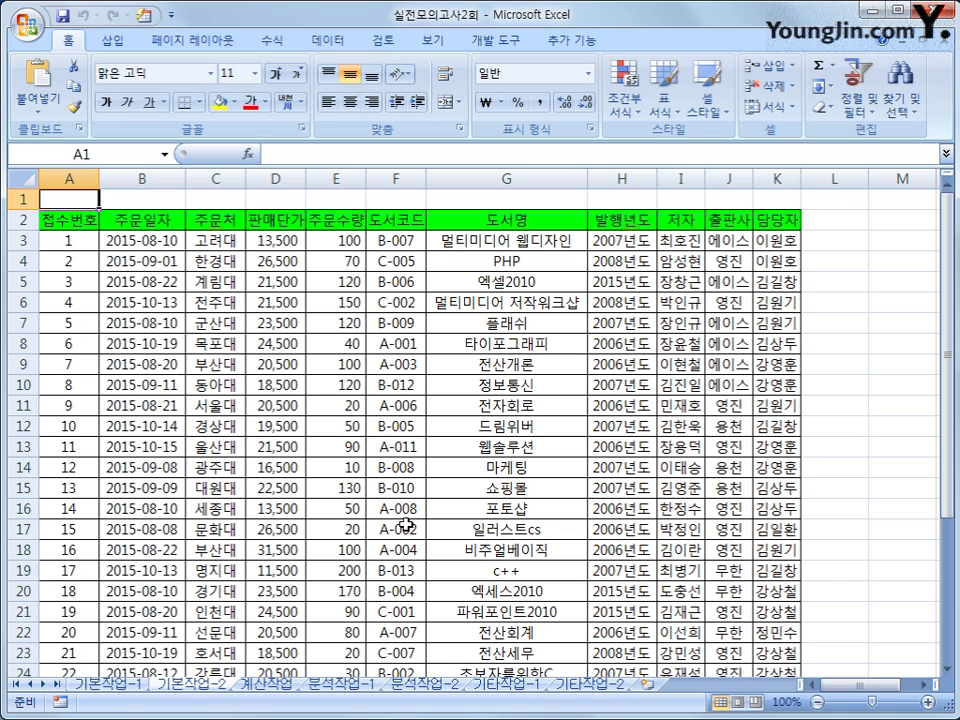
{"action": "left_click", "coordinate": [623, 222]}
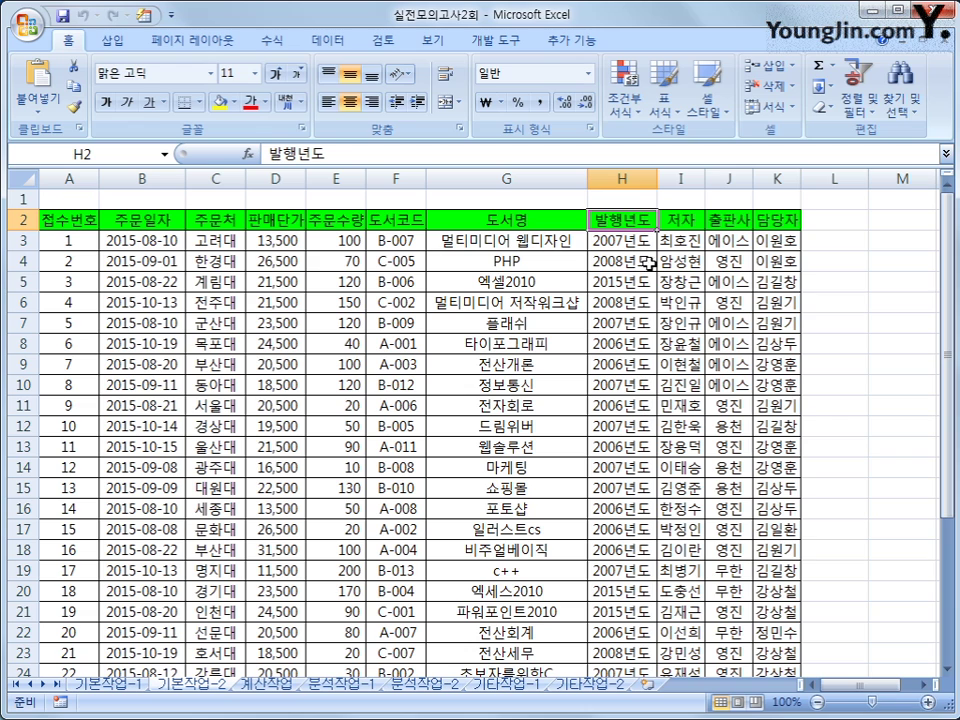
{"action": "left_click", "coordinate": [624, 242]}
{"action": "left_click", "coordinate": [620, 323]}
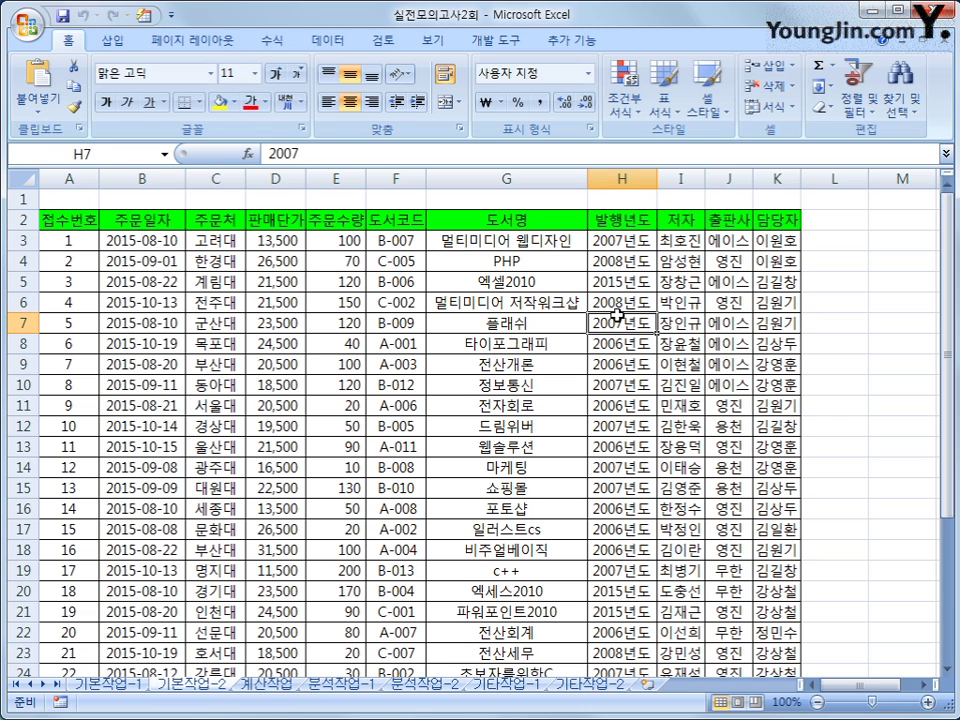
{"action": "left_click", "coordinate": [621, 403]}
{"action": "left_click", "coordinate": [622, 241]}
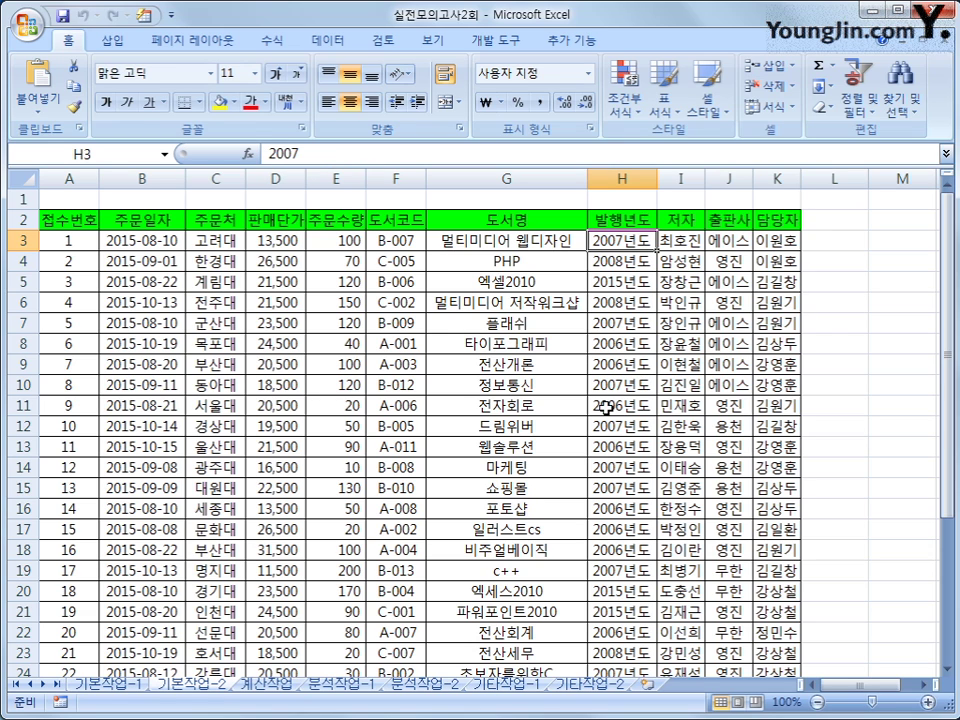
{"action": "left_click", "coordinate": [627, 285]}
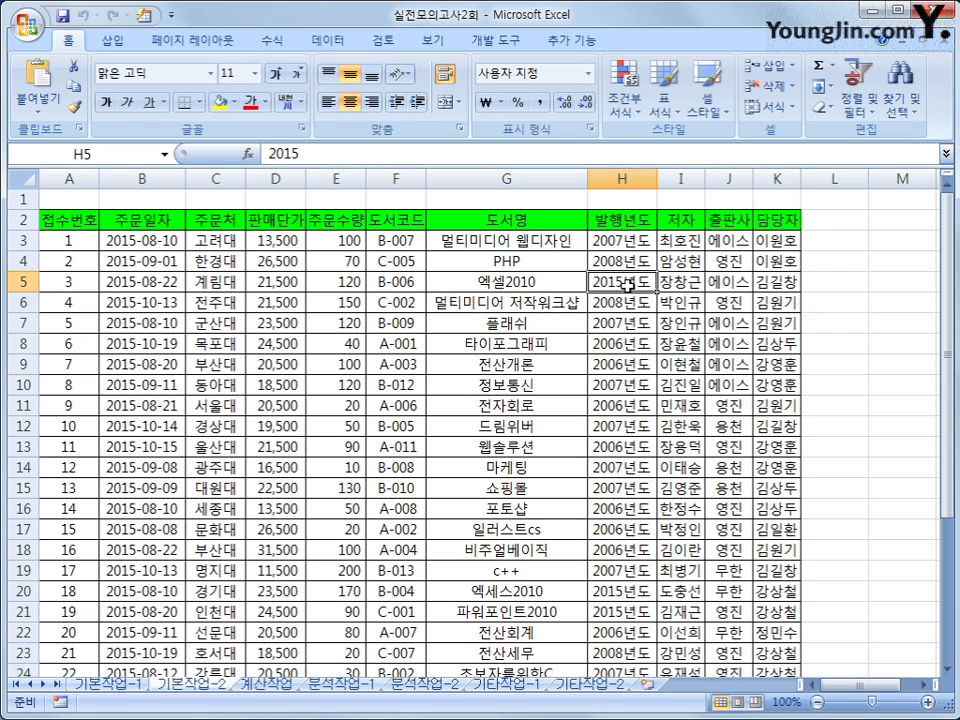
{"action": "left_click", "coordinate": [619, 222]}
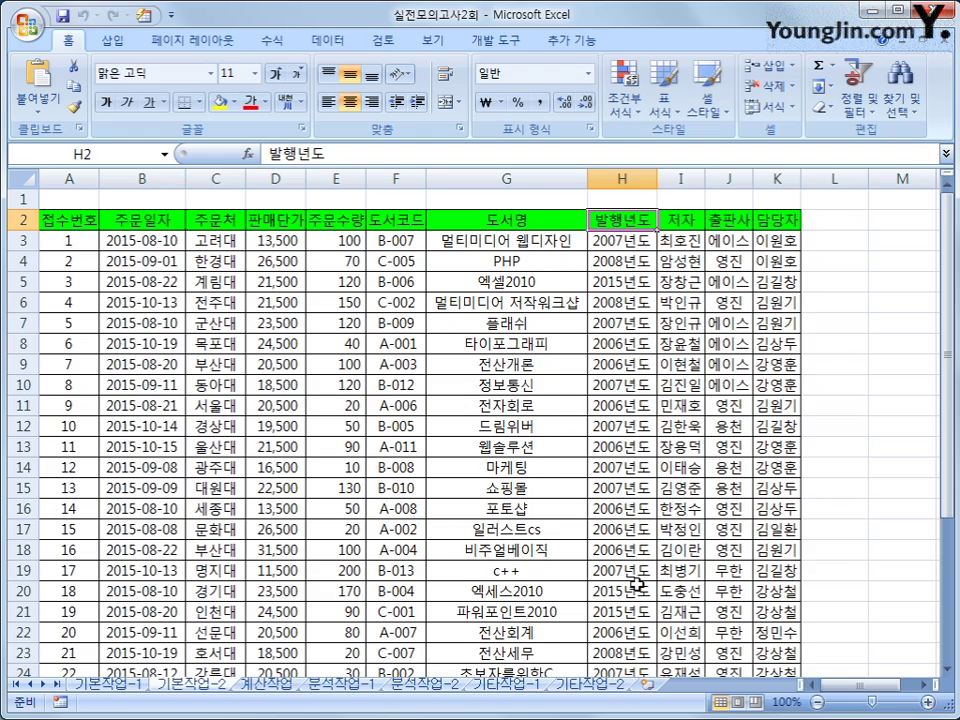
{"action": "scroll", "coordinate": [636, 584], "scroll_direction": "down", "scroll_amount": 4}
{"action": "scroll", "coordinate": [645, 650], "scroll_direction": "up", "scroll_amount": 4}
{"action": "scroll", "coordinate": [650, 530], "scroll_direction": "down", "scroll_amount": 2}
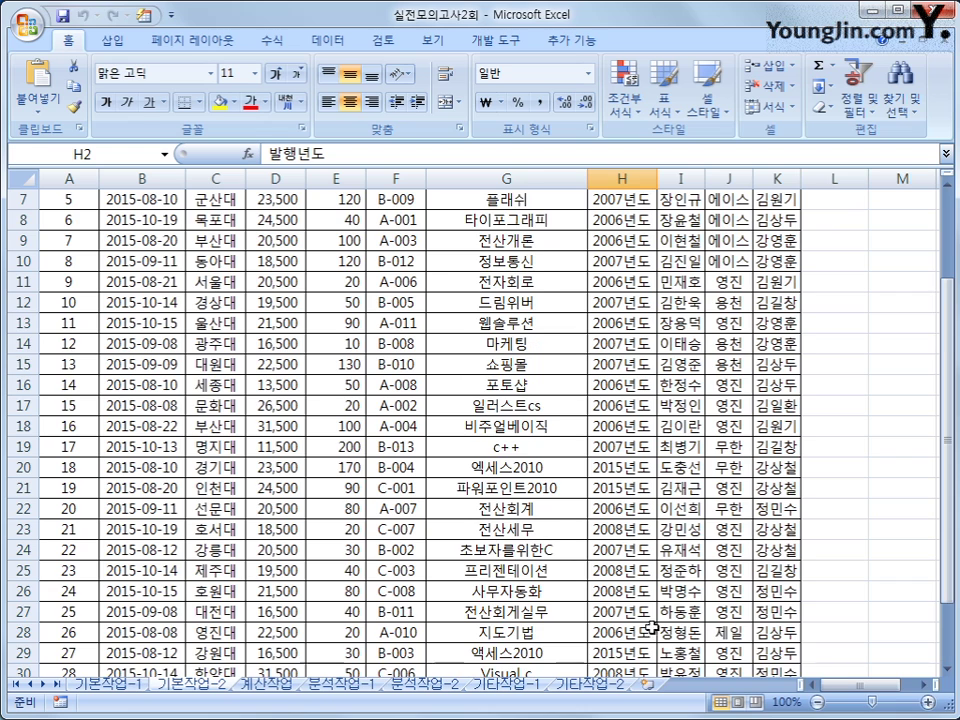
{"action": "scroll", "coordinate": [650, 625], "scroll_direction": "down", "scroll_amount": 2}
{"action": "scroll", "coordinate": [640, 600], "scroll_direction": "up", "scroll_amount": 4}
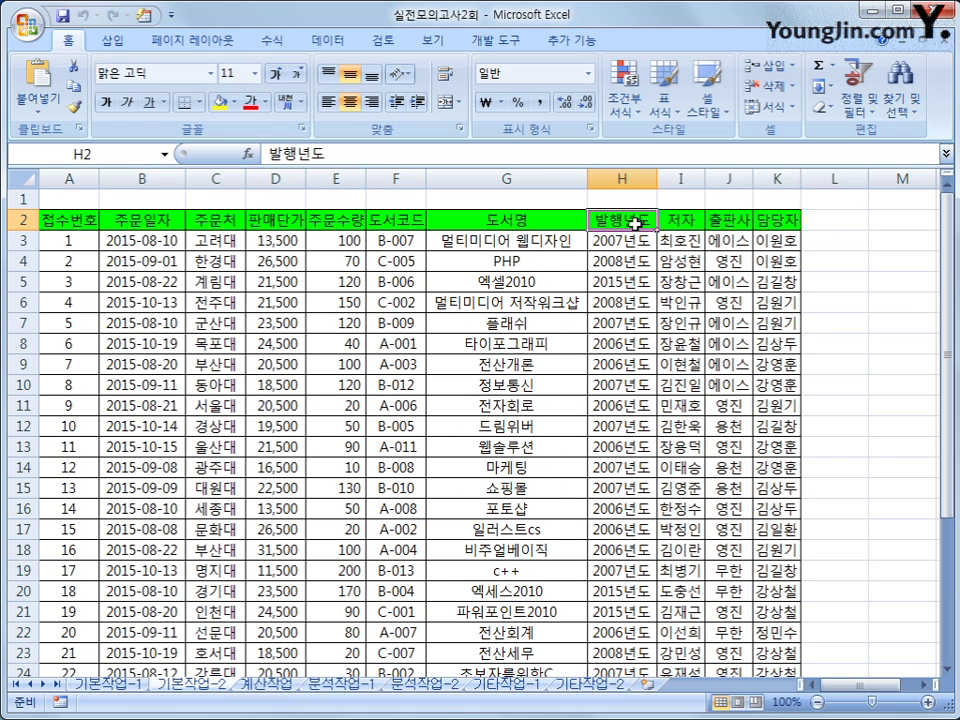
- Start the criteria range by copying the 발행년도 header to A35 and entering 2009 beneath it in A36
{"action": "key", "text": "ctrl+c"}
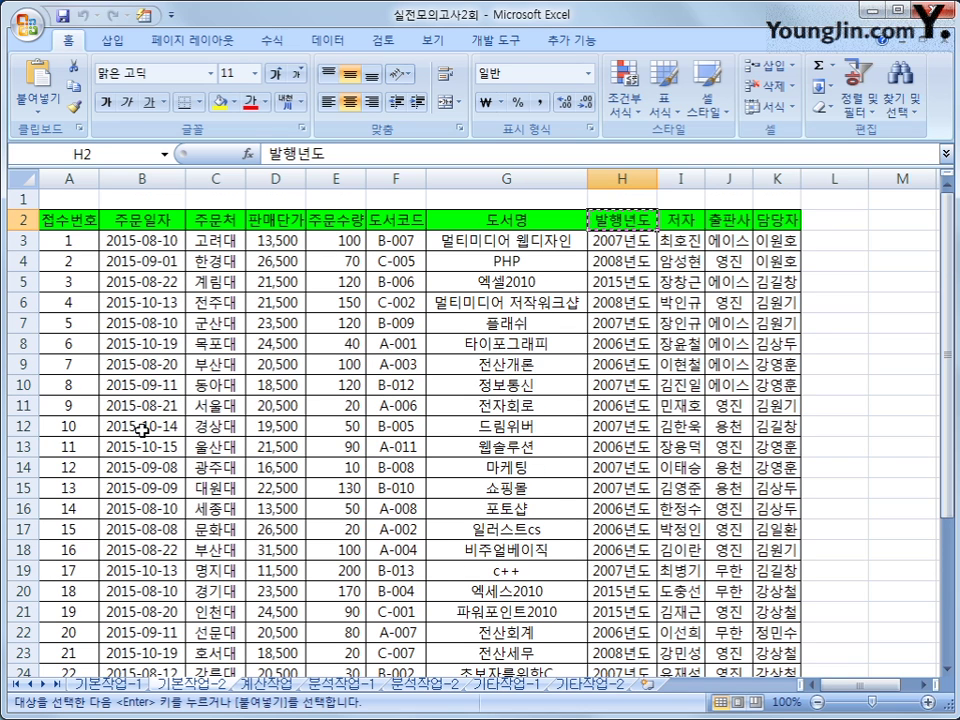
{"action": "scroll", "coordinate": [146, 516], "scroll_direction": "down", "scroll_amount": 5}
{"action": "left_click", "coordinate": [72, 592]}
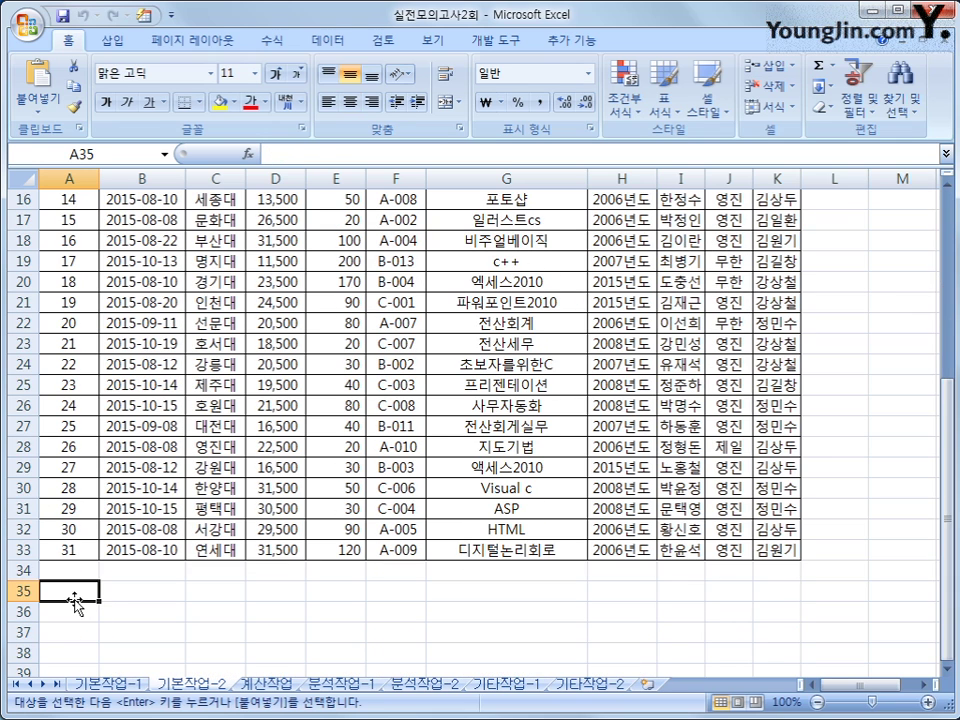
{"action": "key", "text": "ctrl+v"}
{"action": "left_click", "coordinate": [70, 613]}
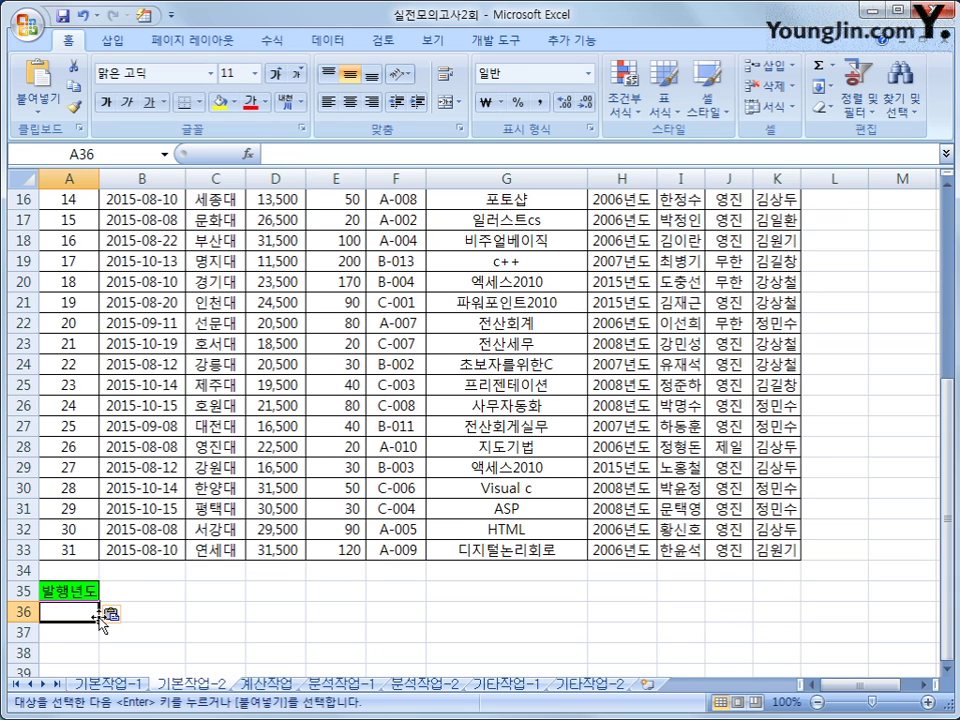
{"action": "type", "text": "2009"}
{"action": "key", "text": "Return"}
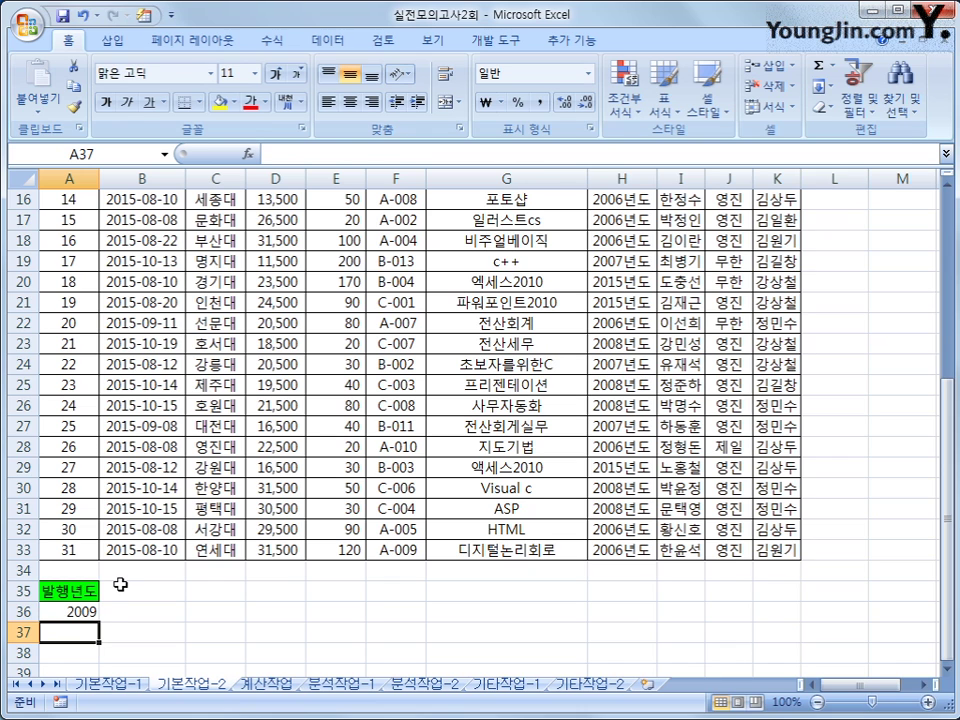
- Copy the 출판사 header to B35 and place the publisher value 영진 from the list in B37, one row below the 2009 condition
{"action": "scroll", "coordinate": [120, 585], "scroll_direction": "up", "scroll_amount": 2}
{"action": "scroll", "coordinate": [120, 585], "scroll_direction": "up", "scroll_amount": 3}
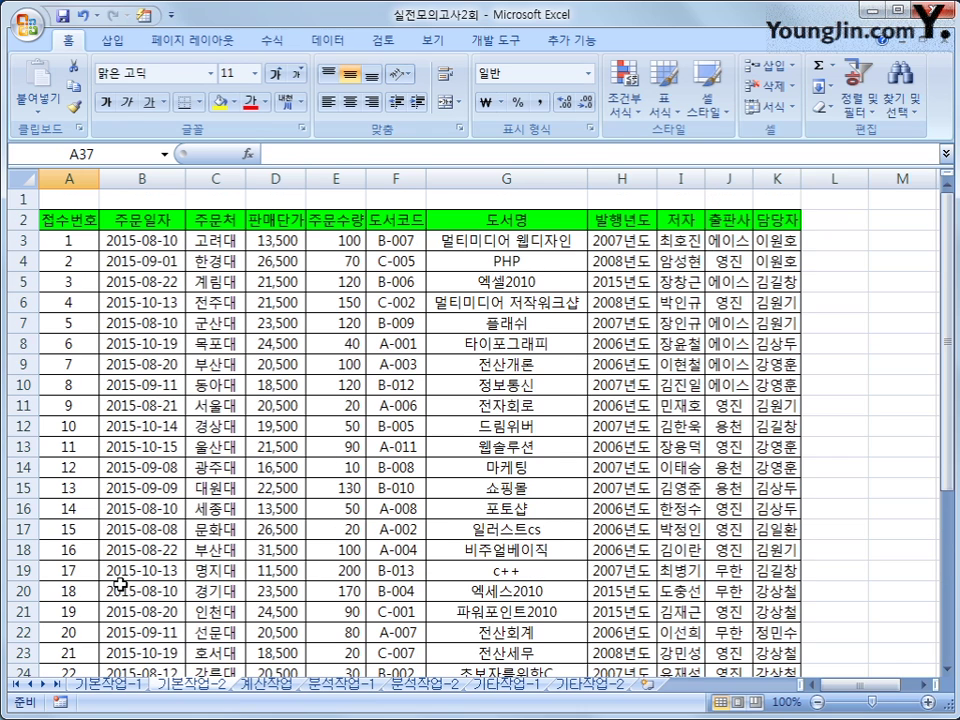
{"action": "left_click", "coordinate": [720, 221]}
{"action": "left_click", "coordinate": [728, 261], "text": "ctrl"}
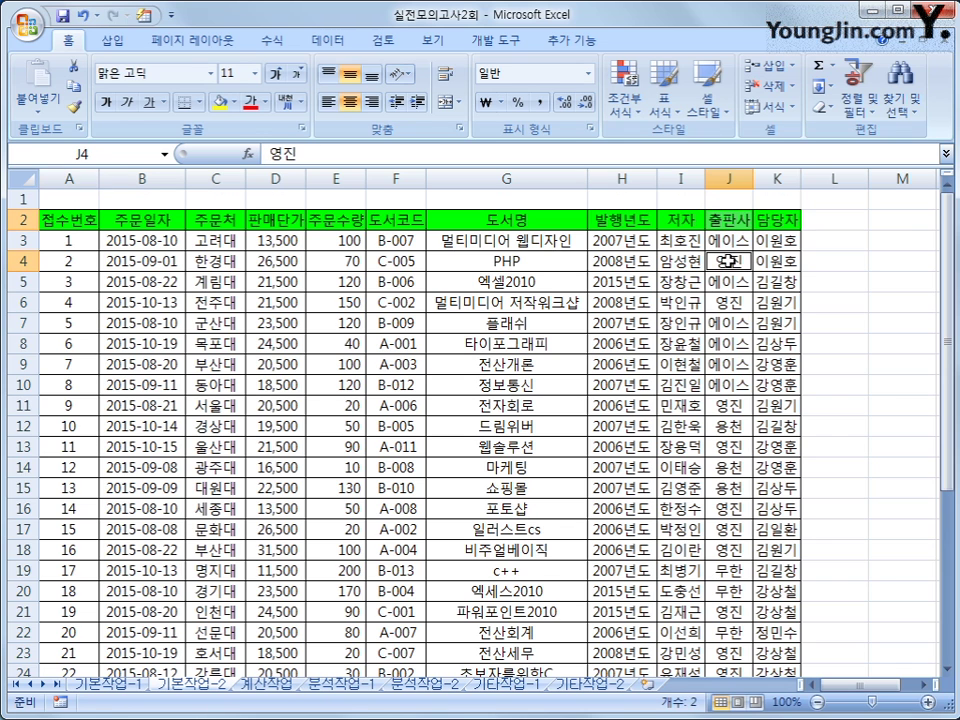
{"action": "key", "text": "ctrl+c"}
{"action": "scroll", "coordinate": [225, 370], "scroll_direction": "down", "scroll_amount": 4}
{"action": "left_click", "coordinate": [146, 651]}
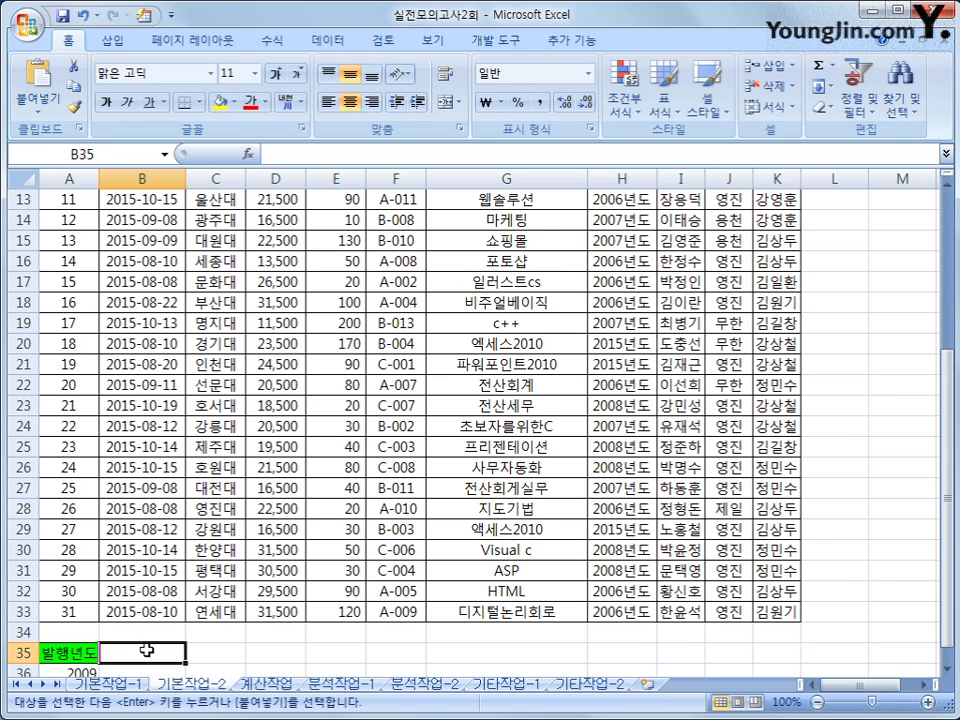
{"action": "scroll", "coordinate": [146, 647], "scroll_direction": "down", "scroll_amount": 3}
{"action": "key", "text": "ctrl+v"}
{"action": "left_click", "coordinate": [146, 486]}
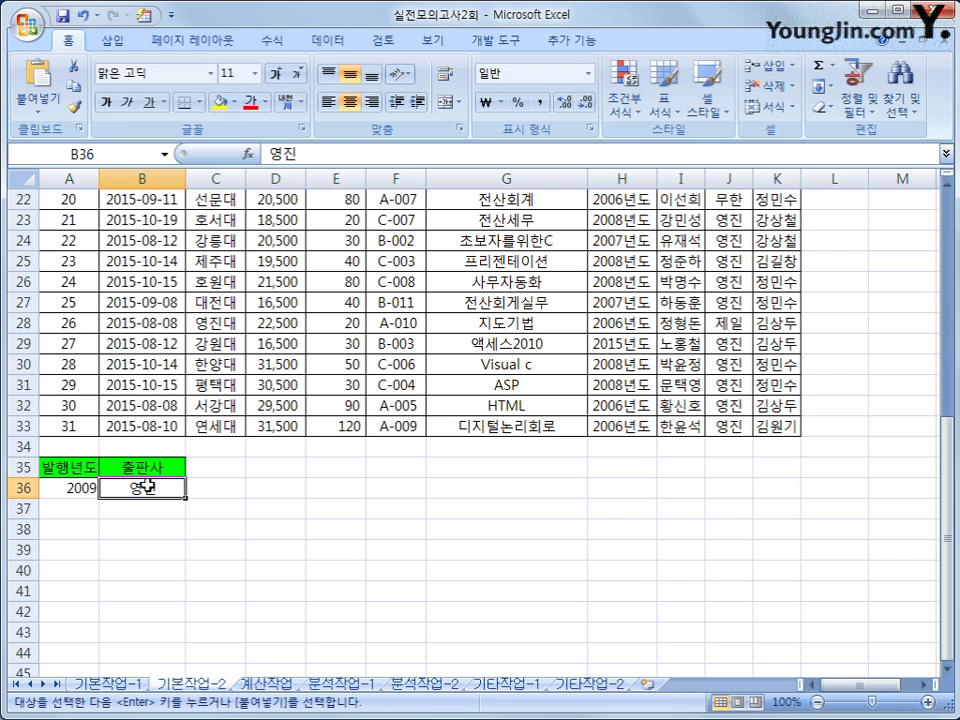
{"action": "left_click_drag", "start_coordinate": [146, 486], "coordinate": [150, 510]}
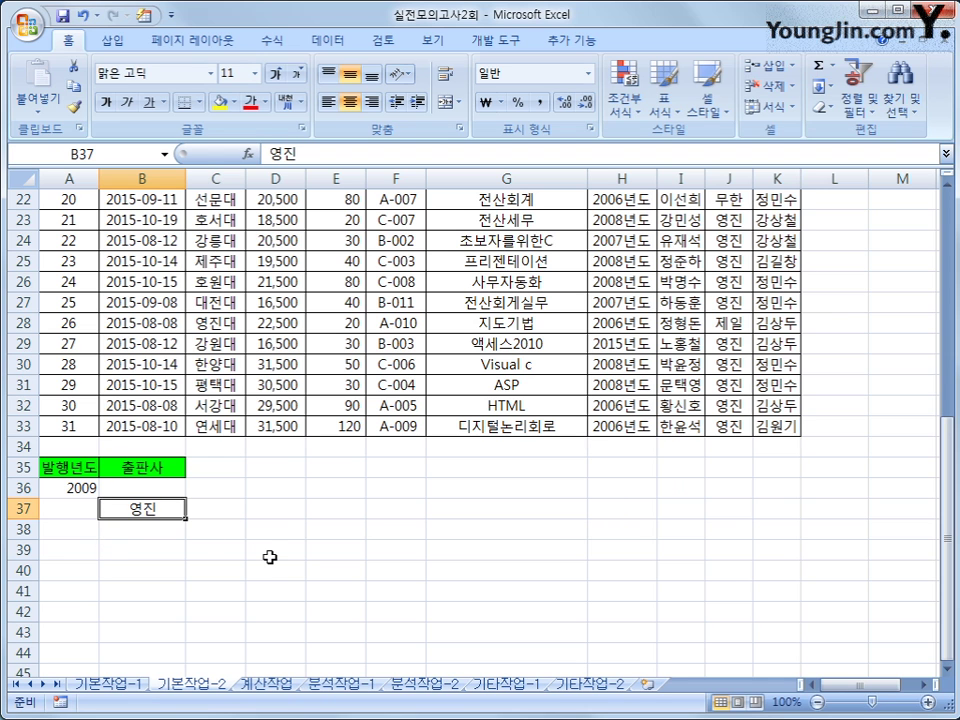
- Copy the 주문수량 header from the list into both C35 and D35 of the criteria range
{"action": "scroll", "coordinate": [270, 557], "scroll_direction": "up", "scroll_amount": 7}
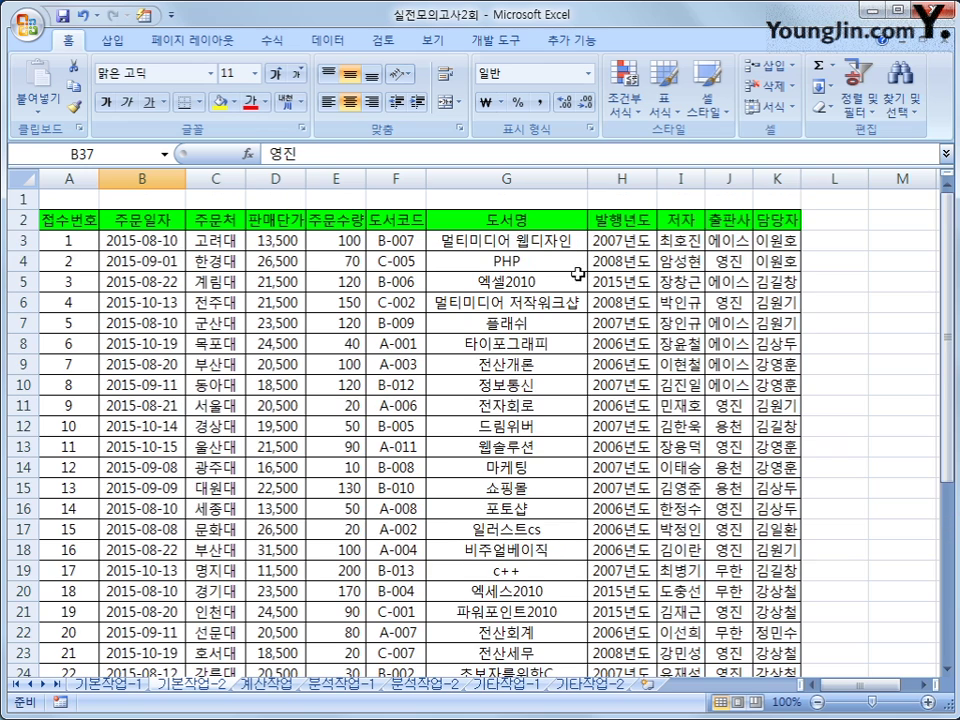
{"action": "left_click", "coordinate": [340, 219]}
{"action": "key", "text": "ctrl+c"}
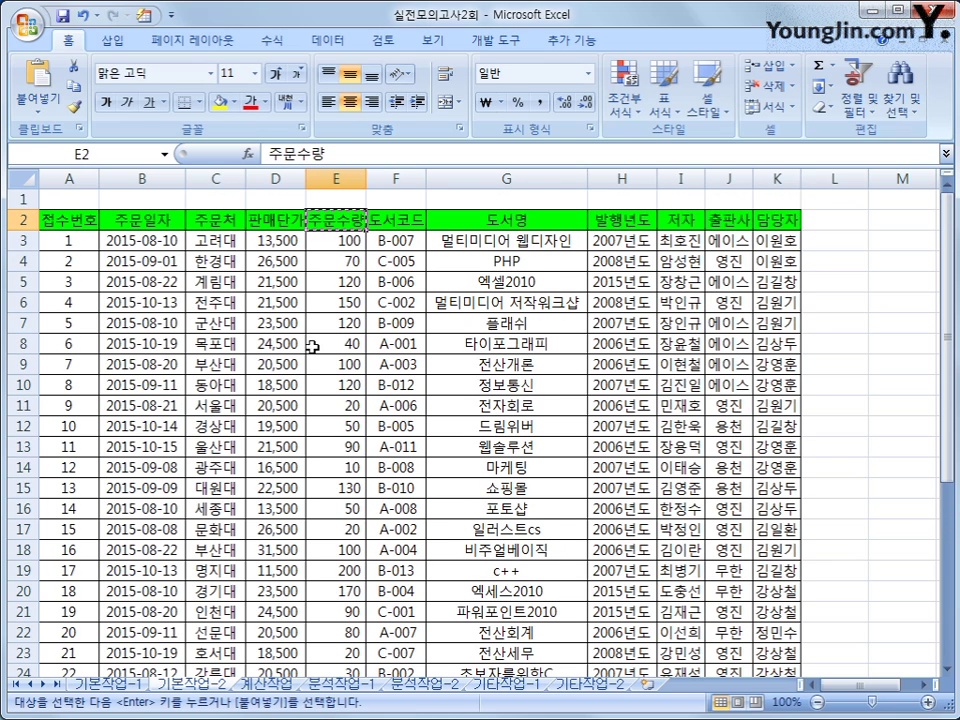
{"action": "scroll", "coordinate": [270, 455], "scroll_direction": "down", "scroll_amount": 2}
{"action": "scroll", "coordinate": [270, 455], "scroll_direction": "down", "scroll_amount": 3}
{"action": "left_click", "coordinate": [215, 592]}
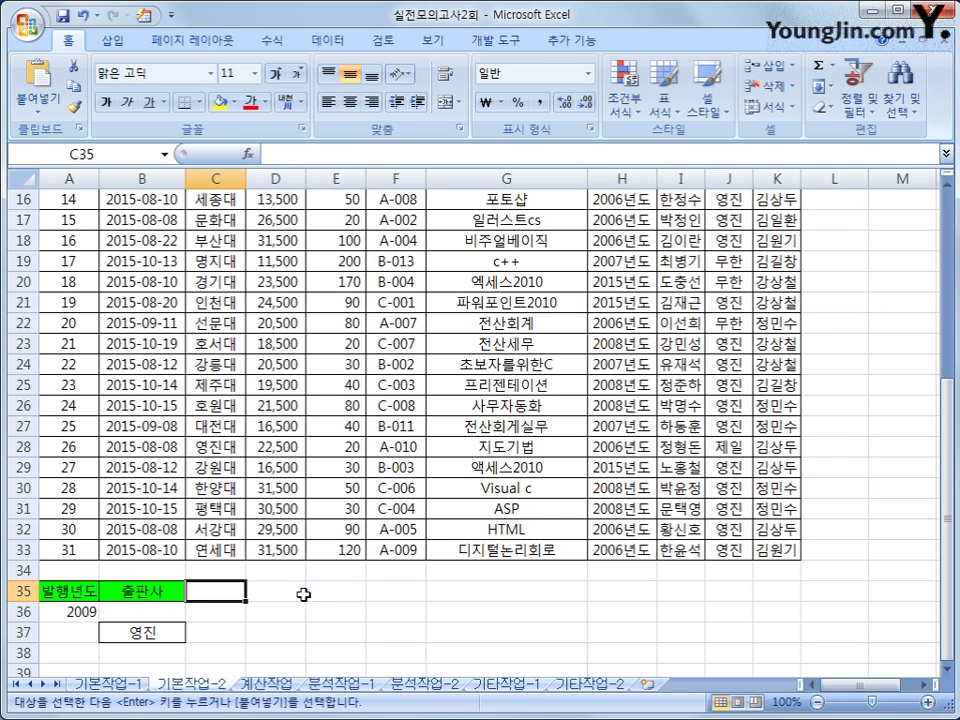
{"action": "key", "text": "ctrl+v"}
{"action": "left_click", "coordinate": [278, 594]}
{"action": "key", "text": "ctrl+v"}
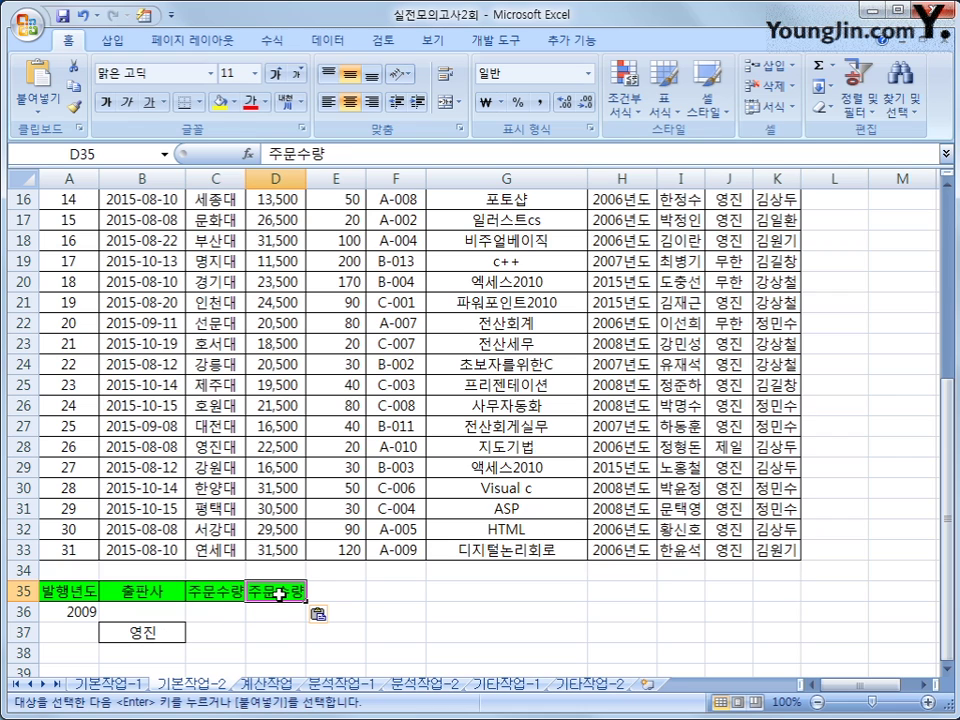
- Enter the 주문수량 conditions >=30 in C37 and <=100 in D37, in the same row as 영진
{"action": "left_click", "coordinate": [213, 633]}
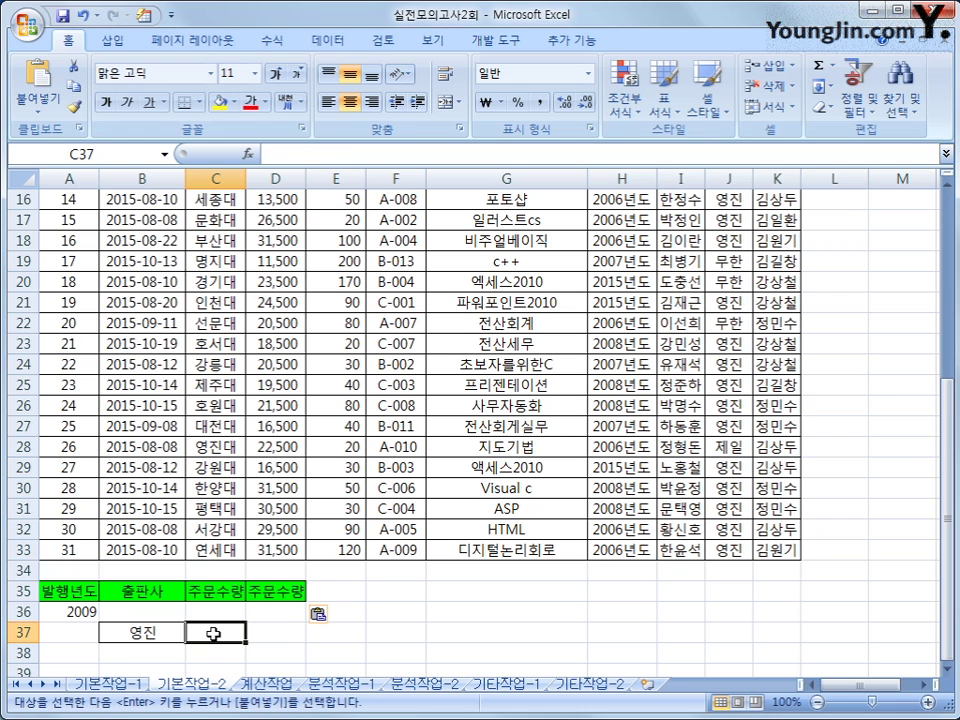
{"action": "left_click_drag", "start_coordinate": [70, 590], "coordinate": [264, 630]}
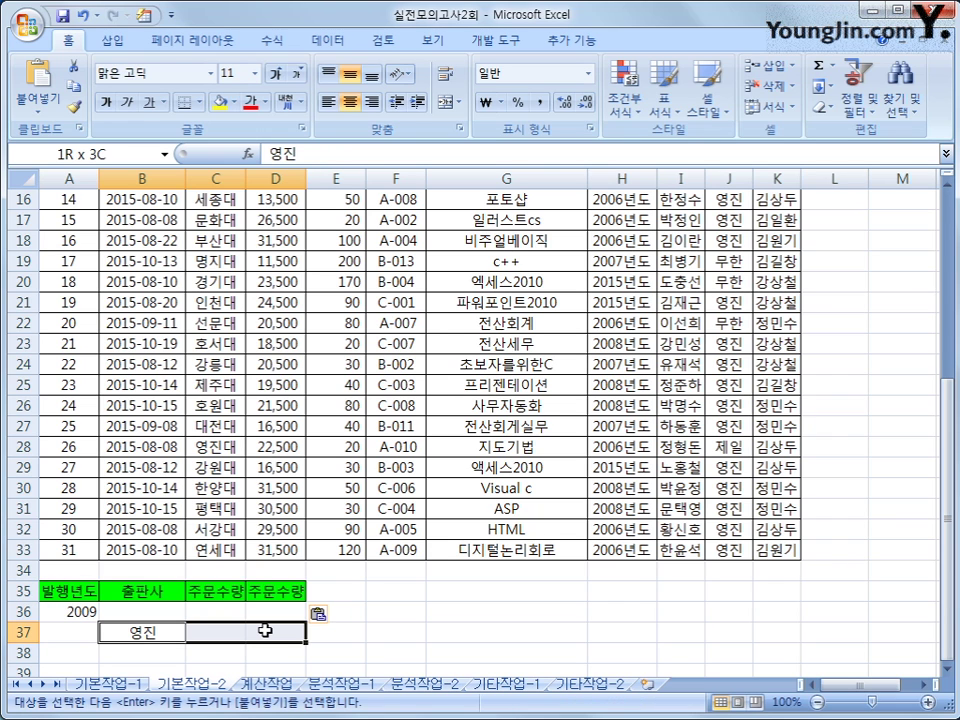
{"action": "left_click", "coordinate": [220, 632]}
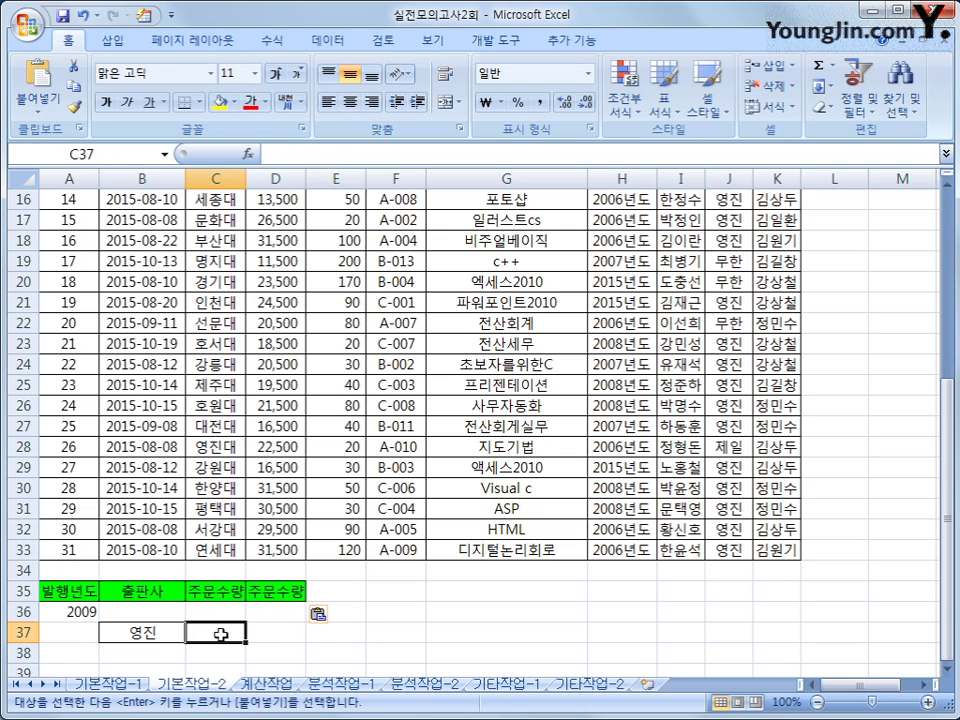
{"action": "type", "text": ">=30"}
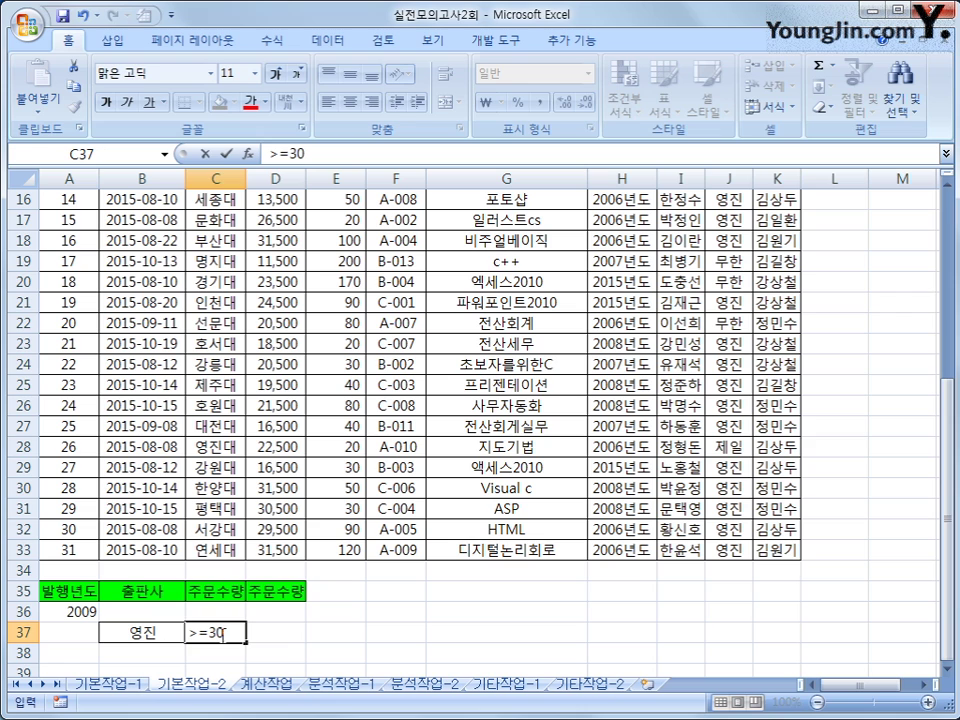
{"action": "key", "text": "Tab"}
{"action": "type", "text": "<=100"}
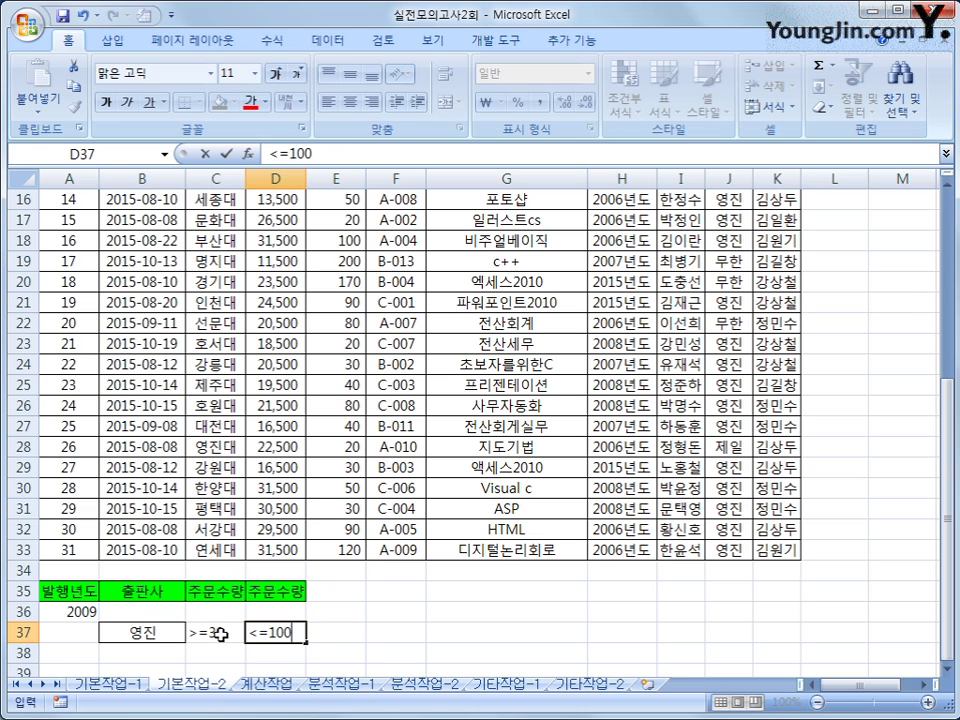
{"action": "key", "text": "Return"}
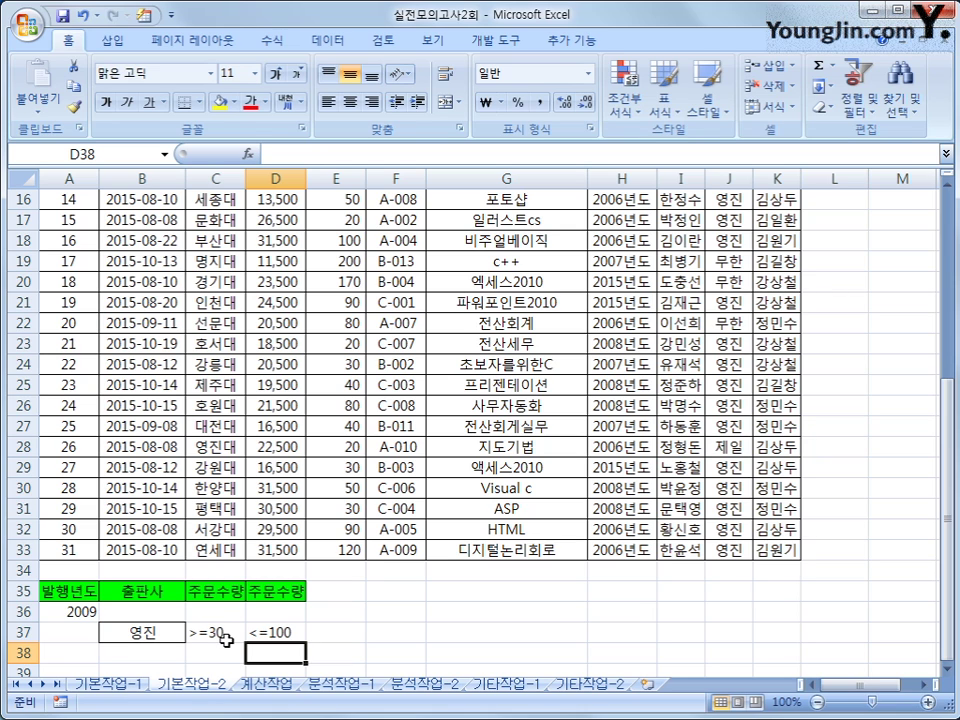
{"action": "left_click_drag", "start_coordinate": [226, 638], "coordinate": [280, 633]}
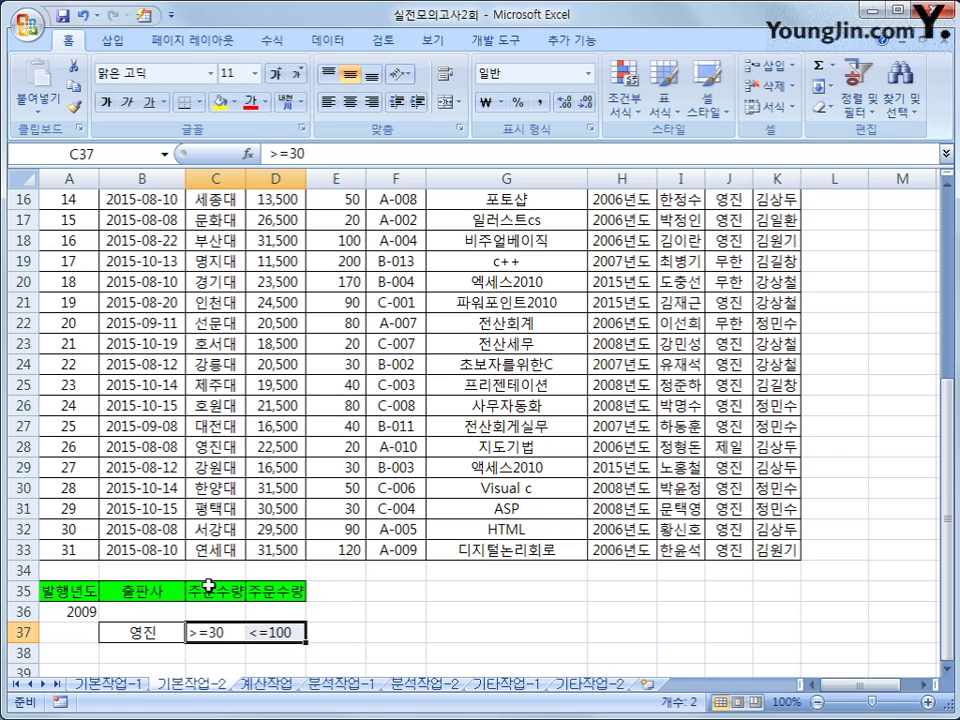
{"action": "left_click_drag", "start_coordinate": [208, 586], "coordinate": [262, 632]}
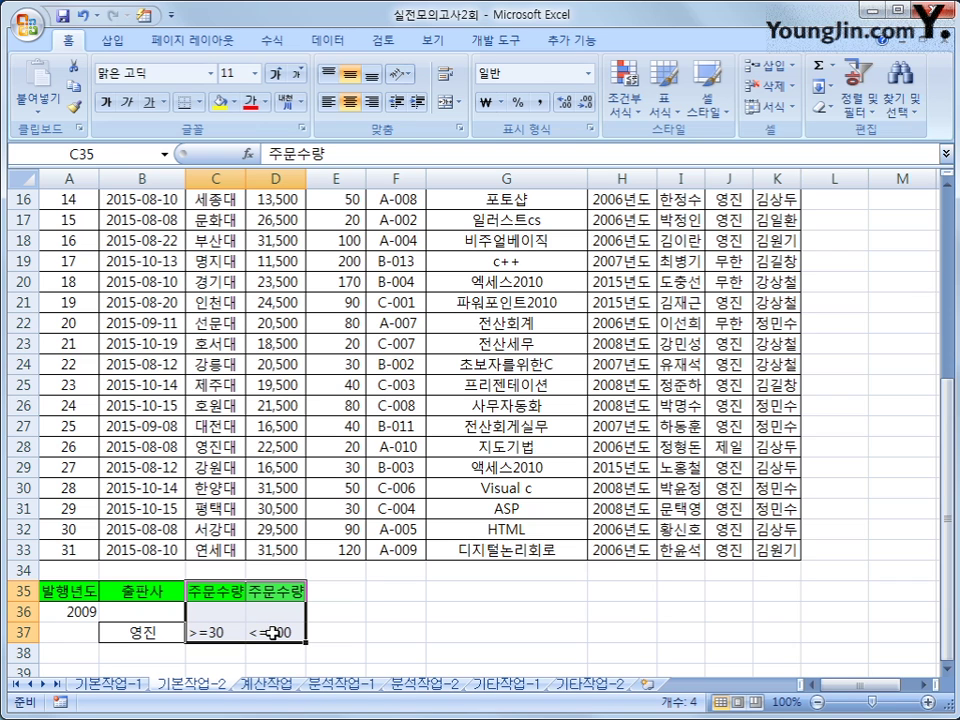
- Copy the 접수번호, 주문처, 주문수량, 도서코드 and 저자 headers from the list into row 39, starting at A39
{"action": "scroll", "coordinate": [272, 632], "scroll_direction": "up", "scroll_amount": 5}
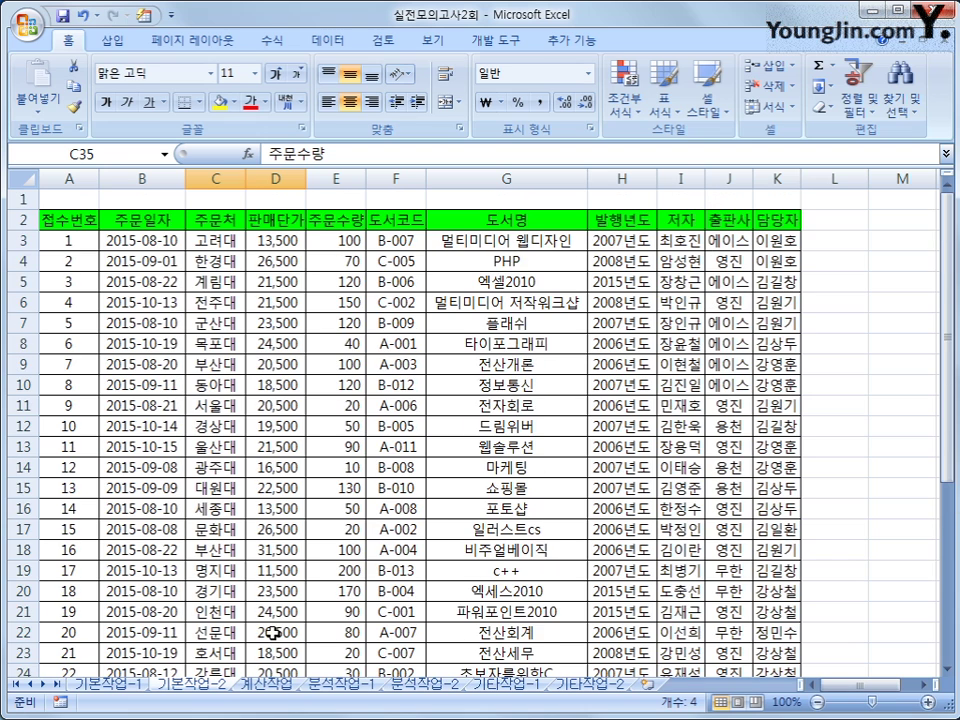
{"action": "left_click", "coordinate": [88, 221]}
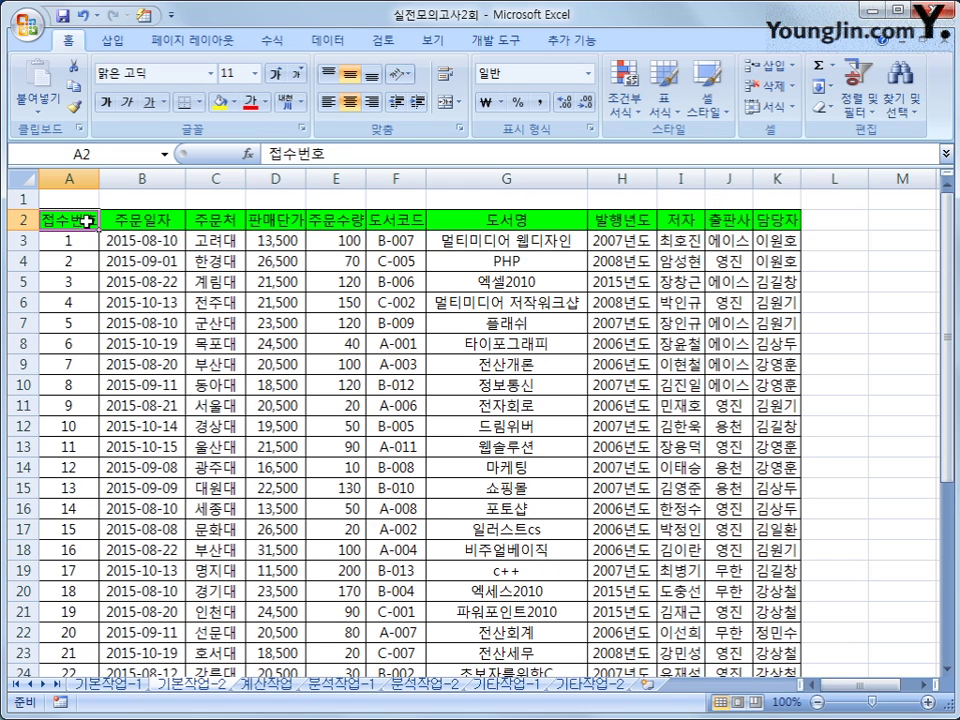
{"action": "left_click", "coordinate": [224, 221], "text": "ctrl"}
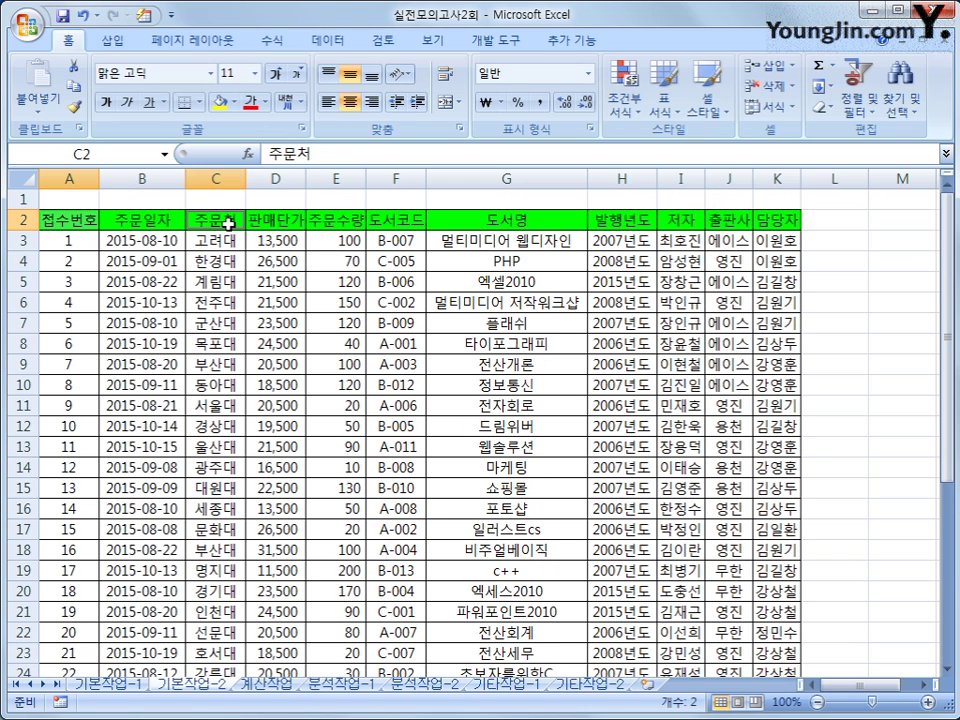
{"action": "left_click", "coordinate": [352, 221], "text": "ctrl"}
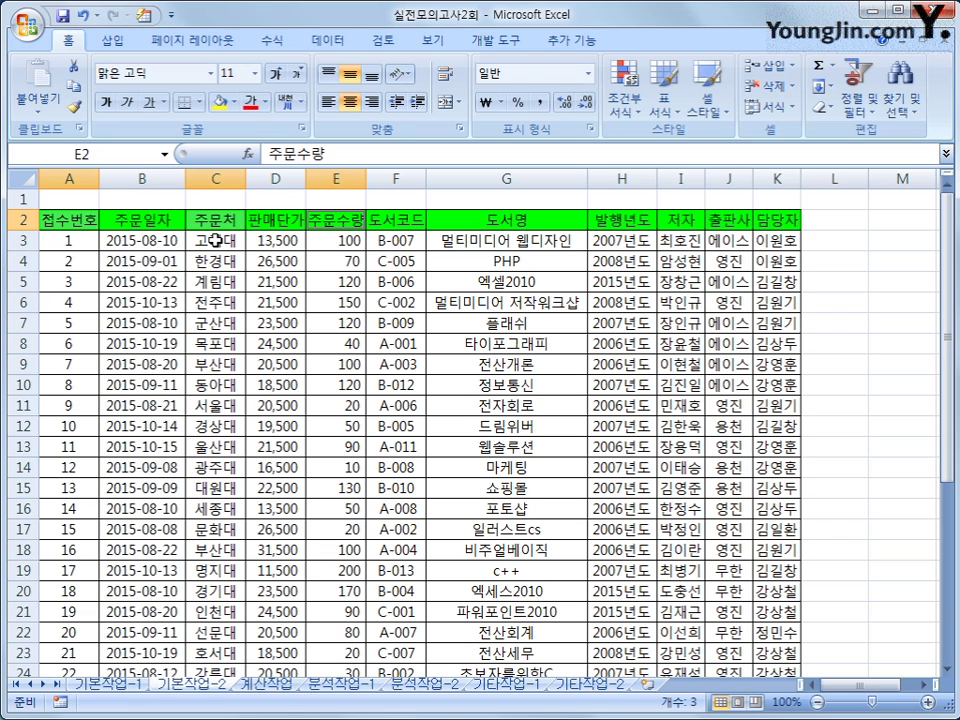
{"action": "left_click", "coordinate": [407, 220], "text": "ctrl"}
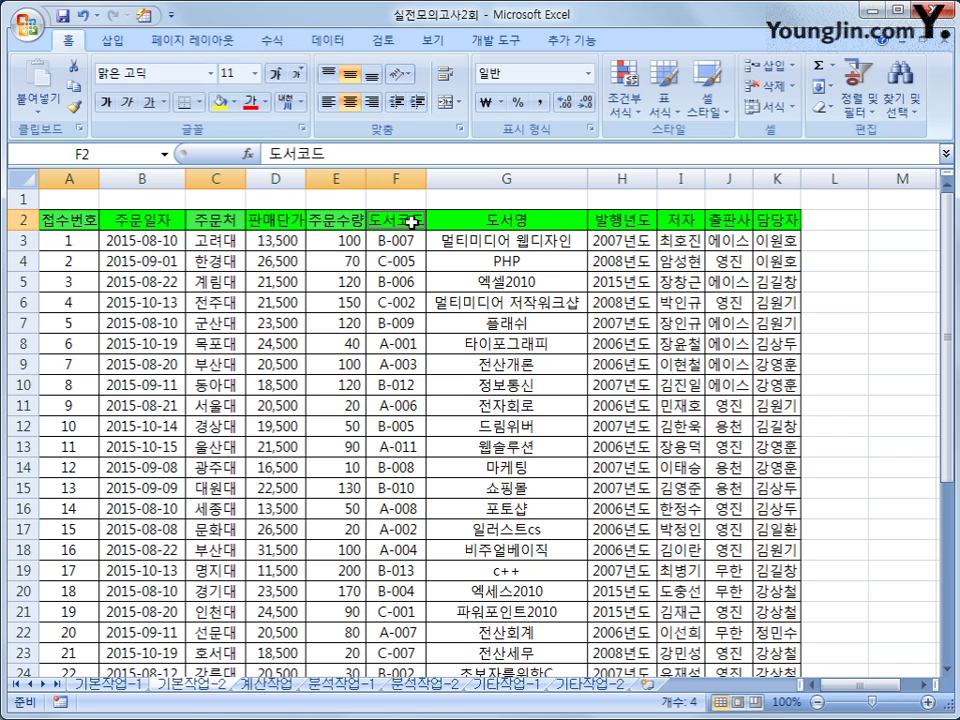
{"action": "left_click", "coordinate": [673, 220], "text": "ctrl"}
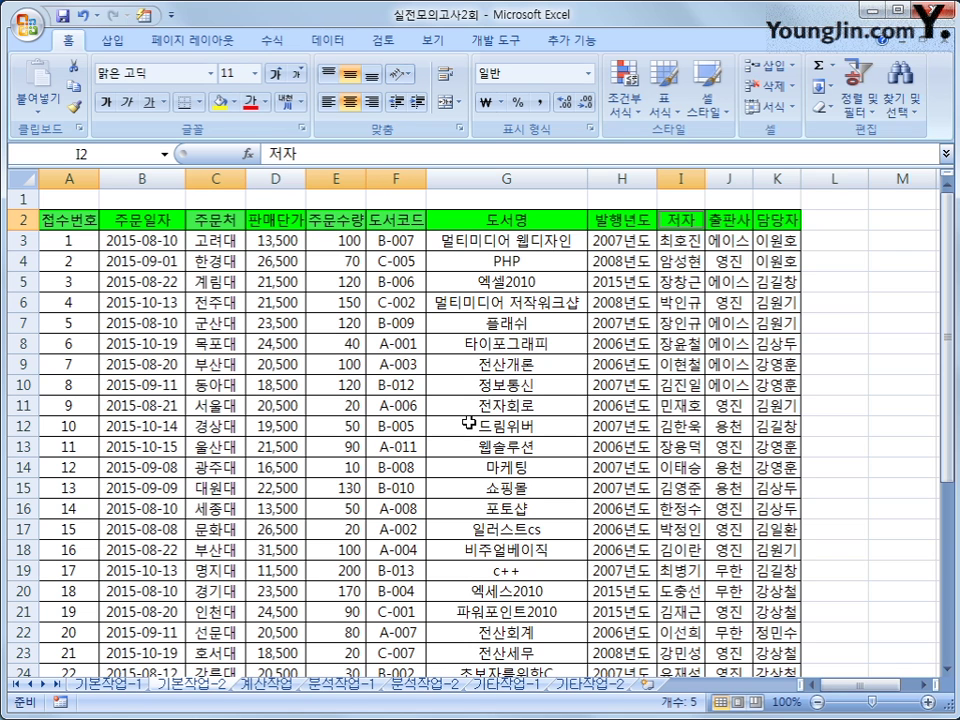
{"action": "key", "text": "ctrl+c"}
{"action": "scroll", "coordinate": [177, 511], "scroll_direction": "down", "scroll_amount": 7}
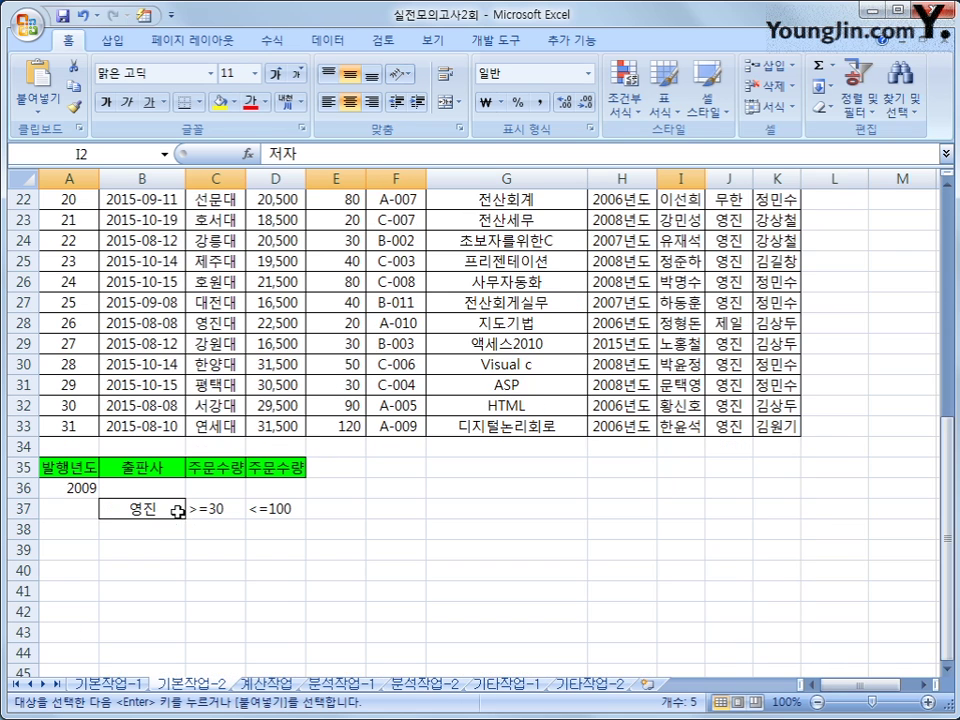
{"action": "left_click", "coordinate": [72, 550]}
{"action": "key", "text": "ctrl+v"}
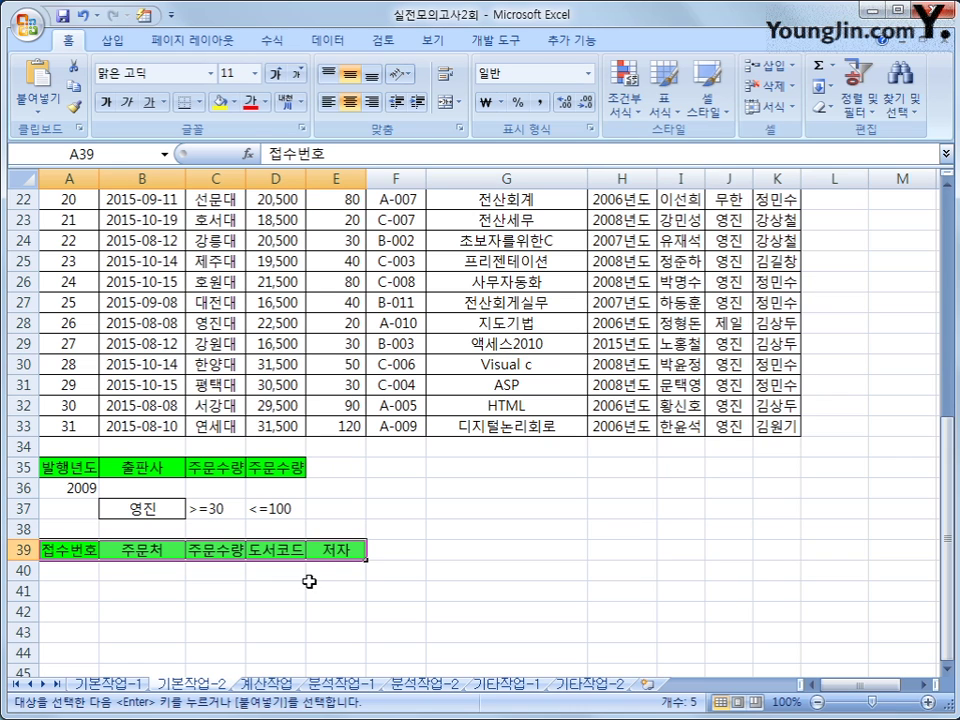
- Move the 도서코드 and 저자 output headers to E39:F39, freeing D39 for a missing header
{"action": "left_click", "coordinate": [72, 550]}
{"action": "left_click", "coordinate": [144, 552]}
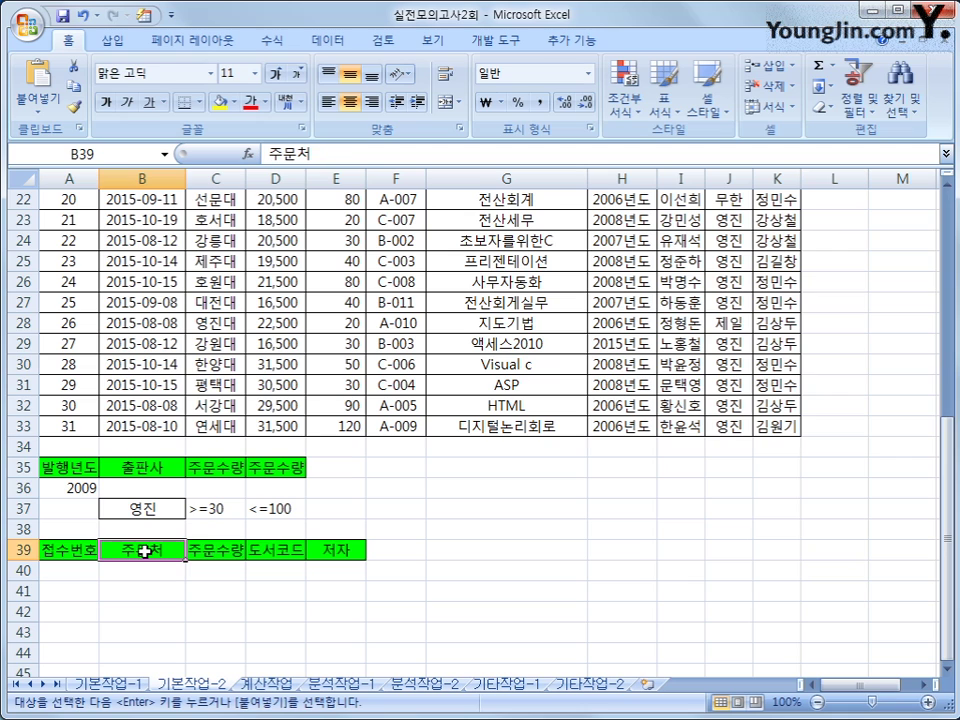
{"action": "left_click", "coordinate": [215, 550]}
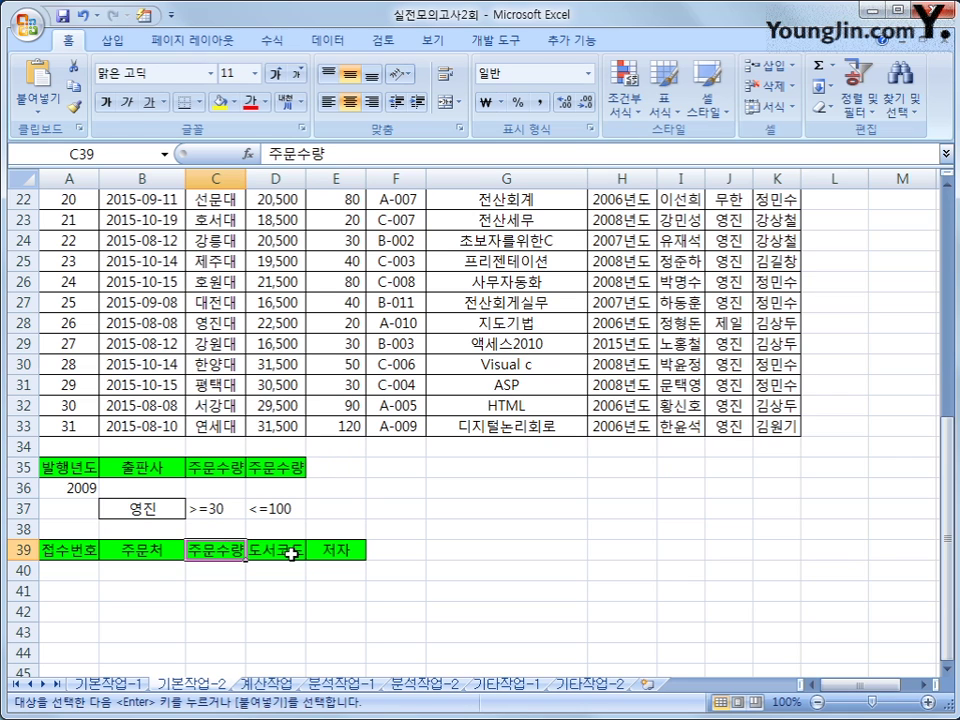
{"action": "left_click", "coordinate": [290, 552]}
{"action": "left_click_drag", "start_coordinate": [300, 551], "coordinate": [390, 552]}
- Copy the 판매단가 header from the list into D39 and check the order of the output headers
{"action": "scroll", "coordinate": [489, 557], "scroll_direction": "up", "scroll_amount": 7}
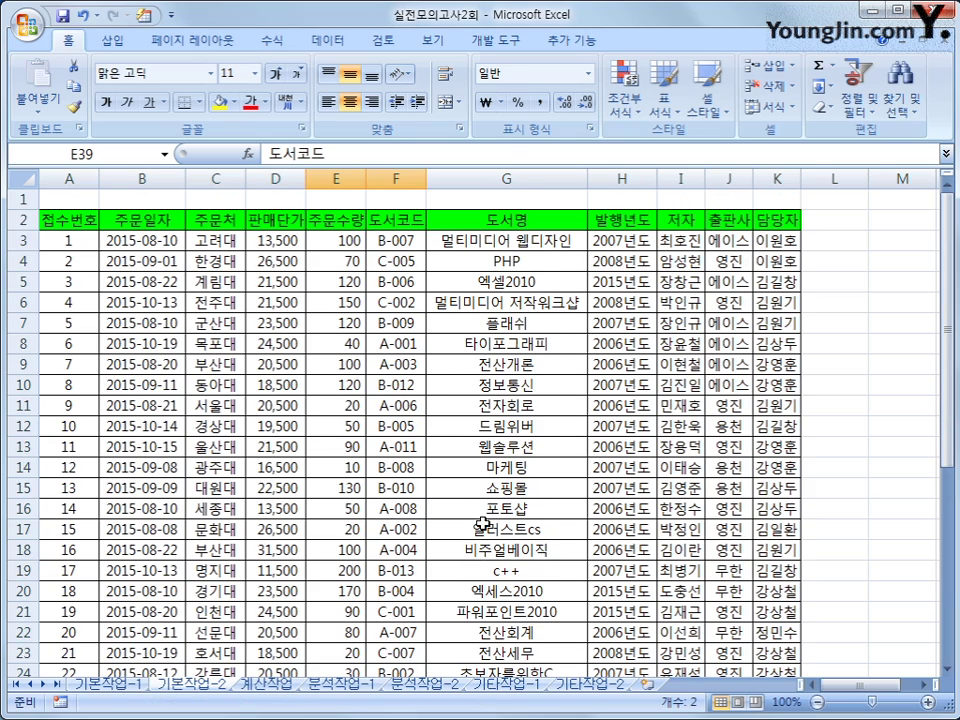
{"action": "left_click", "coordinate": [287, 219]}
{"action": "key", "text": "ctrl+c"}
{"action": "scroll", "coordinate": [279, 540], "scroll_direction": "down", "scroll_amount": 7}
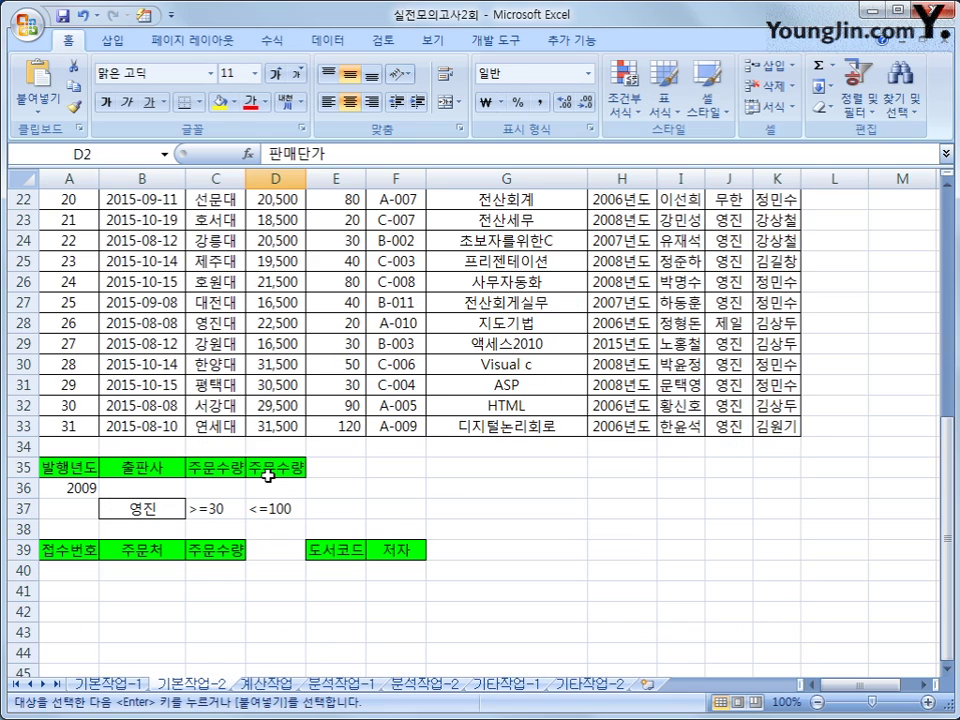
{"action": "left_click", "coordinate": [275, 542]}
{"action": "key", "text": "ctrl+v"}
{"action": "left_click", "coordinate": [214, 546]}
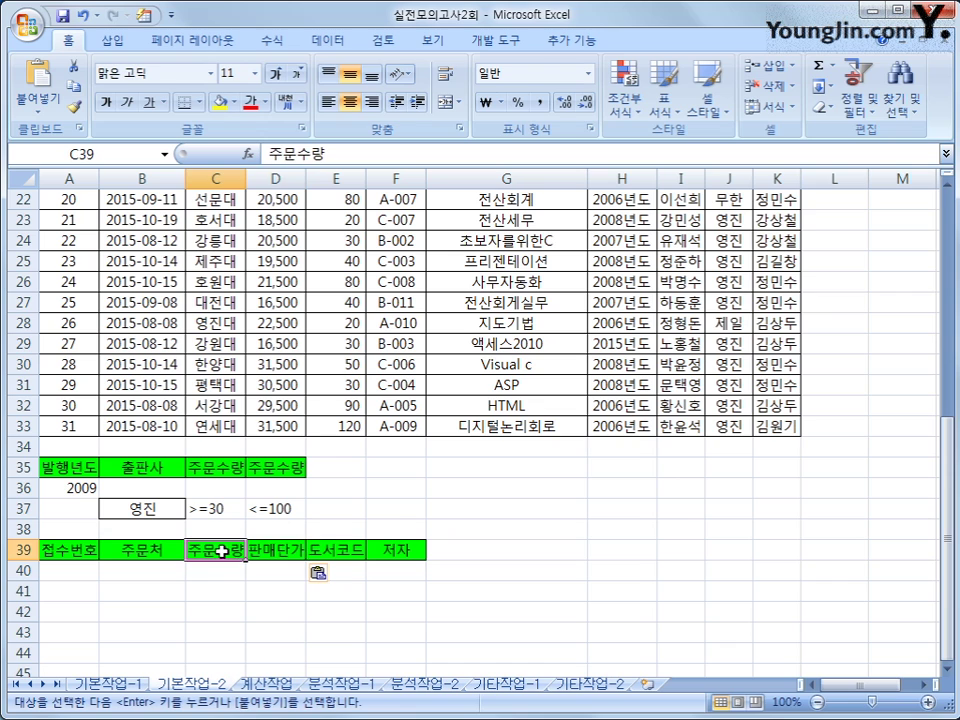
{"action": "left_click", "coordinate": [288, 551]}
{"action": "left_click", "coordinate": [352, 551]}
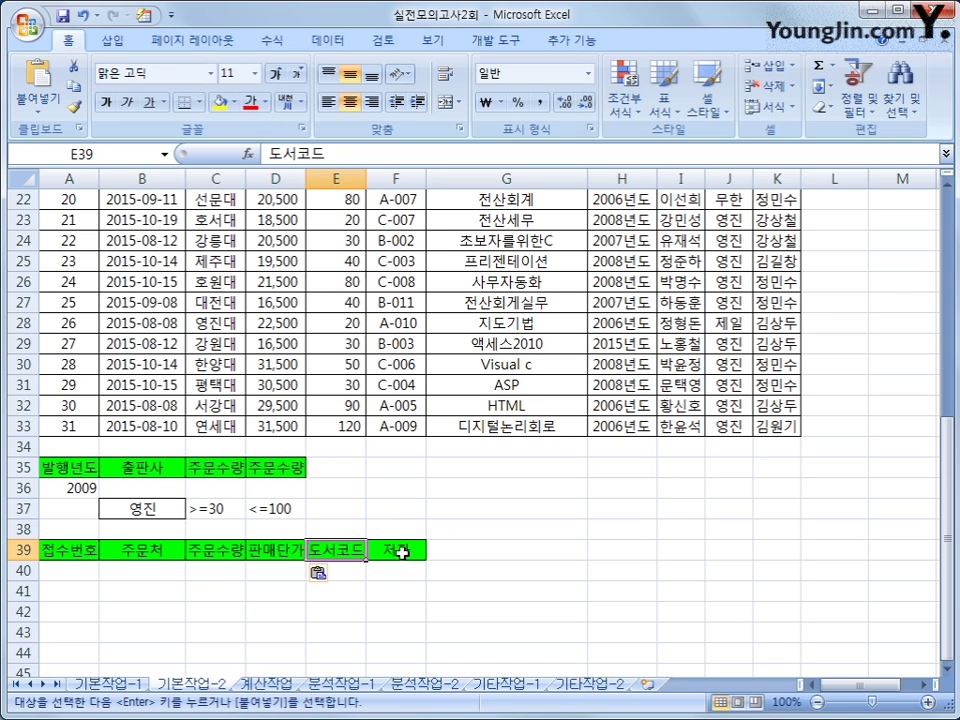
{"action": "left_click", "coordinate": [396, 551]}
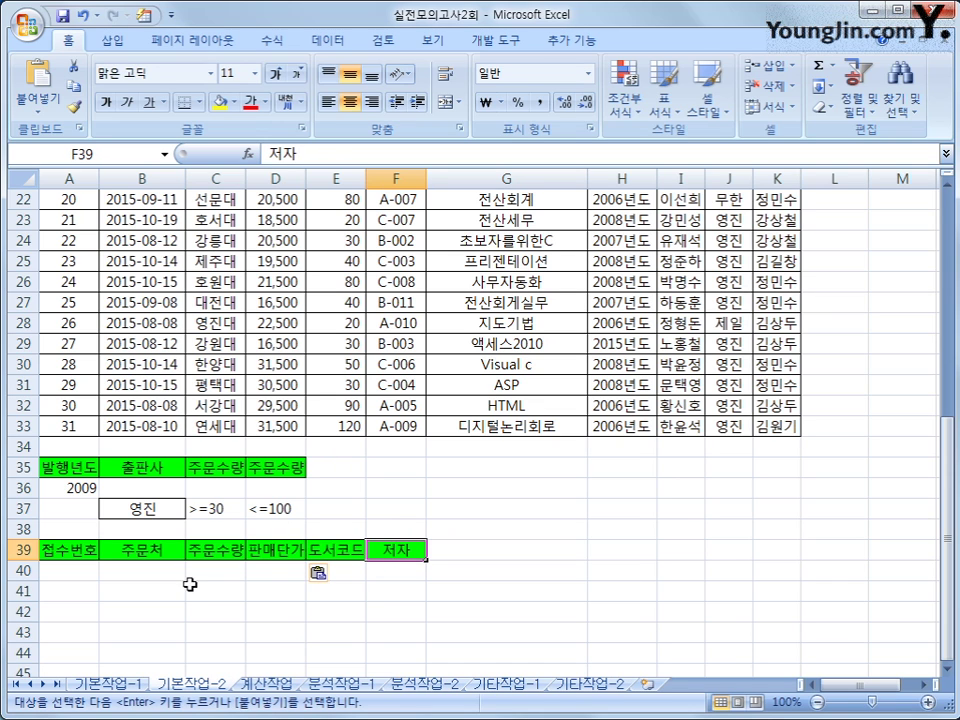
- Start an advanced filter on the list A2:K33 and set its criteria range to A35:D37
{"action": "scroll", "coordinate": [340, 510], "scroll_direction": "up", "scroll_amount": 3}
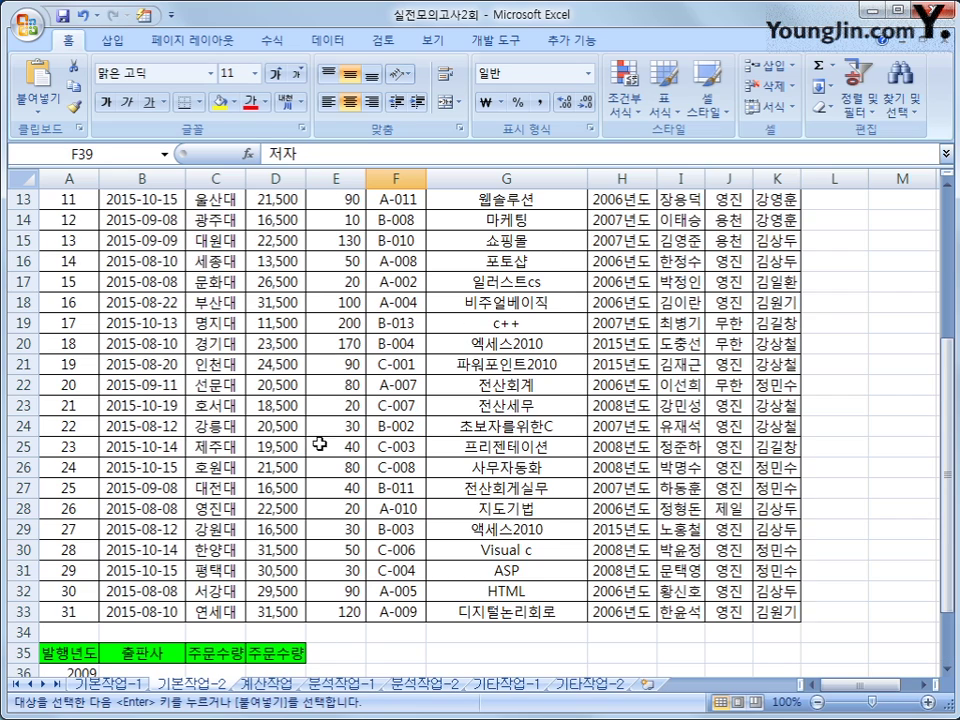
{"action": "left_click", "coordinate": [290, 304]}
{"action": "scroll", "coordinate": [299, 357], "scroll_direction": "up", "scroll_amount": 2}
{"action": "scroll", "coordinate": [299, 357], "scroll_direction": "up", "scroll_amount": 2}
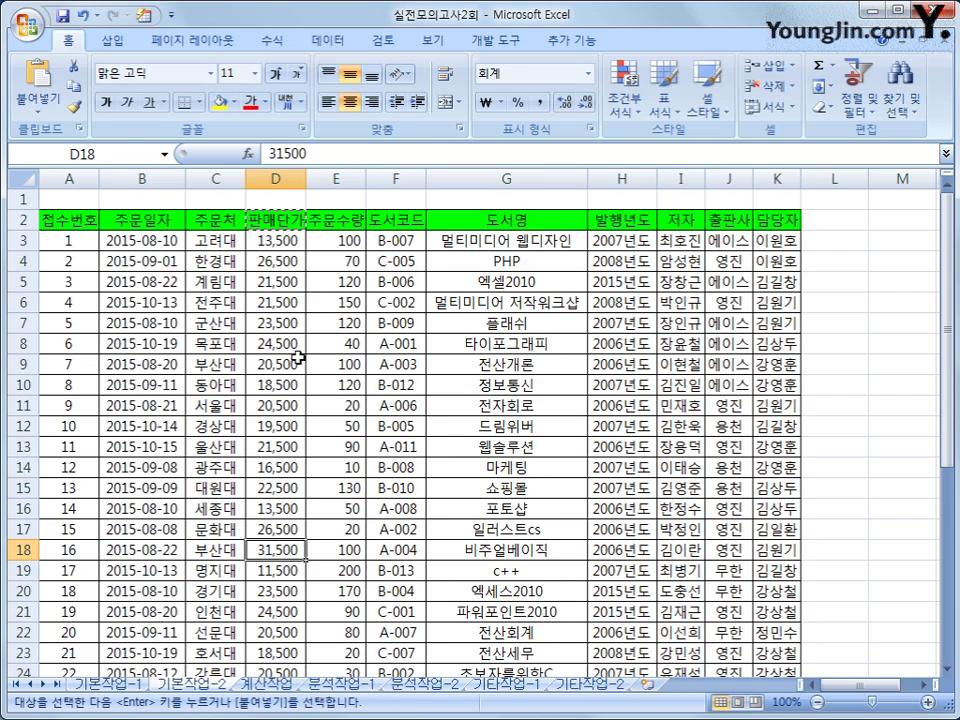
{"action": "left_click", "coordinate": [341, 42]}
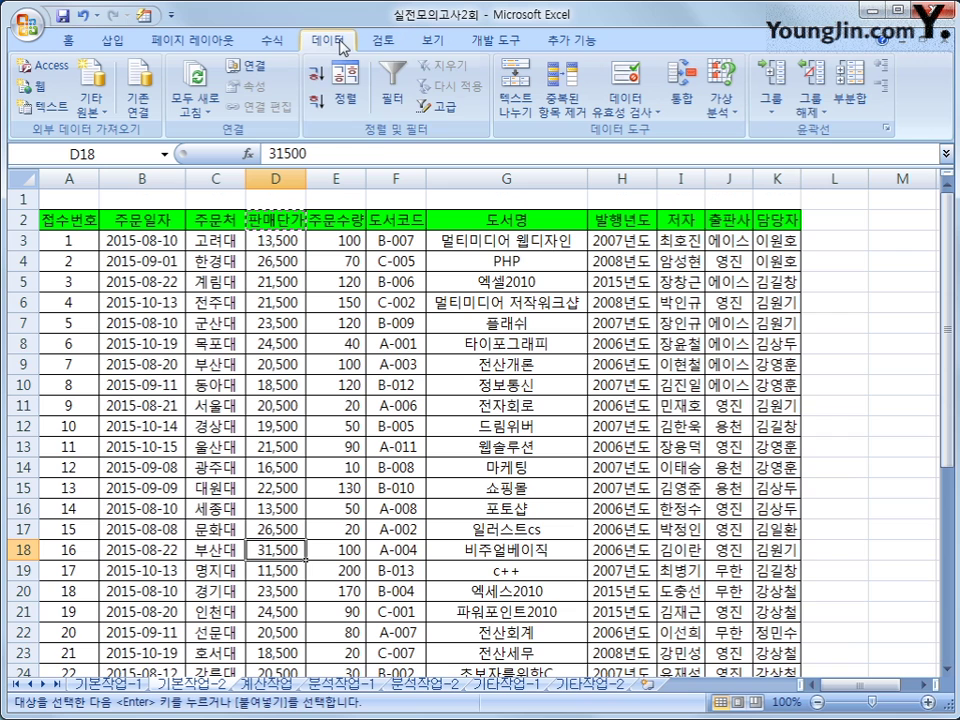
{"action": "left_click", "coordinate": [440, 106]}
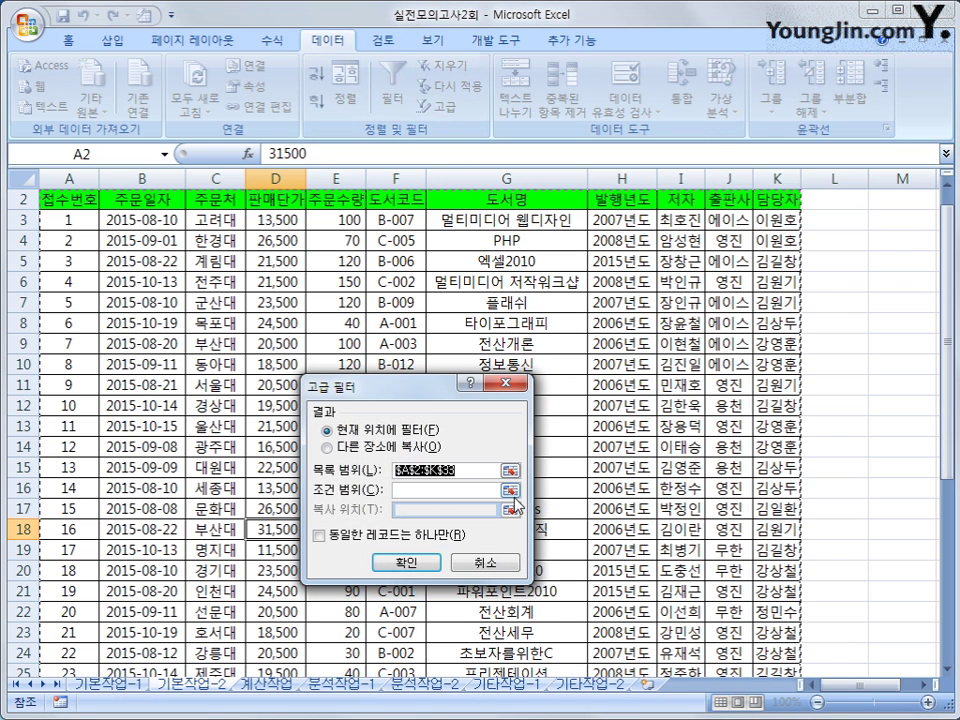
{"action": "scroll", "coordinate": [731, 590], "scroll_direction": "down", "scroll_amount": 2}
{"action": "scroll", "coordinate": [731, 590], "scroll_direction": "down", "scroll_amount": 1}
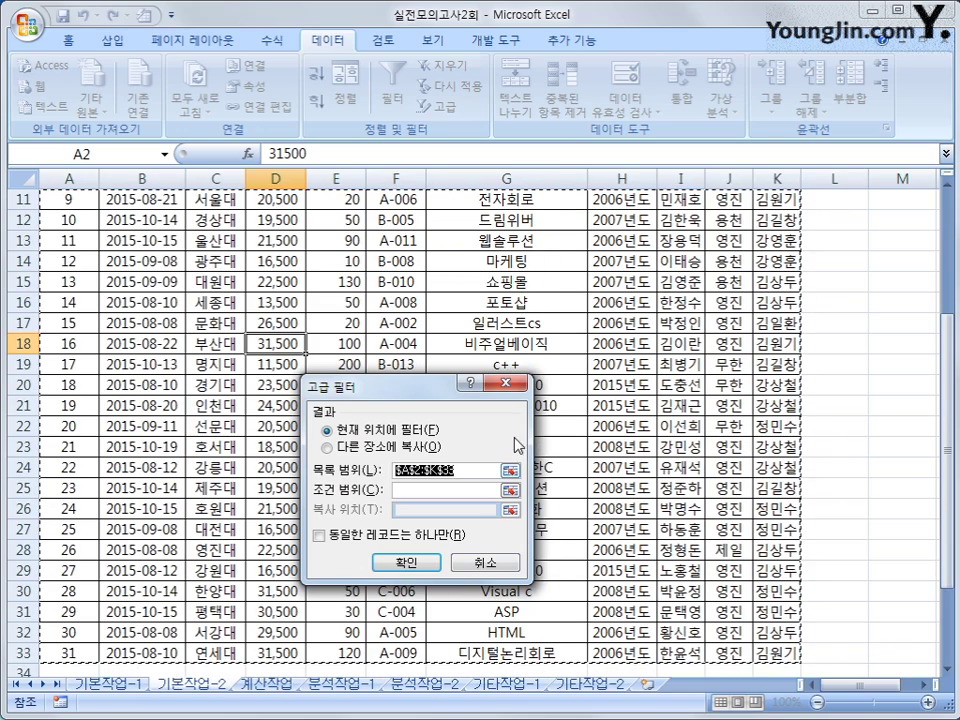
{"action": "left_click", "coordinate": [457, 491]}
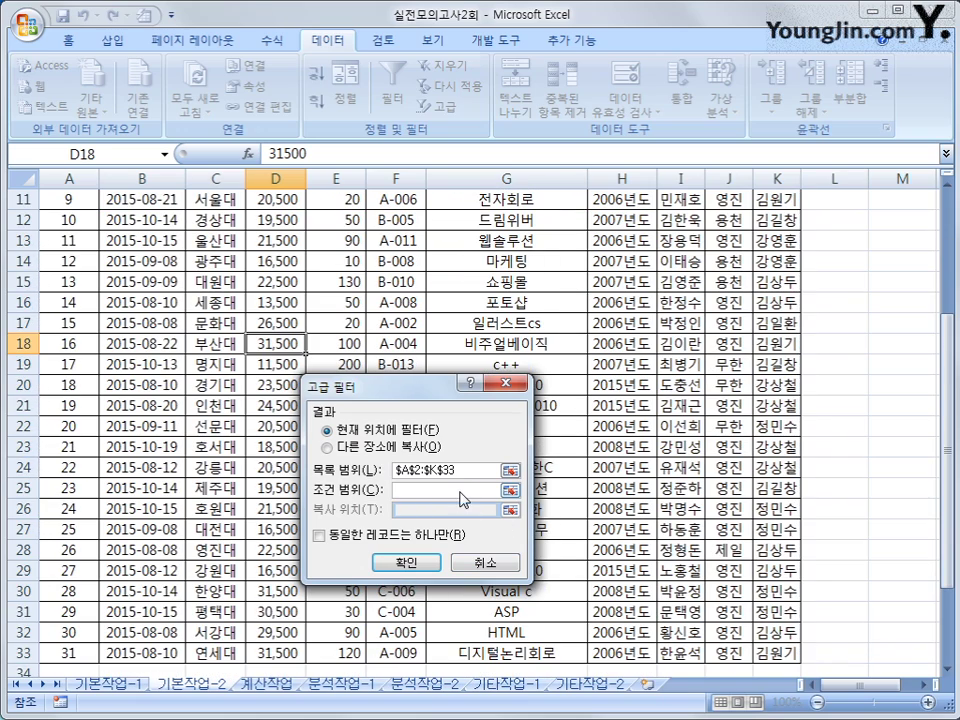
{"action": "scroll", "coordinate": [459, 493], "scroll_direction": "down", "scroll_amount": 3}
{"action": "scroll", "coordinate": [215, 555], "scroll_direction": "down", "scroll_amount": 1}
{"action": "left_click_drag", "start_coordinate": [70, 446], "coordinate": [275, 487]}
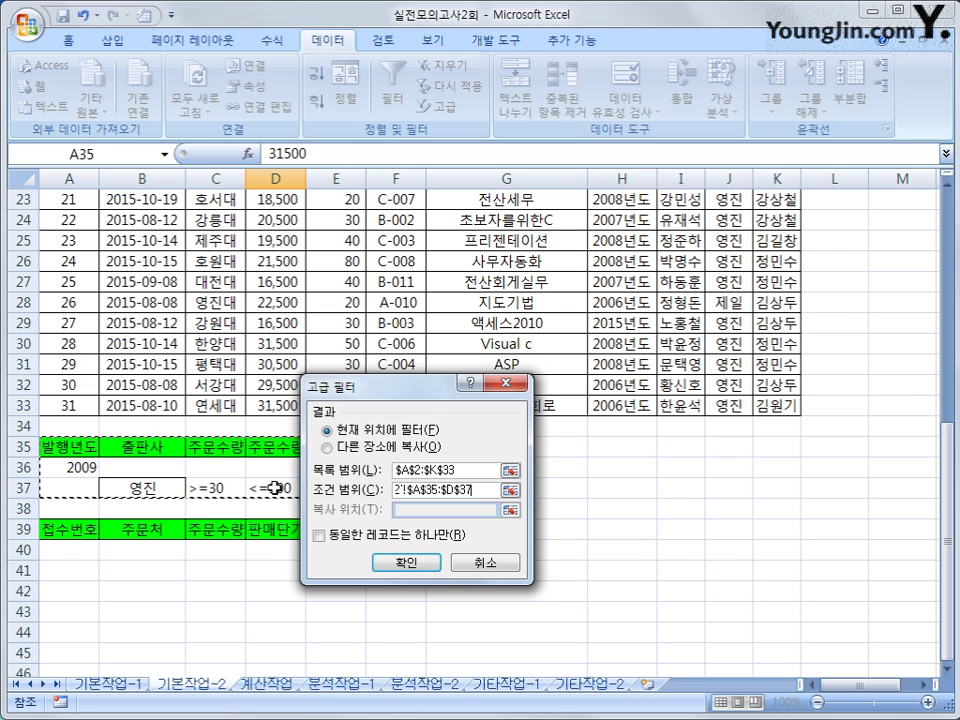
- Set the advanced filter to copy its results to another location, A39:F39, and run it
{"action": "left_click", "coordinate": [327, 447]}
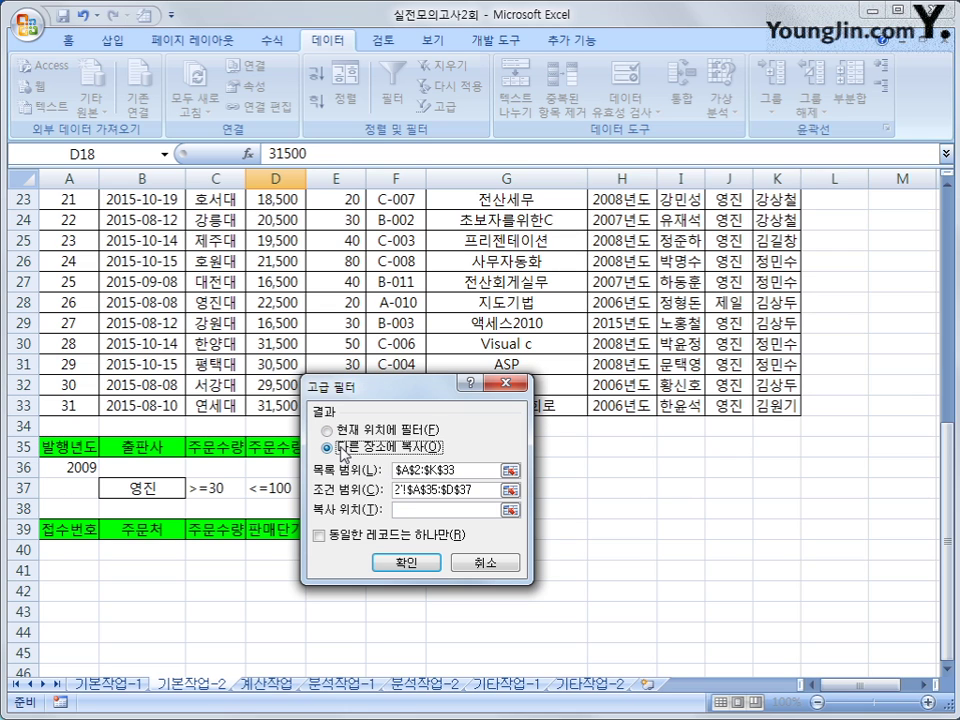
{"action": "left_click", "coordinate": [410, 507]}
{"action": "left_click_drag", "start_coordinate": [50, 530], "coordinate": [378, 526]}
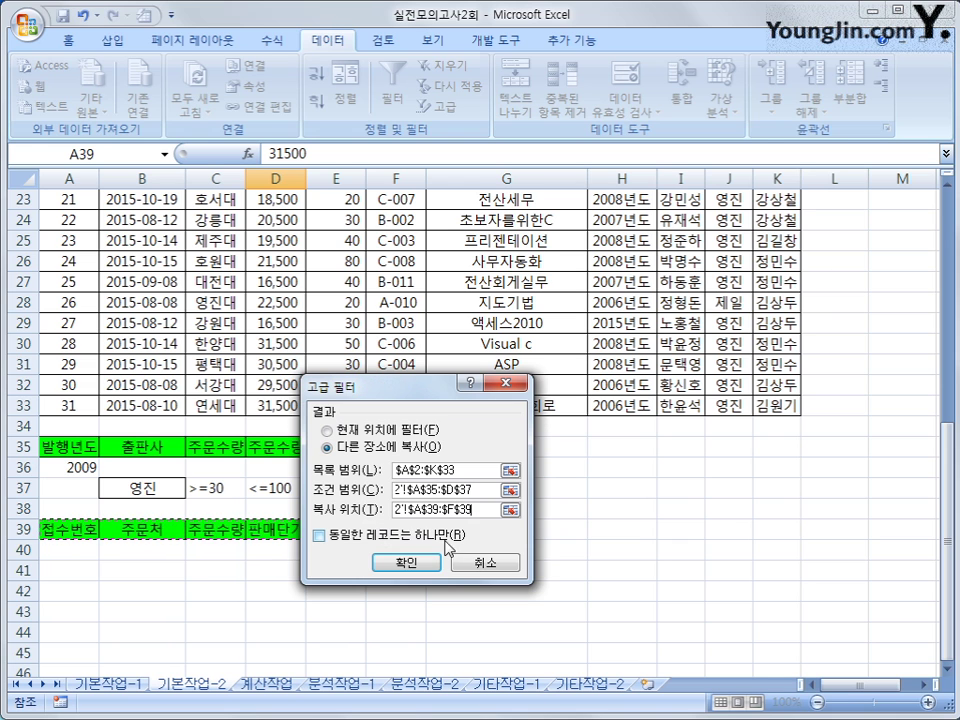
{"action": "left_click", "coordinate": [407, 563]}
- Compare the extracted records with the source list and check the 주문수량 values in C40:C52 against the criteria
{"action": "scroll", "coordinate": [431, 551], "scroll_direction": "down", "scroll_amount": 3}
{"action": "scroll", "coordinate": [431, 547], "scroll_direction": "down", "scroll_amount": 2}
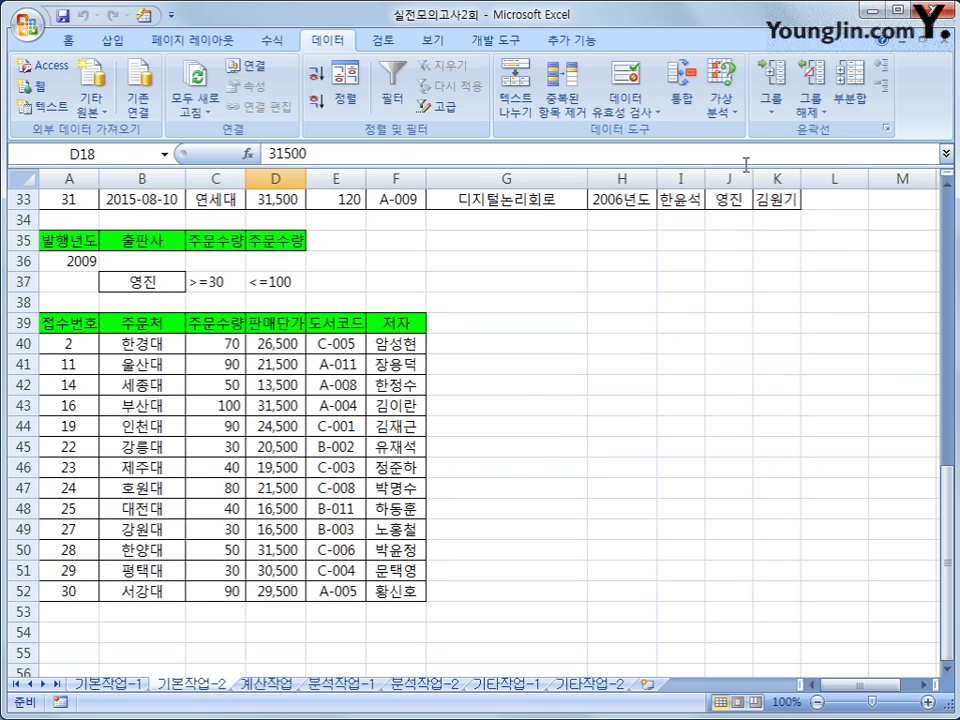
{"action": "scroll", "coordinate": [724, 317], "scroll_direction": "up", "scroll_amount": 6}
{"action": "scroll", "coordinate": [651, 441], "scroll_direction": "up", "scroll_amount": 1}
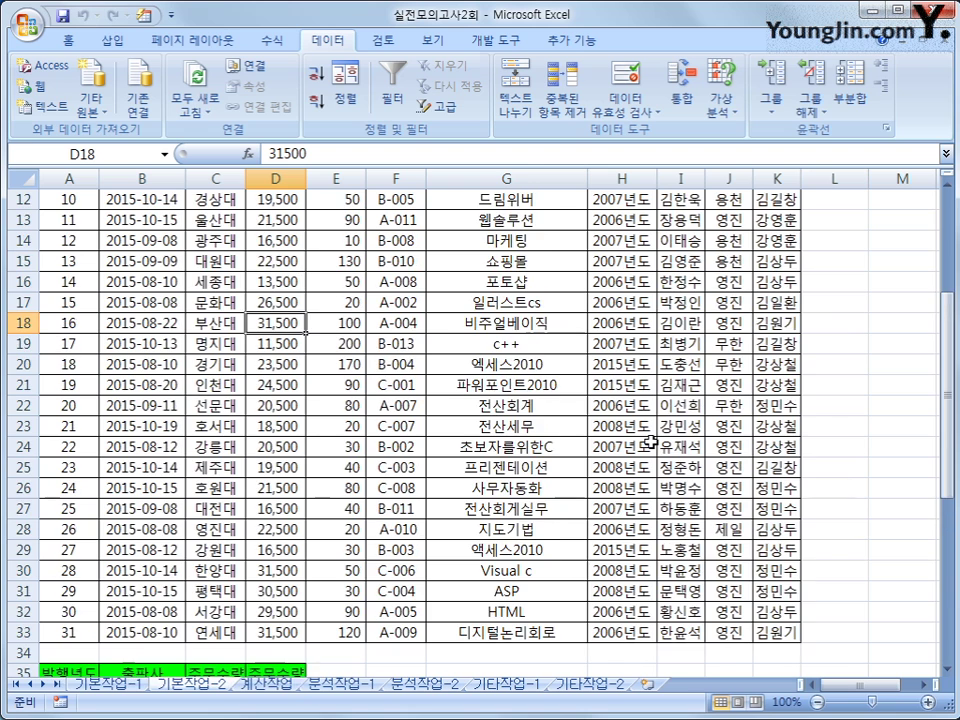
{"action": "scroll", "coordinate": [651, 441], "scroll_direction": "down", "scroll_amount": 6}
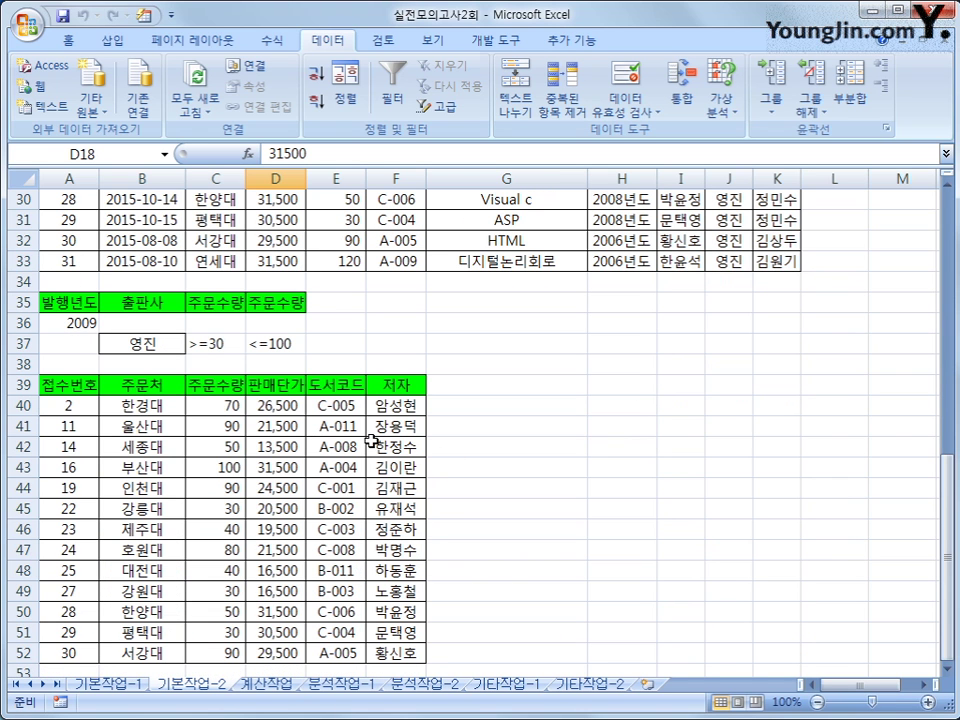
{"action": "left_click_drag", "start_coordinate": [205, 405], "coordinate": [207, 651]}
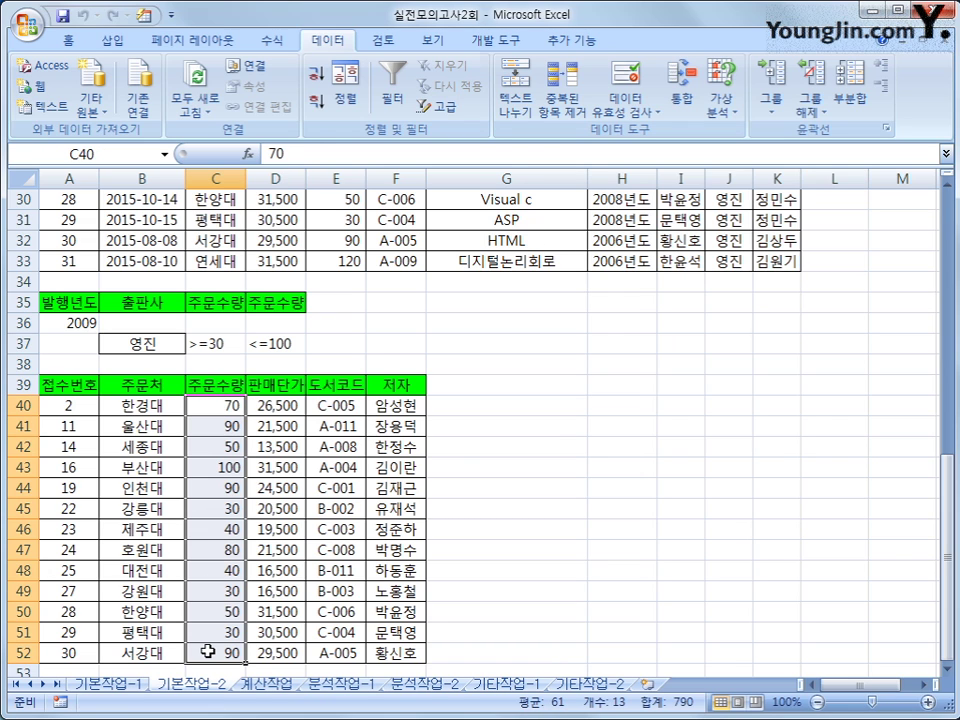
{"action": "left_click", "coordinate": [210, 651]}
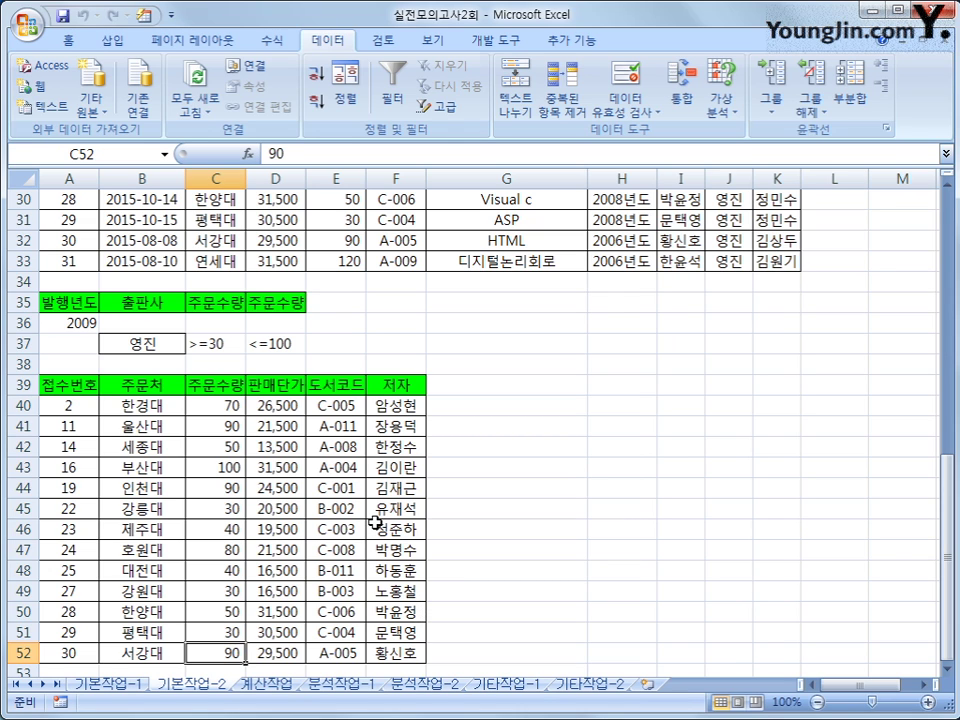
- Start a new conditional formatting rule for the list A3:K33 that uses a formula to determine which cells to format
{"action": "scroll", "coordinate": [375, 522], "scroll_direction": "up", "scroll_amount": 10}
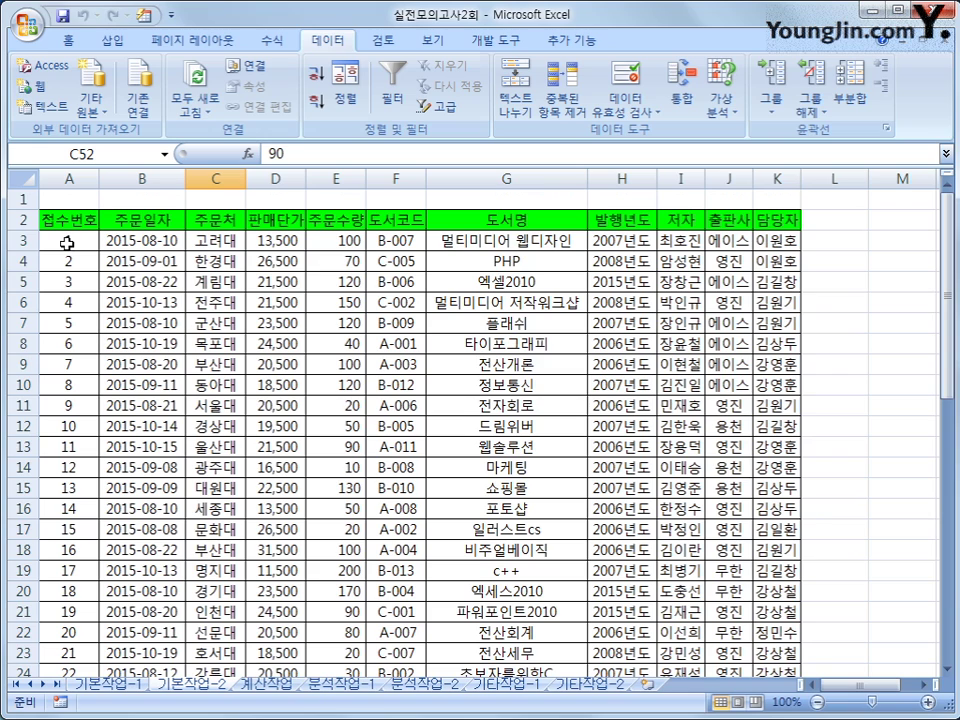
{"action": "left_click", "coordinate": [66, 243]}
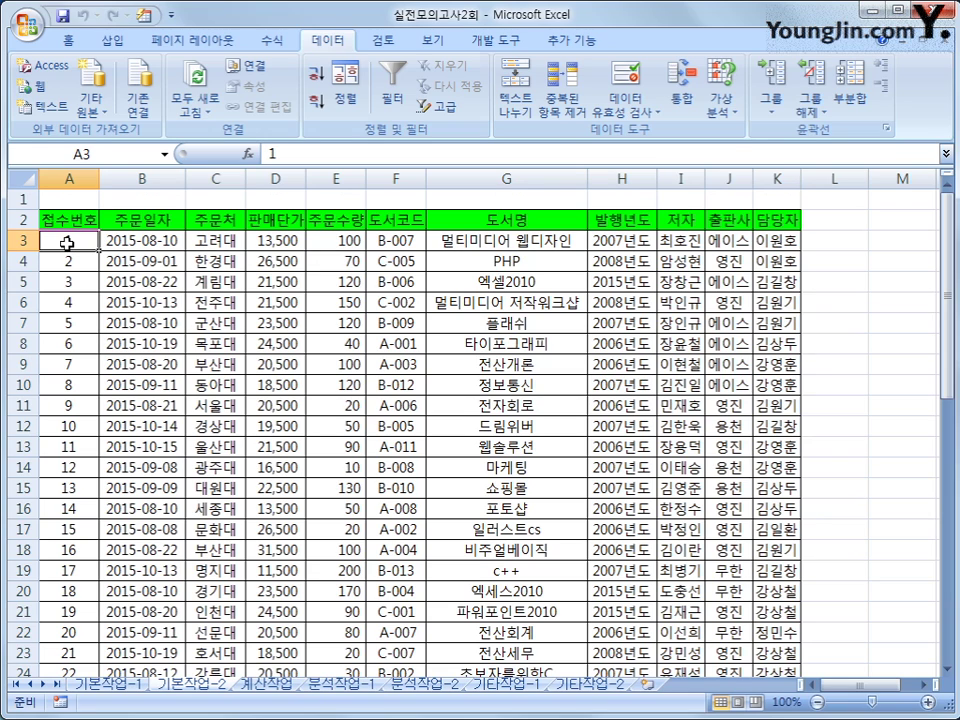
{"action": "left_click_drag", "start_coordinate": [66, 243], "coordinate": [766, 625]}
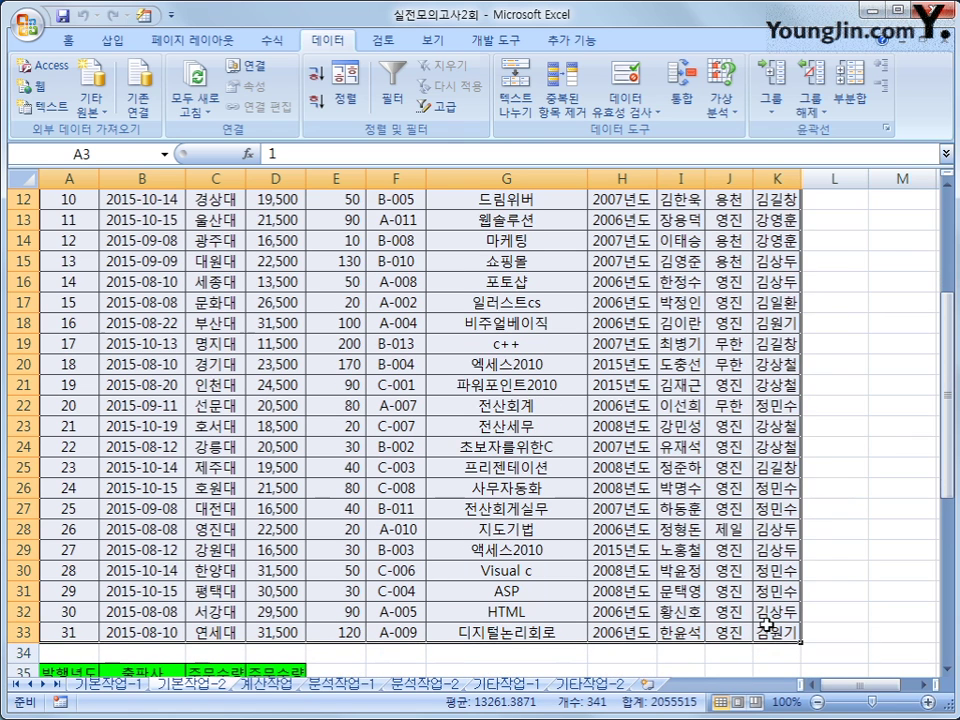
{"action": "left_click", "coordinate": [67, 40]}
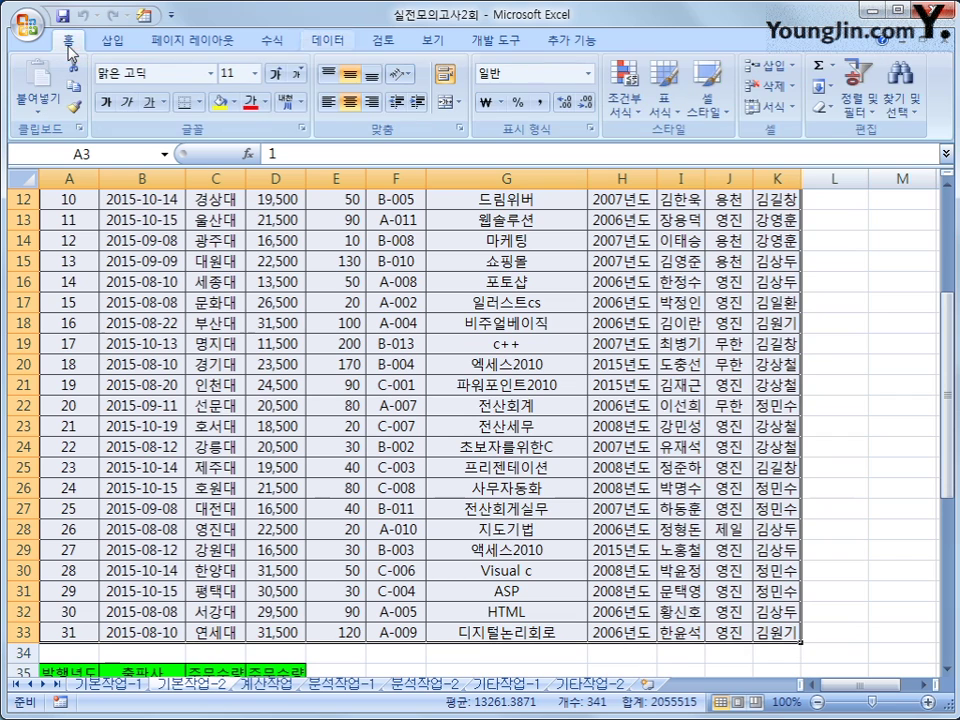
{"action": "left_click", "coordinate": [624, 95]}
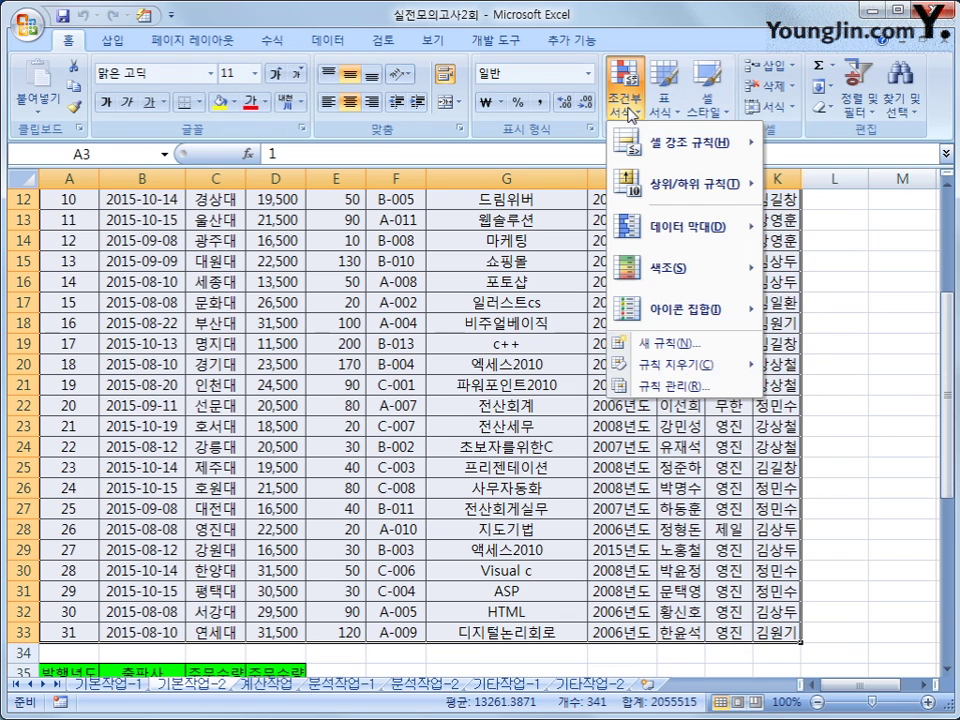
{"action": "left_click", "coordinate": [678, 343]}
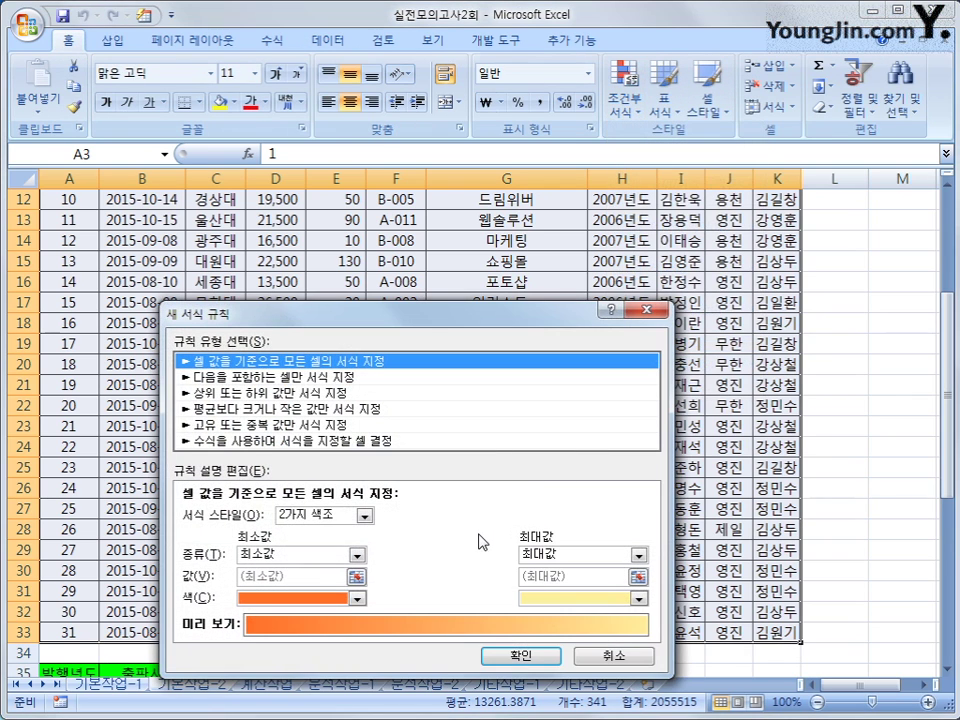
{"action": "left_click", "coordinate": [275, 441]}
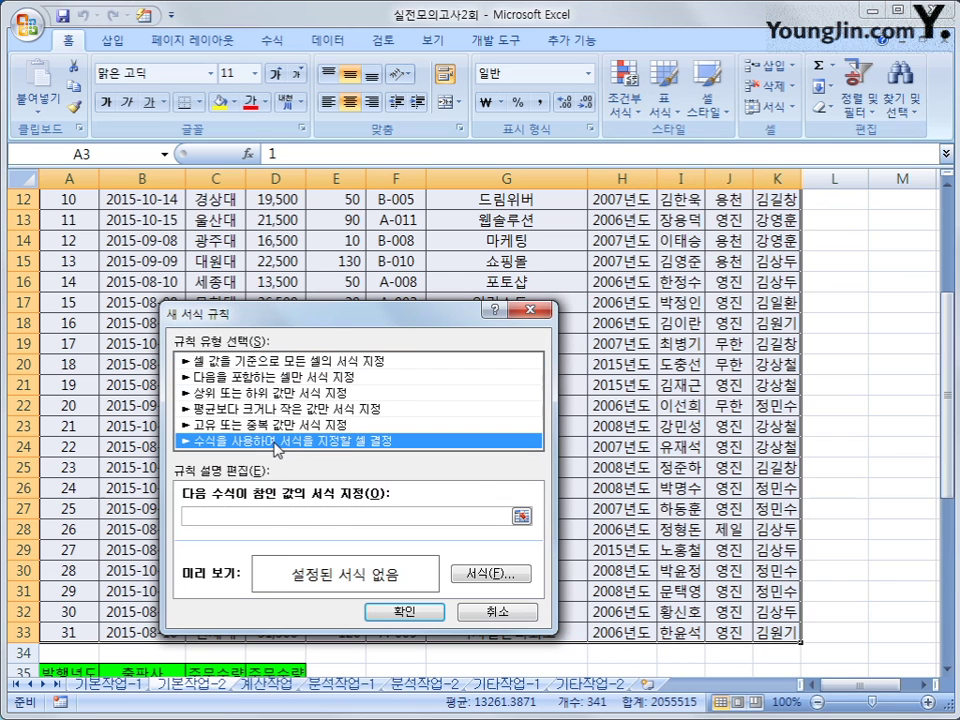
- Enter the rule formula =mod(row($A3),2)=1 and remove the $A3 argument so it reads =mod(row(),2)=1
{"action": "left_click", "coordinate": [332, 518]}
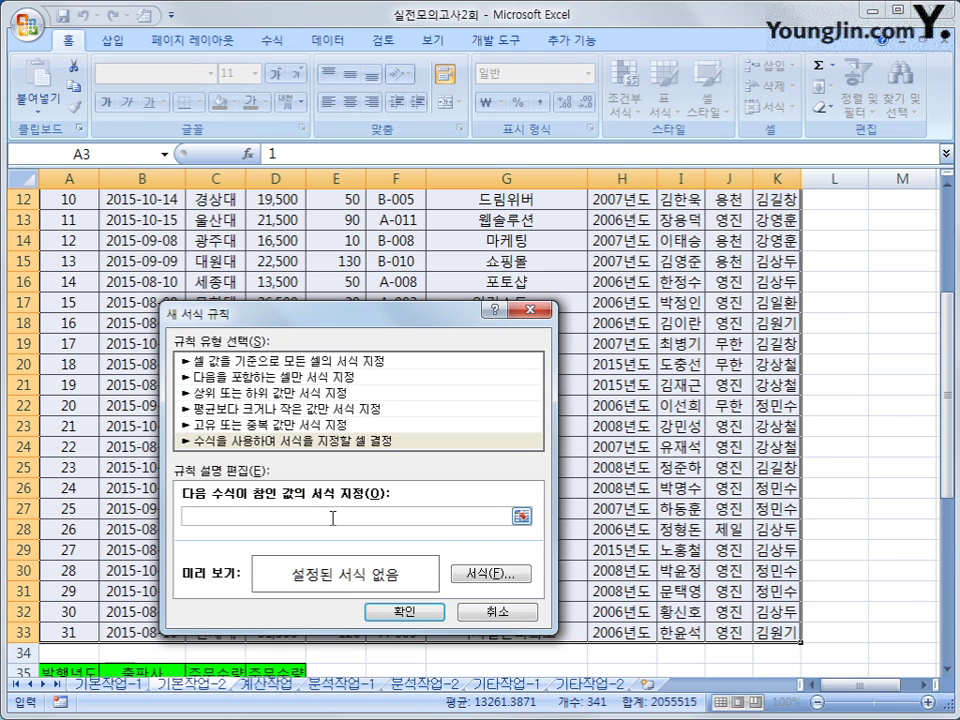
{"action": "scroll", "coordinate": [467, 545], "scroll_direction": "up", "scroll_amount": 4}
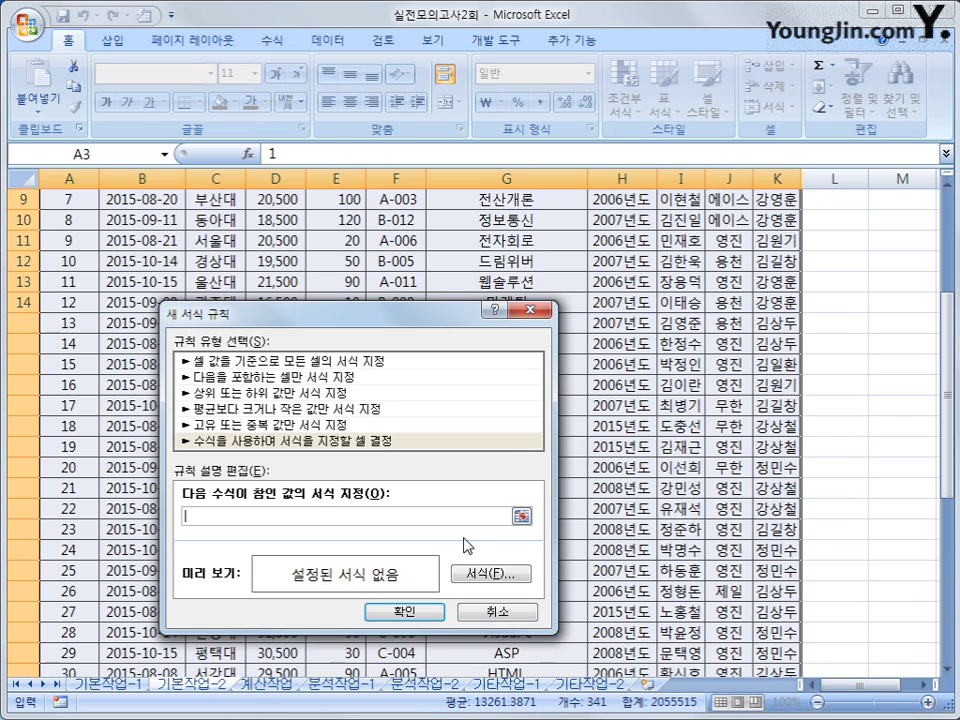
{"action": "left_click_drag", "start_coordinate": [348, 317], "coordinate": [626, 262]}
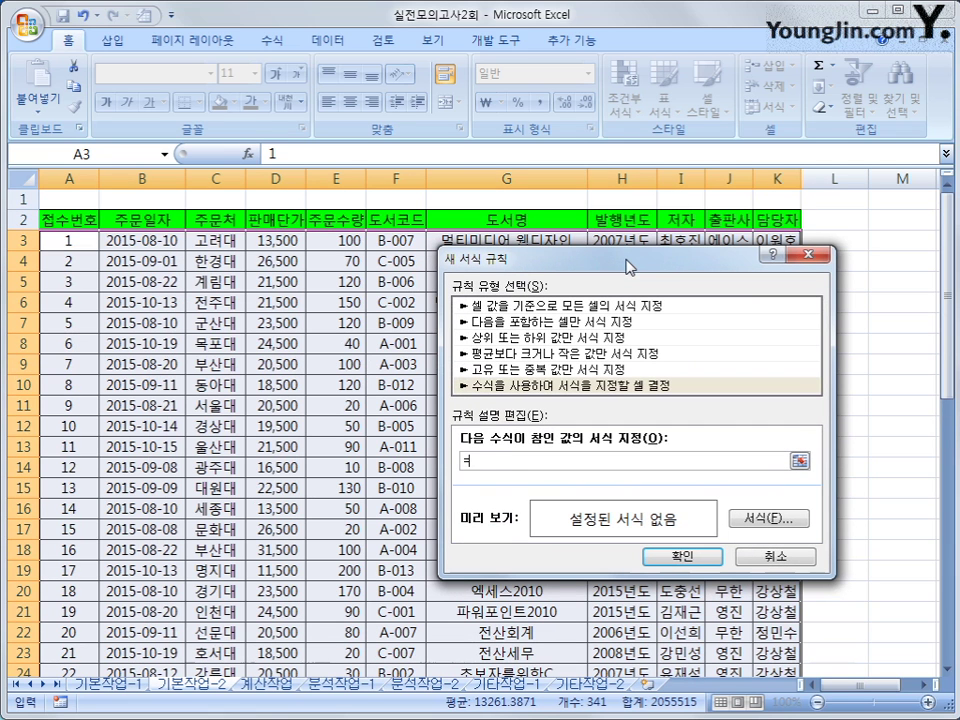
{"action": "type", "text": "ㅡㅐ"}
{"action": "type", "text": "("}
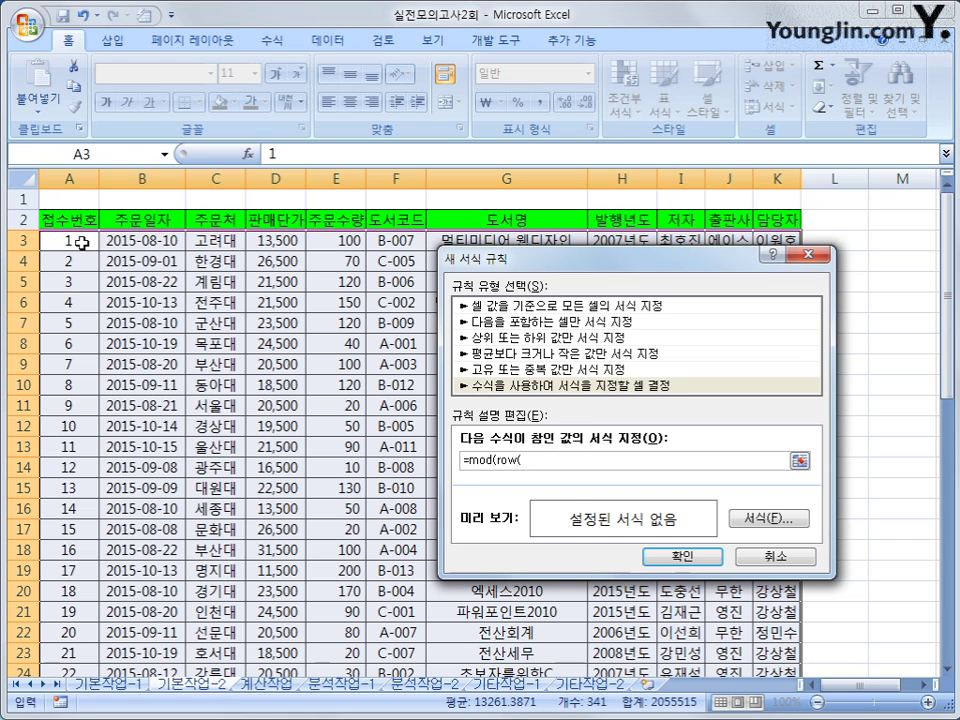
{"action": "left_click", "coordinate": [82, 242]}
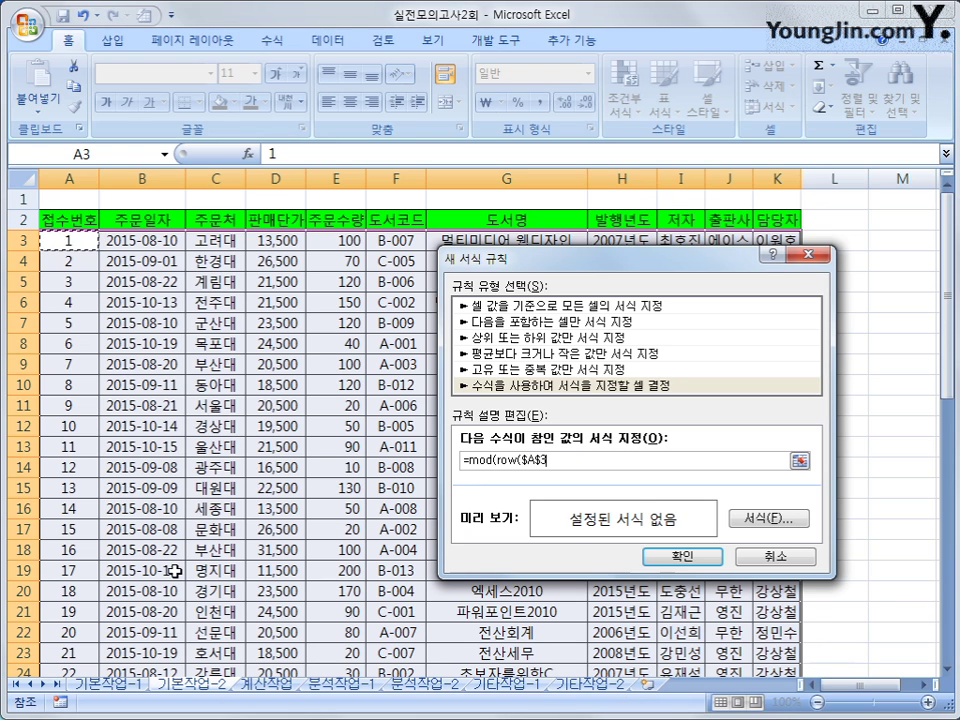
{"action": "key", "text": "F4"}
{"action": "key", "text": "F4"}
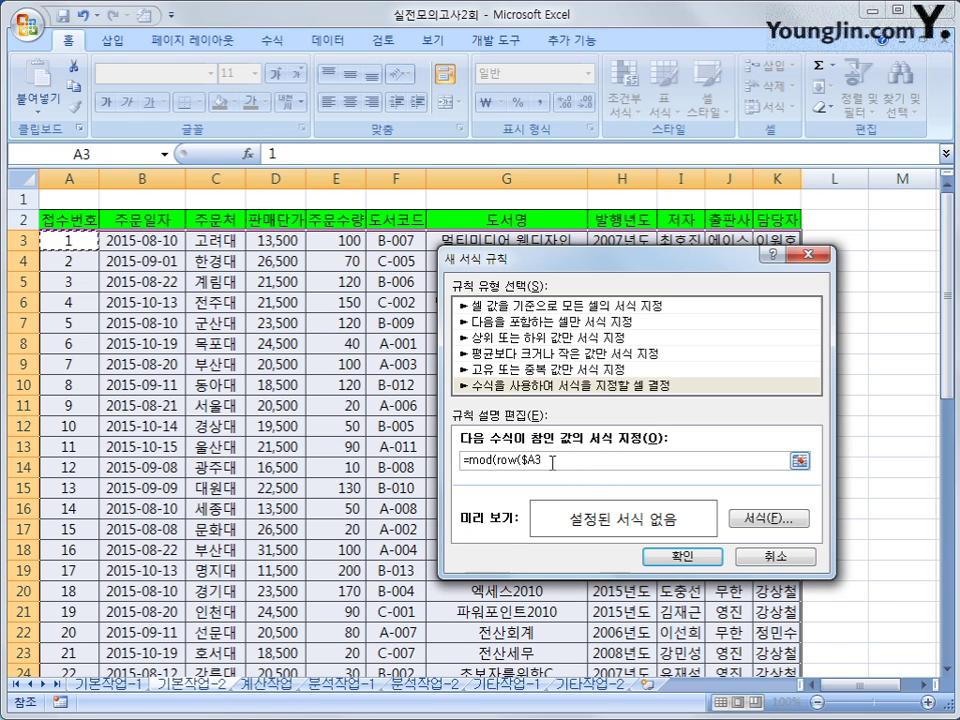
{"action": "type", "text": "),2)=1"}
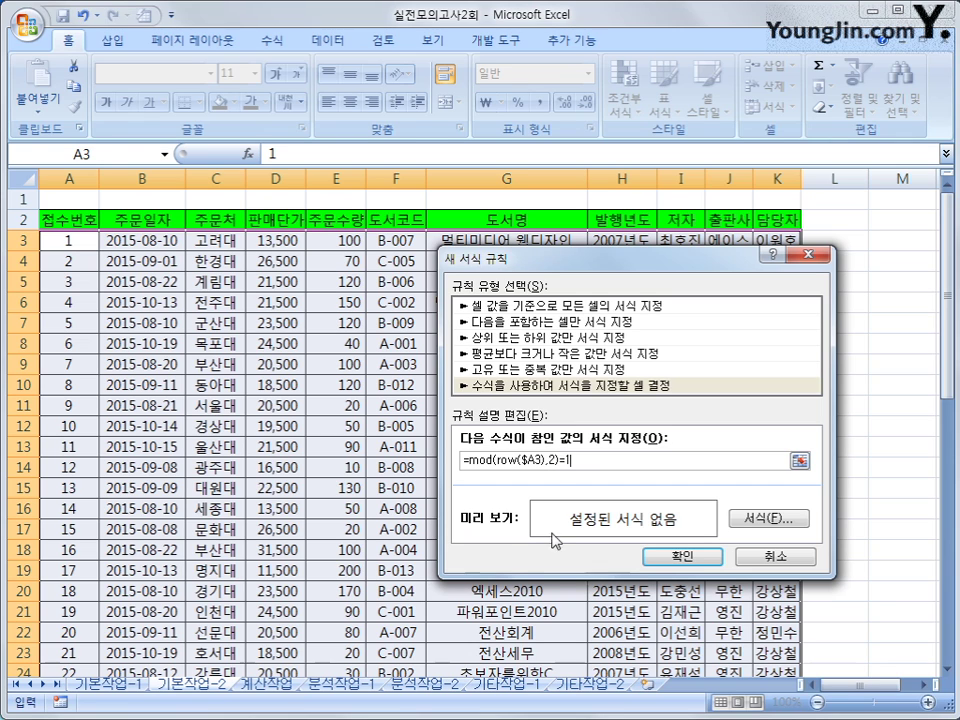
{"action": "double_click", "coordinate": [525, 458]}
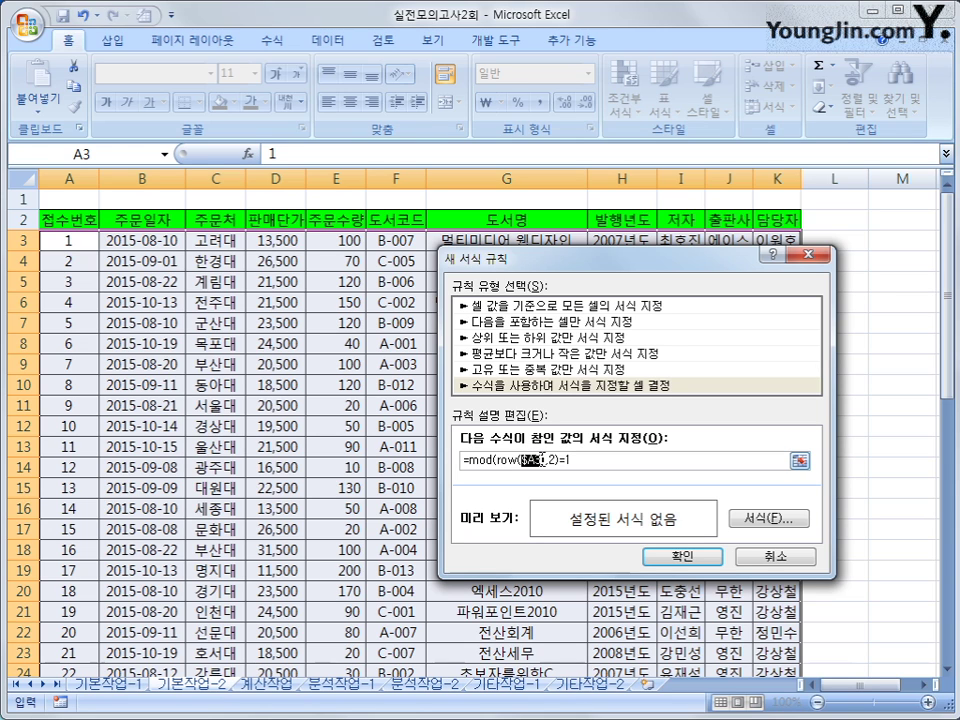
{"action": "key", "text": "Delete"}
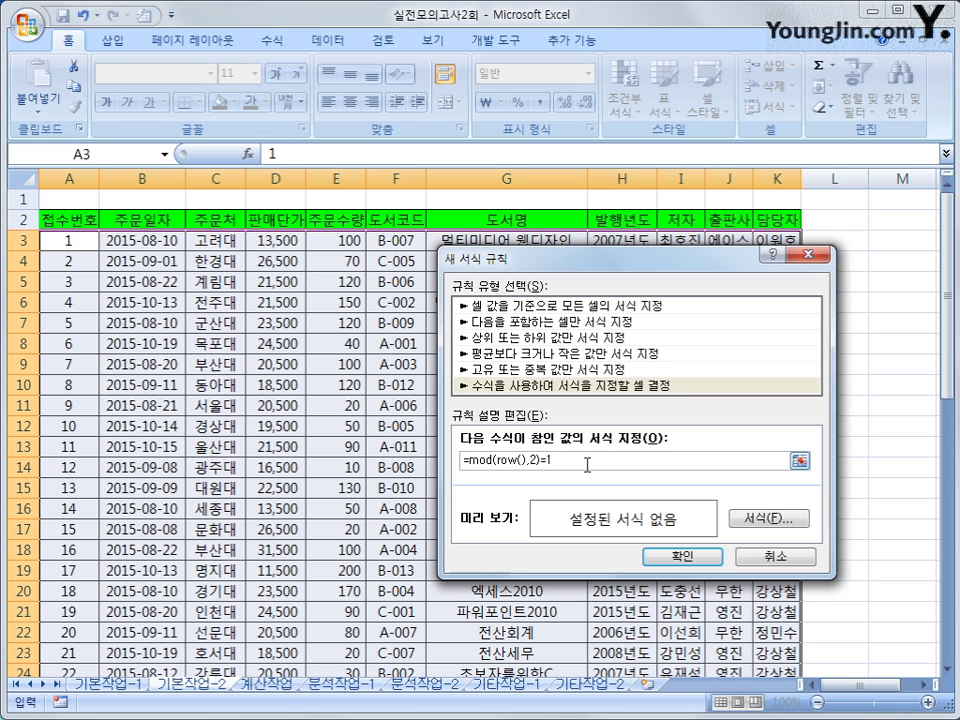
- In the rule's fill format, set both the pattern color and the background color to the standard light green
{"action": "left_click", "coordinate": [765, 519]}
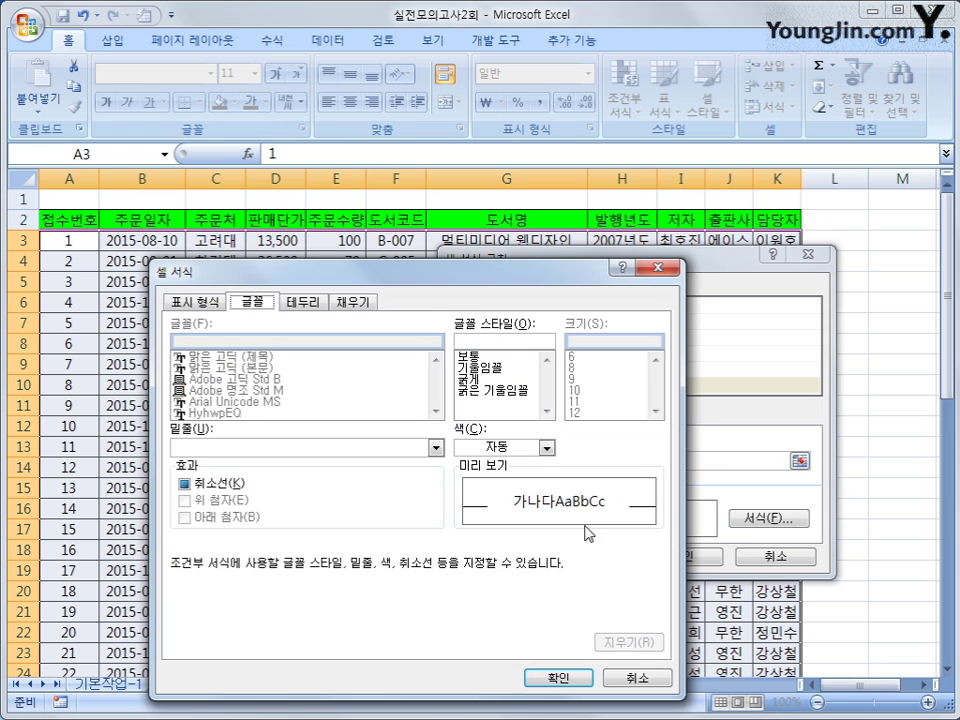
{"action": "left_click", "coordinate": [356, 301]}
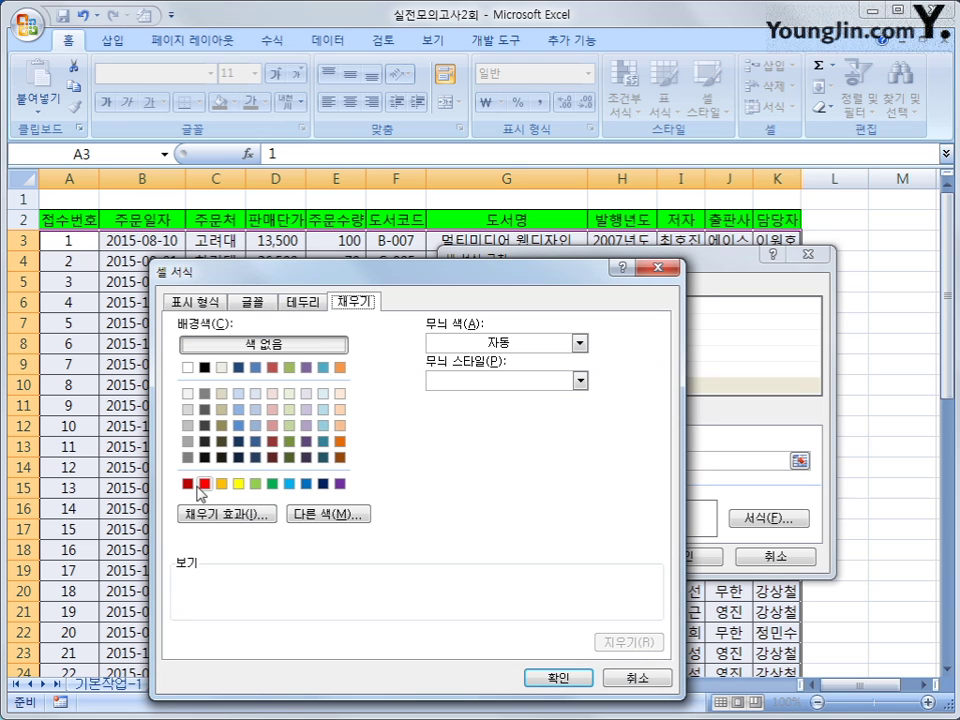
{"action": "left_click", "coordinate": [494, 348]}
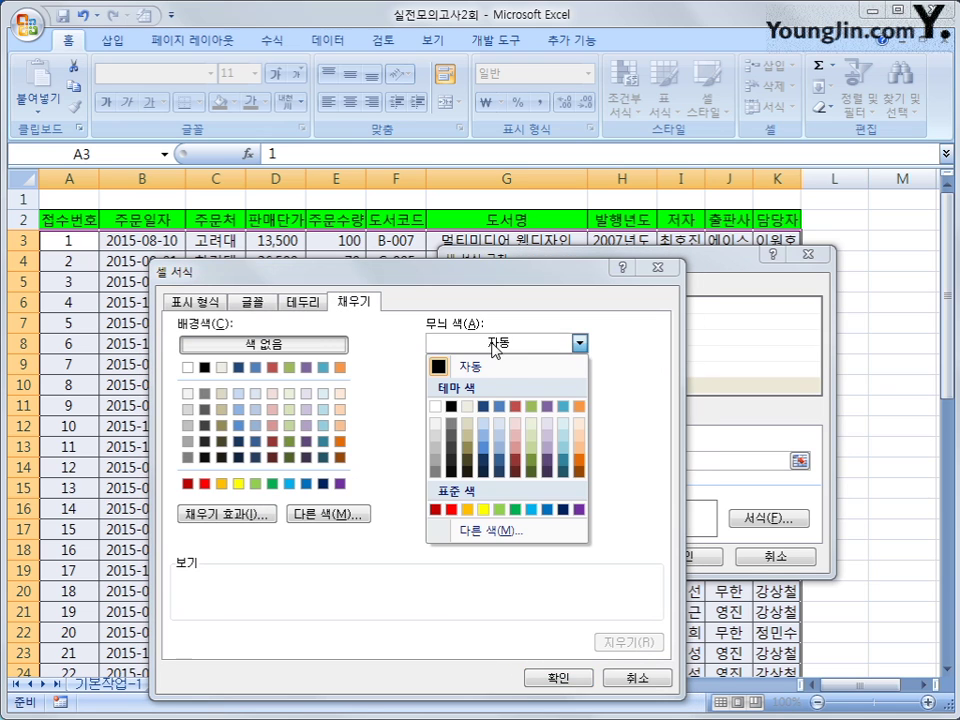
{"action": "left_click", "coordinate": [500, 510]}
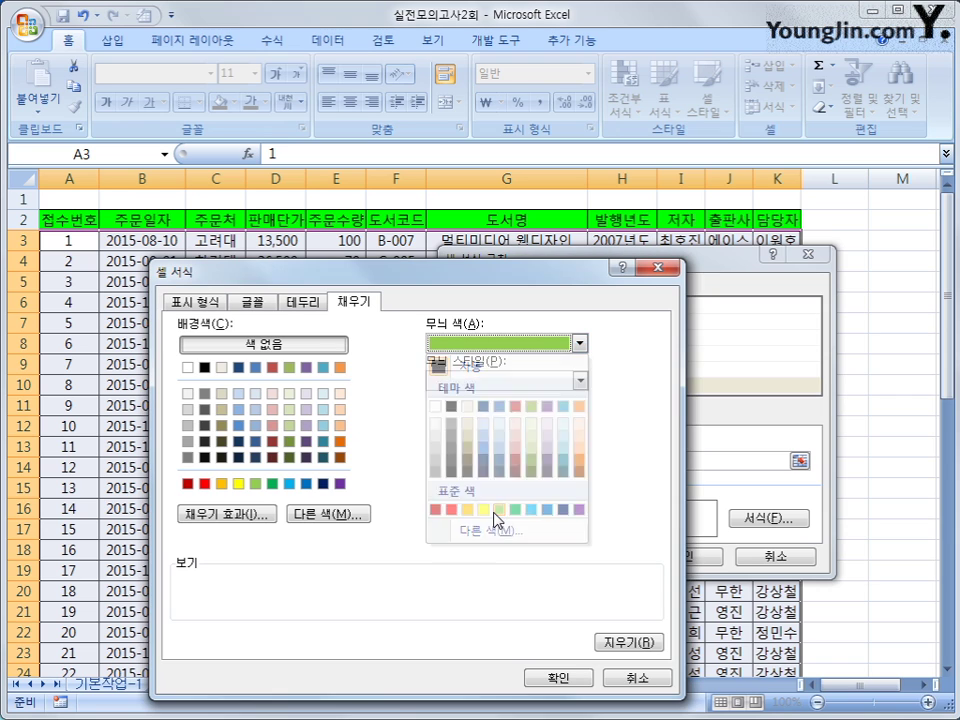
{"action": "left_click", "coordinate": [254, 484]}
- Reset the fill's pattern color to 자동 (automatic) and apply the conditional formatting rule to the list
{"action": "left_click", "coordinate": [579, 343]}
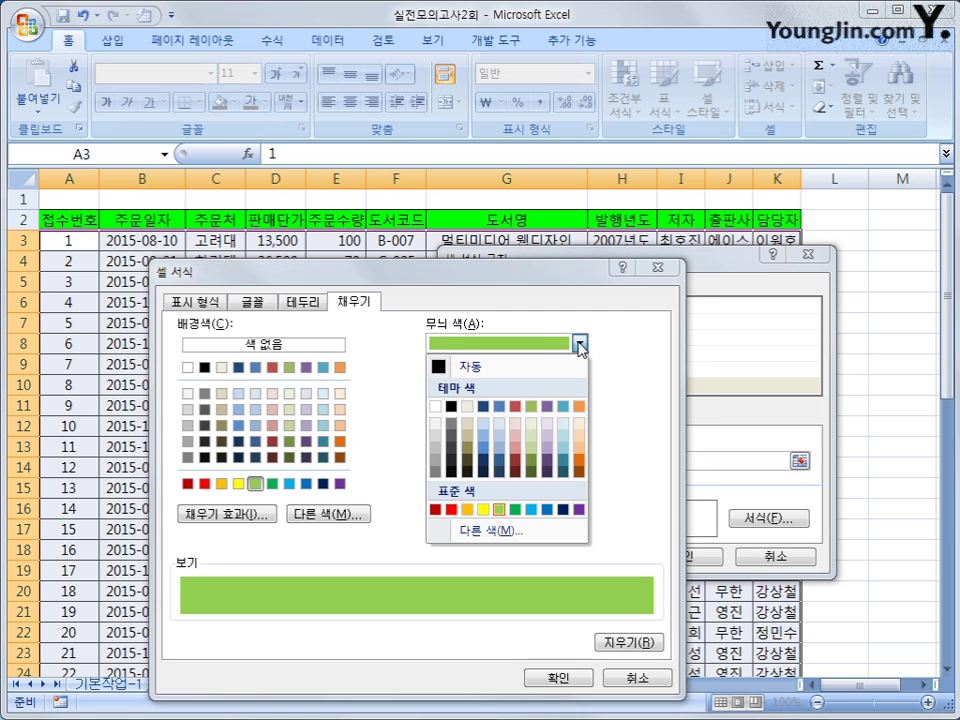
{"action": "left_click", "coordinate": [543, 381]}
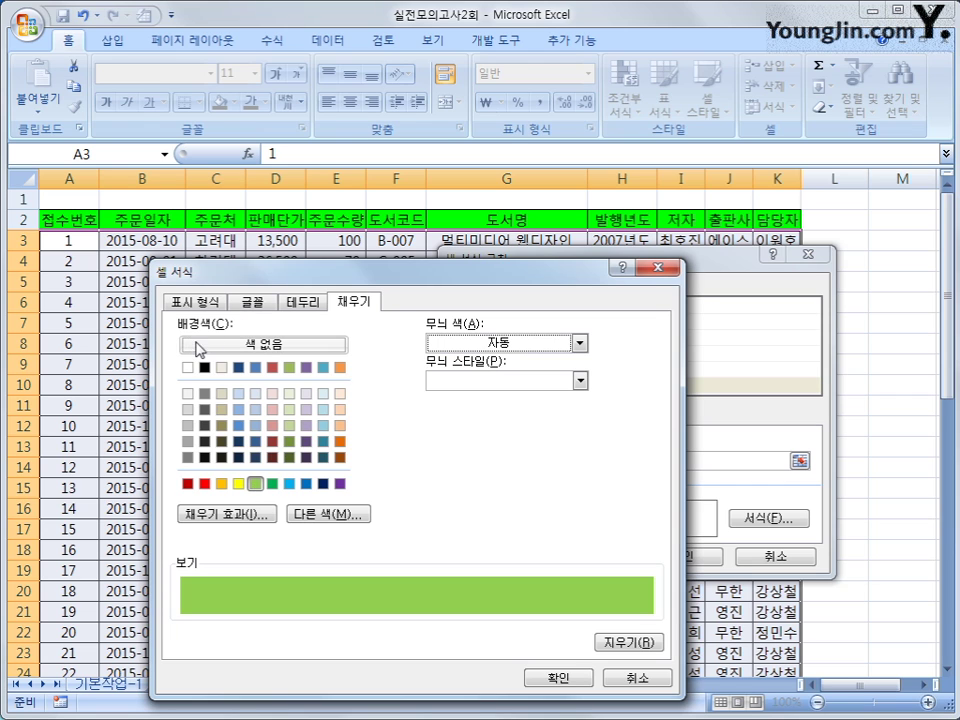
{"action": "left_click", "coordinate": [579, 343]}
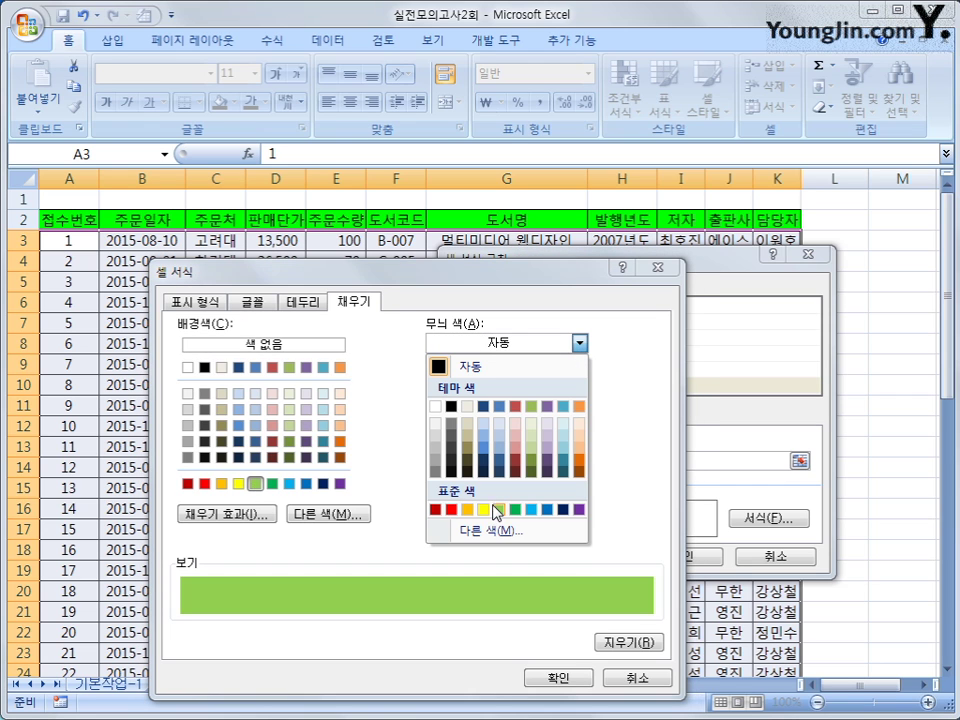
{"action": "left_click", "coordinate": [617, 459]}
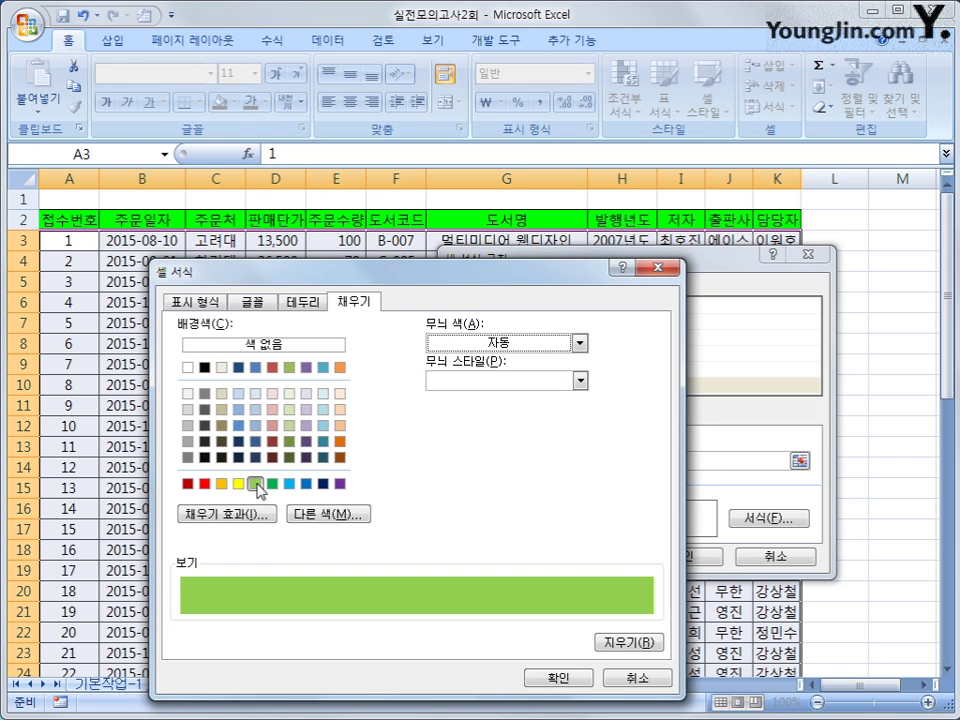
{"action": "left_click", "coordinate": [578, 680]}
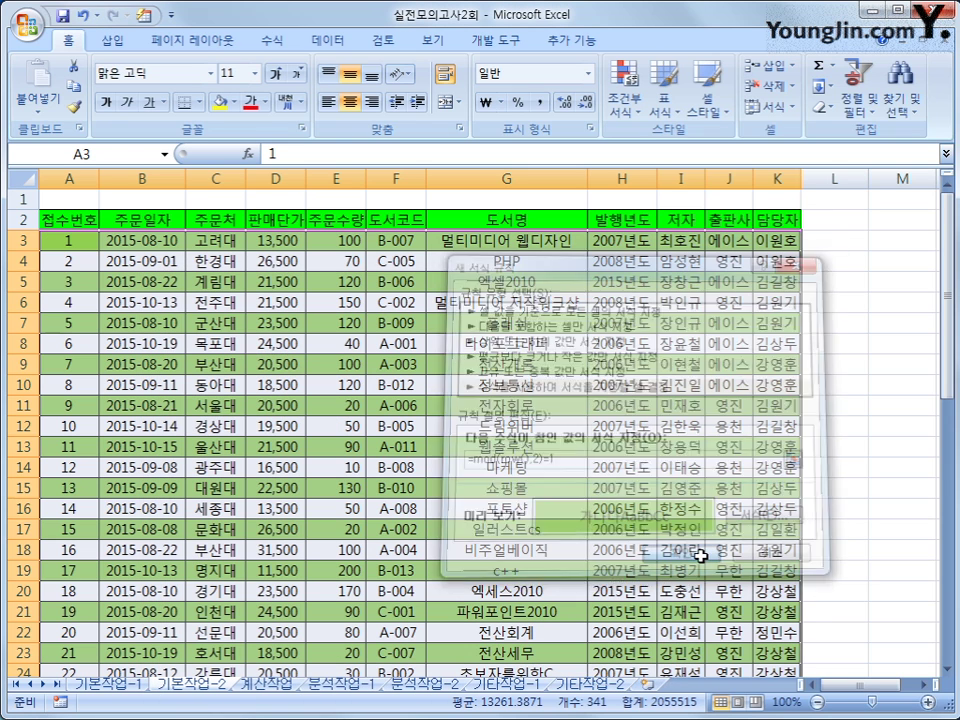
{"action": "left_click", "coordinate": [700, 556]}
- Check the fill applied to the odd-numbered rows 3, 5, 7 and 9 of the list
{"action": "left_click", "coordinate": [80, 242]}
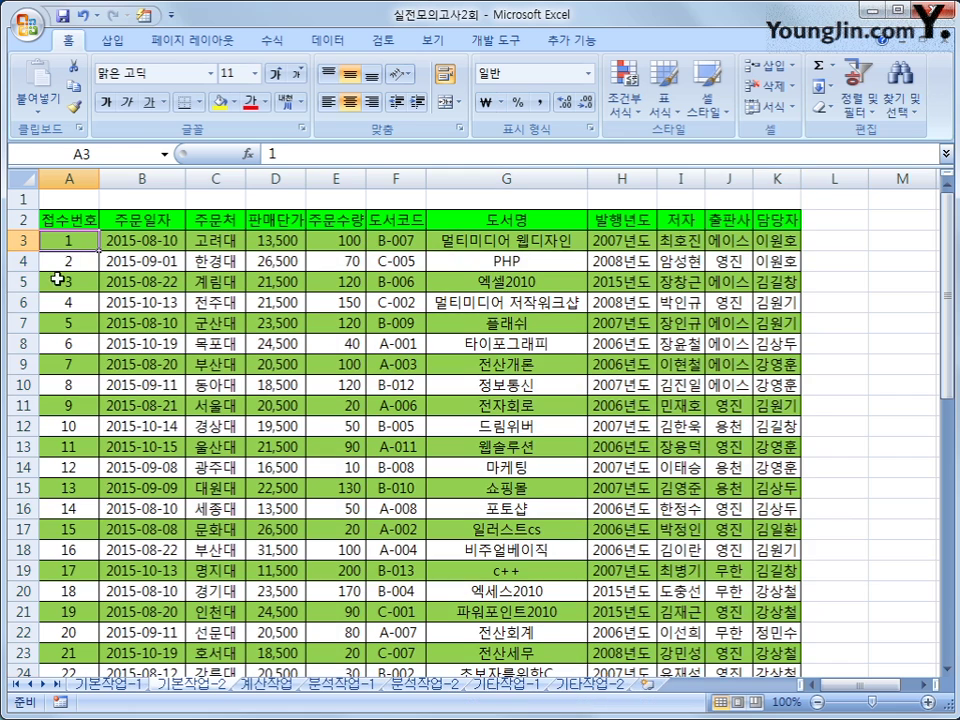
{"action": "left_click", "coordinate": [64, 281]}
{"action": "left_click", "coordinate": [61, 325]}
{"action": "left_click", "coordinate": [60, 363]}
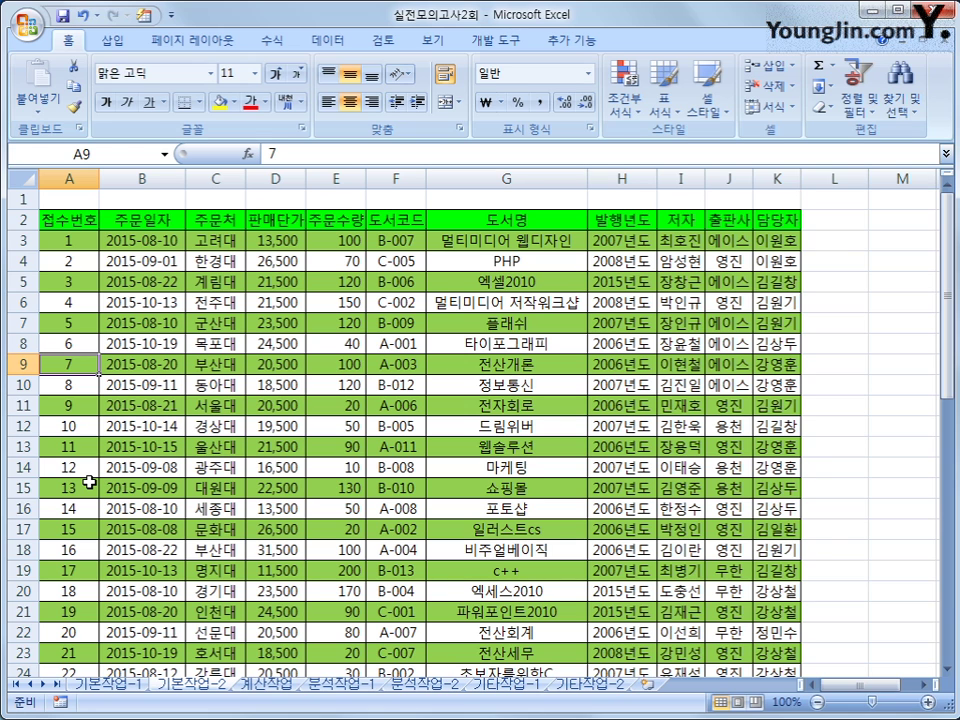
- Open the 계산작업 sheet and compare the 도서코드 values in 표1 with the code and book title table 표5 in A38:F41
{"action": "left_click", "coordinate": [264, 684]}
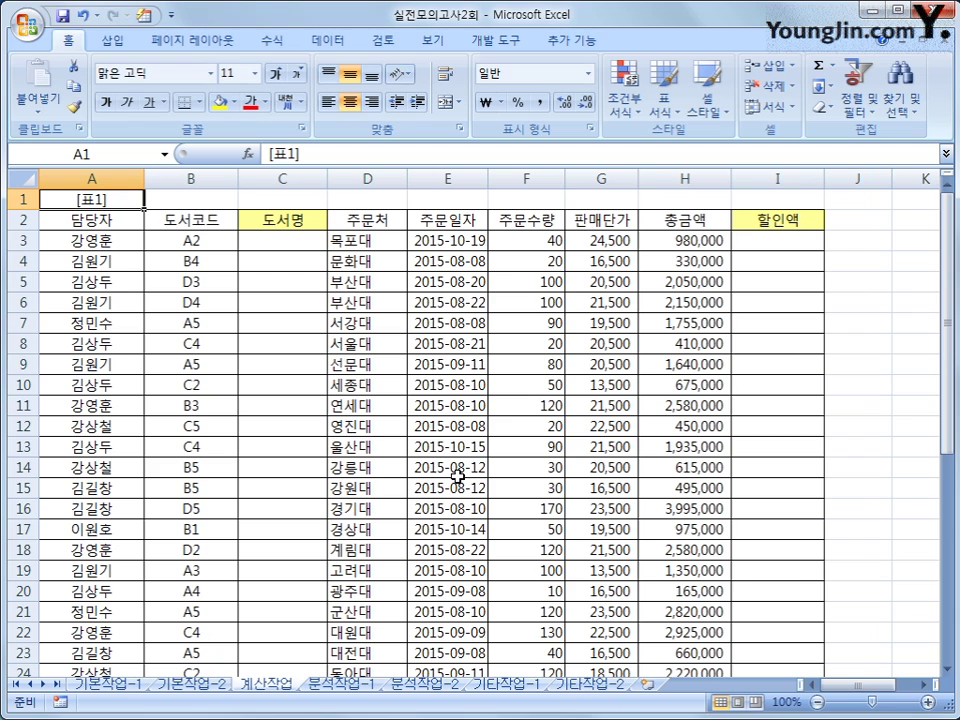
{"action": "left_click", "coordinate": [298, 240]}
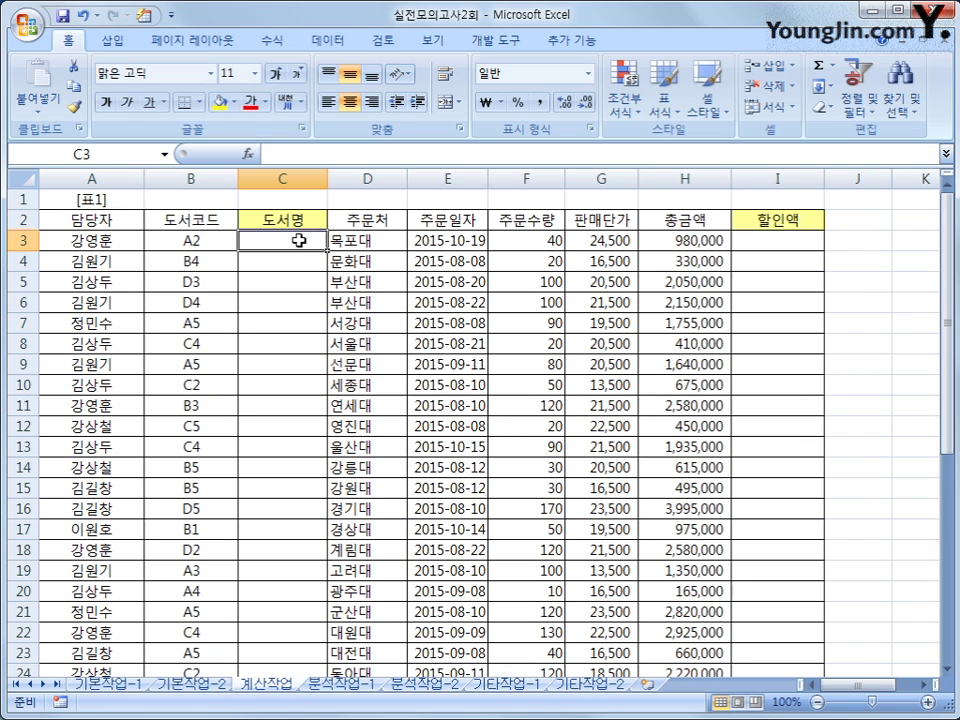
{"action": "left_click", "coordinate": [193, 242]}
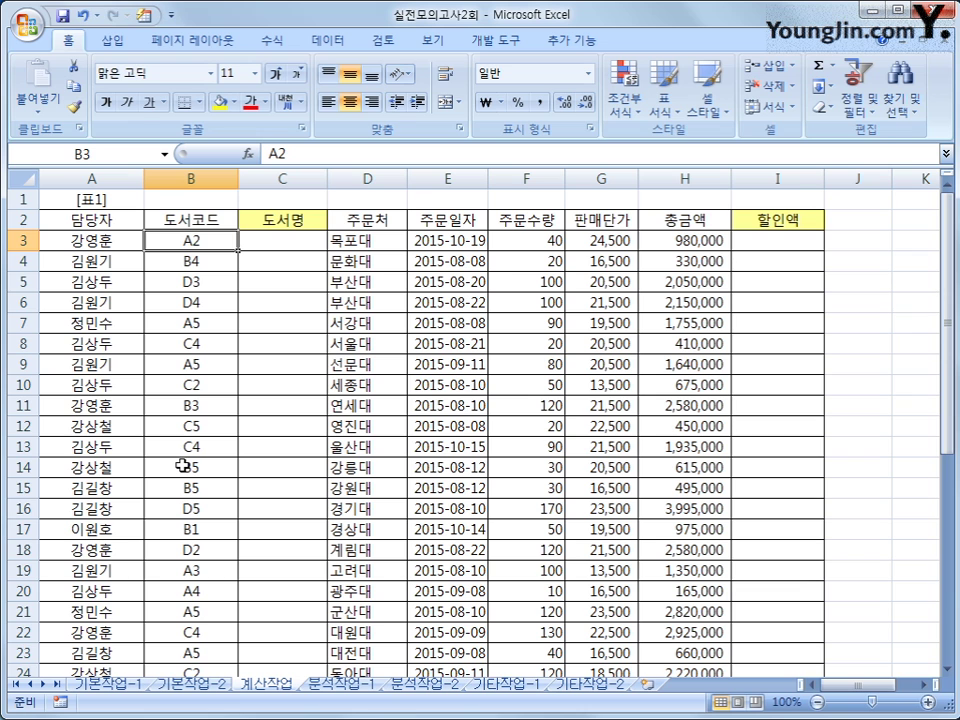
{"action": "scroll", "coordinate": [183, 466], "scroll_direction": "down", "scroll_amount": 7}
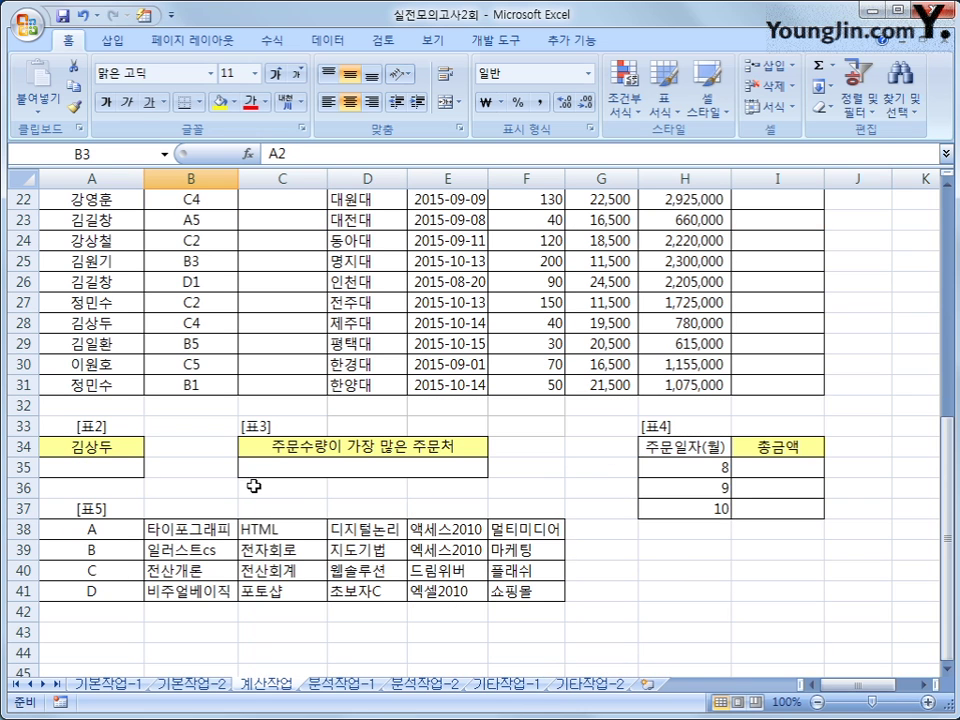
{"action": "left_click_drag", "start_coordinate": [116, 528], "coordinate": [521, 598]}
{"action": "left_click", "coordinate": [167, 388]}
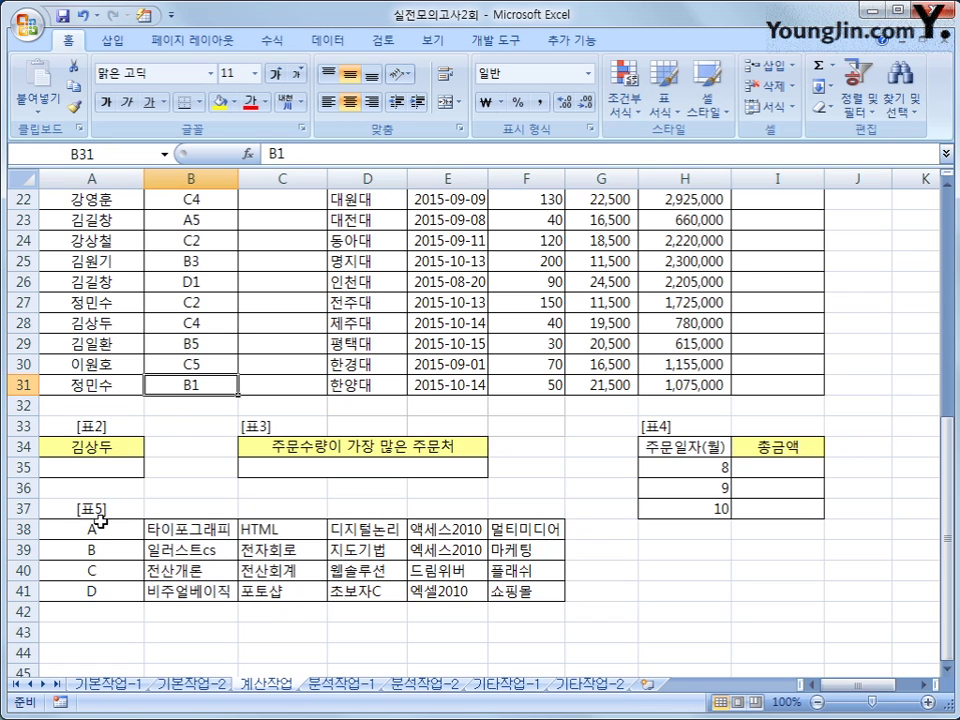
{"action": "left_click_drag", "start_coordinate": [96, 524], "coordinate": [103, 585]}
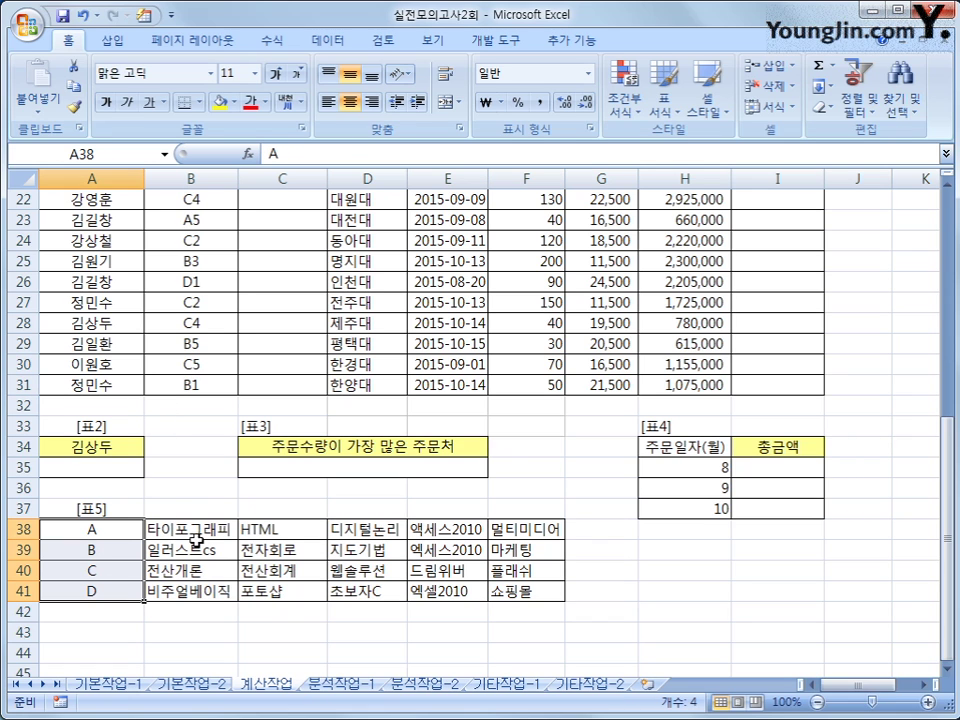
{"action": "left_click", "coordinate": [300, 529]}
{"action": "left_click", "coordinate": [360, 529]}
{"action": "left_click", "coordinate": [525, 549]}
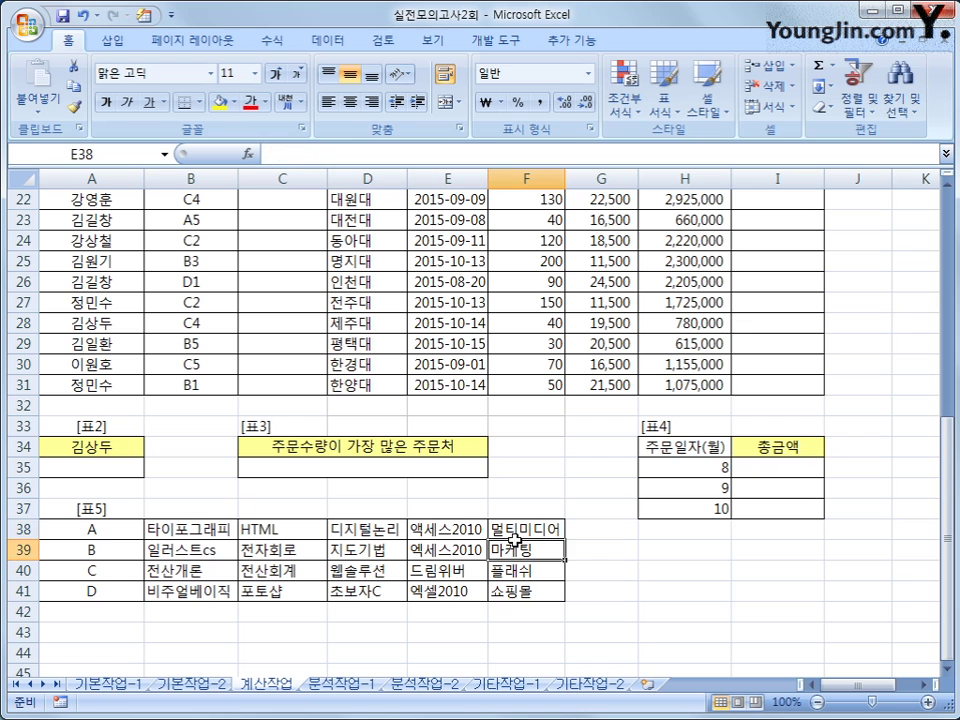
{"action": "left_click", "coordinate": [515, 532]}
{"action": "scroll", "coordinate": [497, 549], "scroll_direction": "up", "scroll_amount": 7}
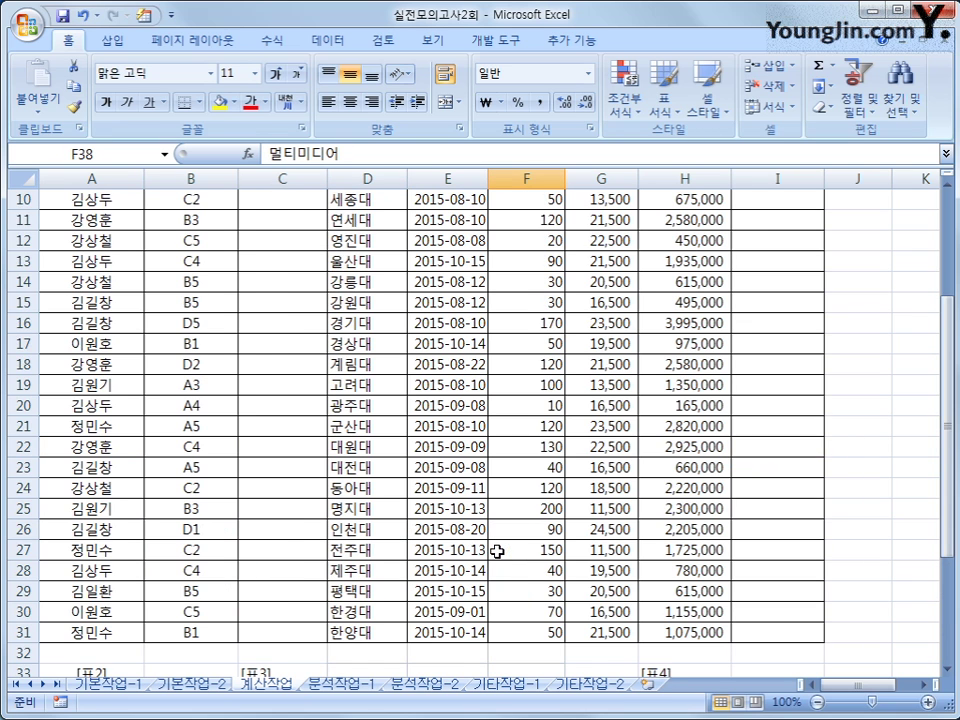
- Start an INDEX formula in cell C3 of the 도서명 column with the absolute range $B$38:$F$41 as its array
{"action": "left_click", "coordinate": [259, 247]}
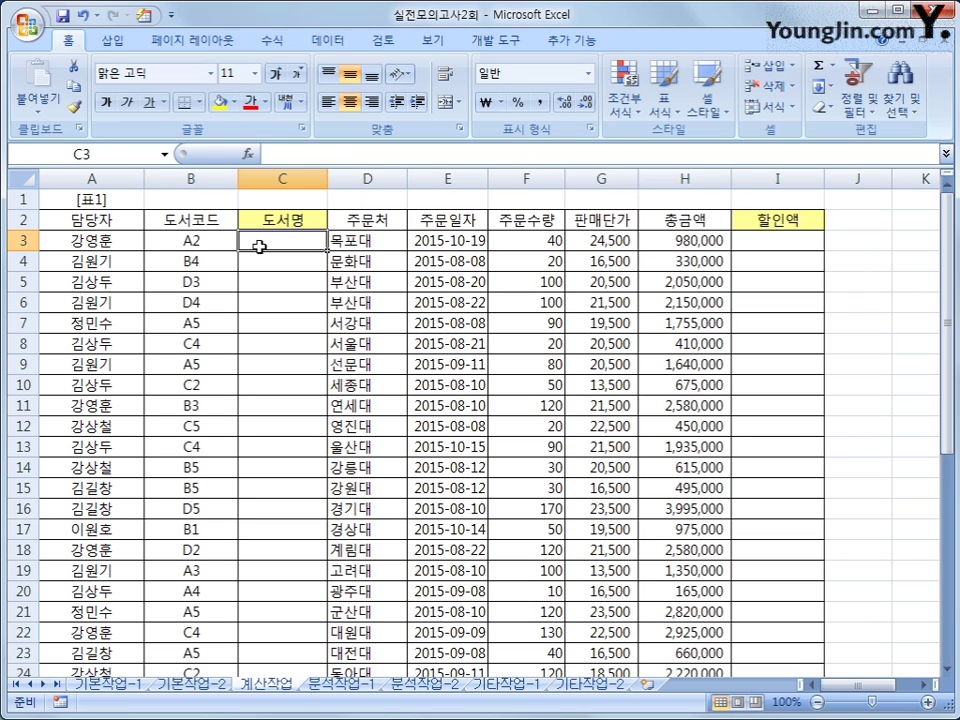
{"action": "type", "text": "=in"}
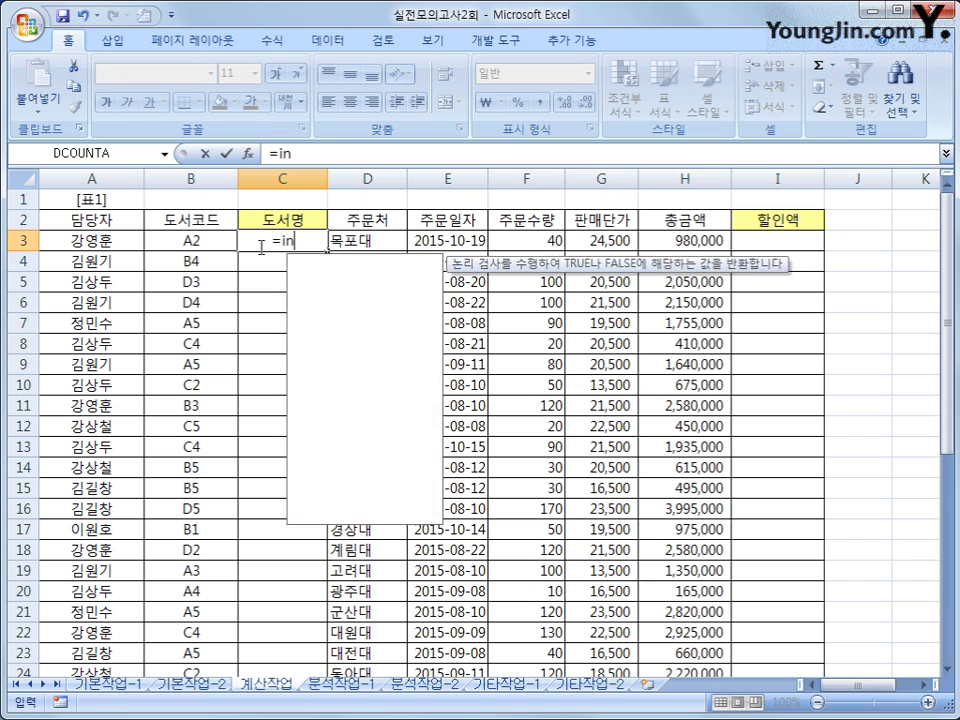
{"action": "type", "text": "dex"}
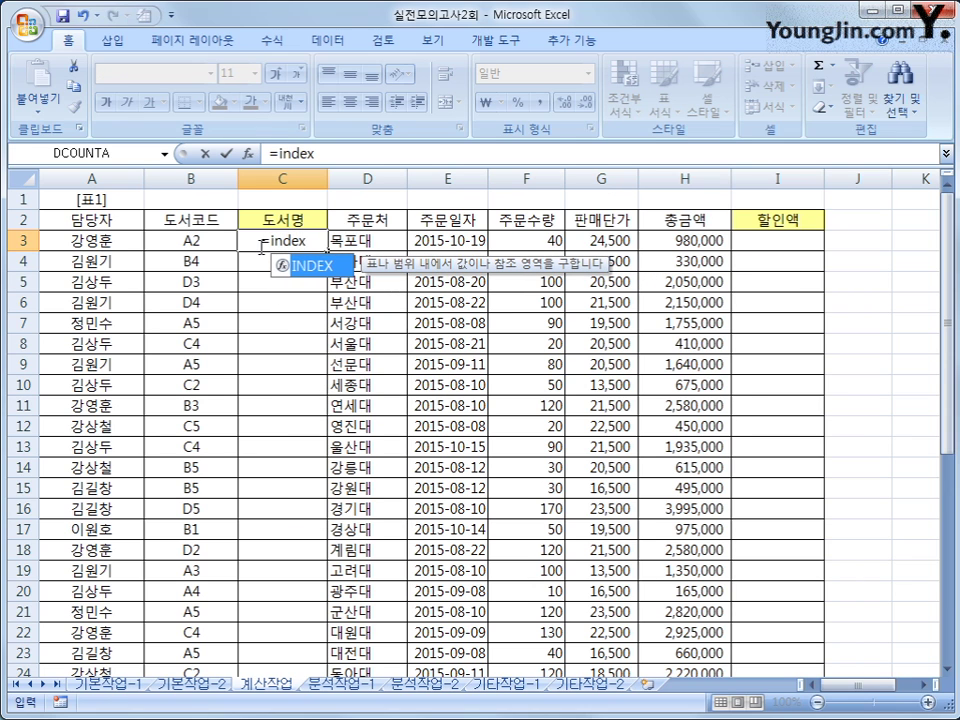
{"action": "key", "text": "Tab"}
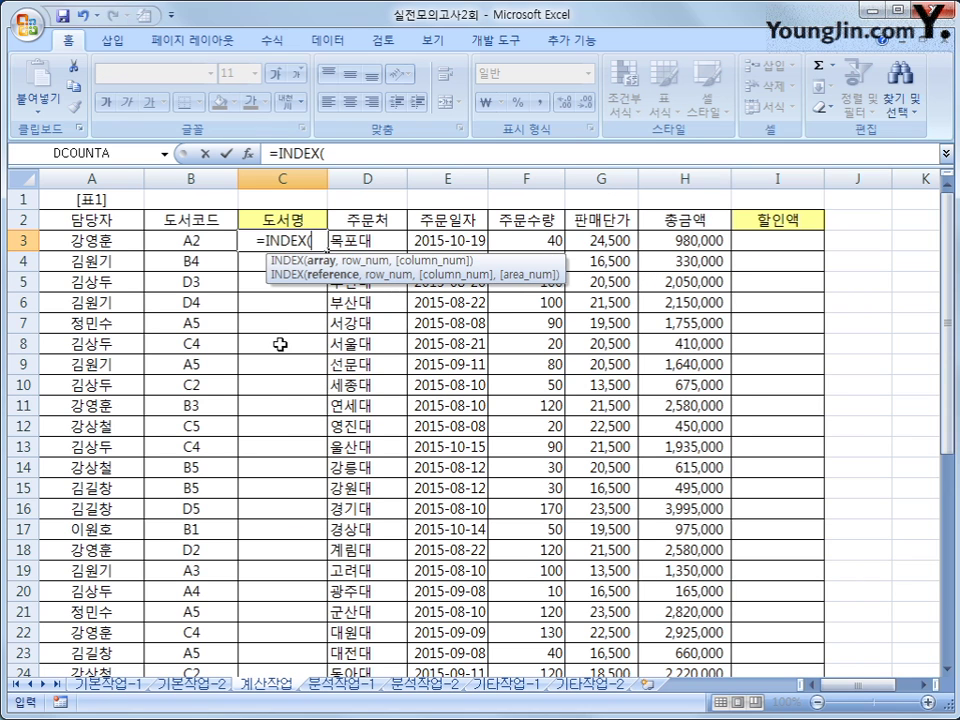
{"action": "scroll", "coordinate": [280, 360], "scroll_direction": "down", "scroll_amount": 7}
{"action": "left_click", "coordinate": [213, 531]}
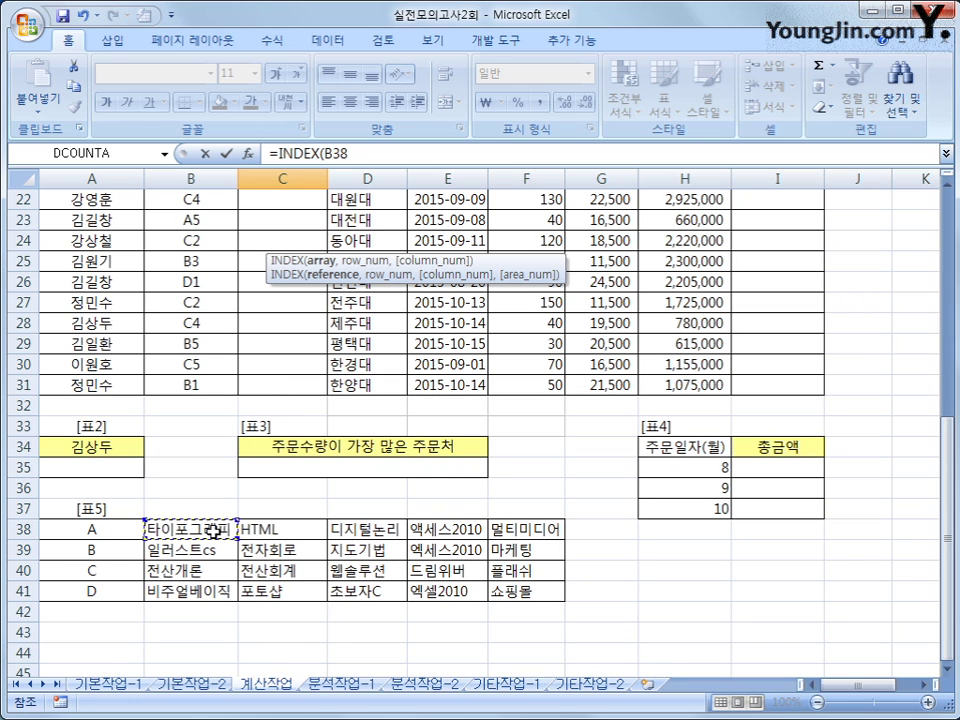
{"action": "left_click_drag", "start_coordinate": [213, 531], "coordinate": [506, 594]}
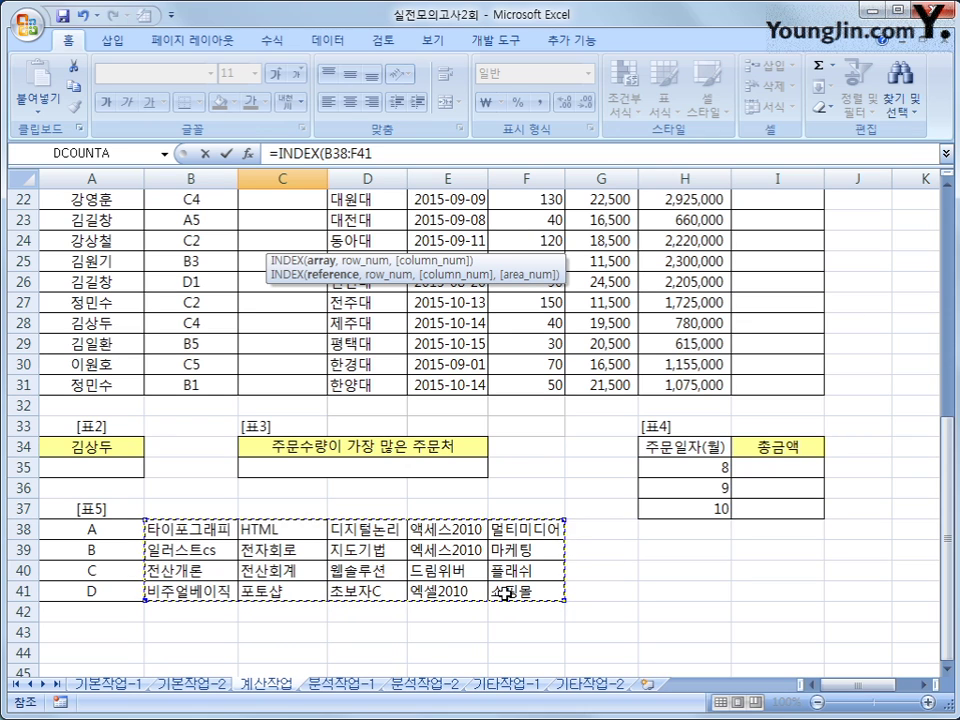
{"action": "key", "text": "F4"}
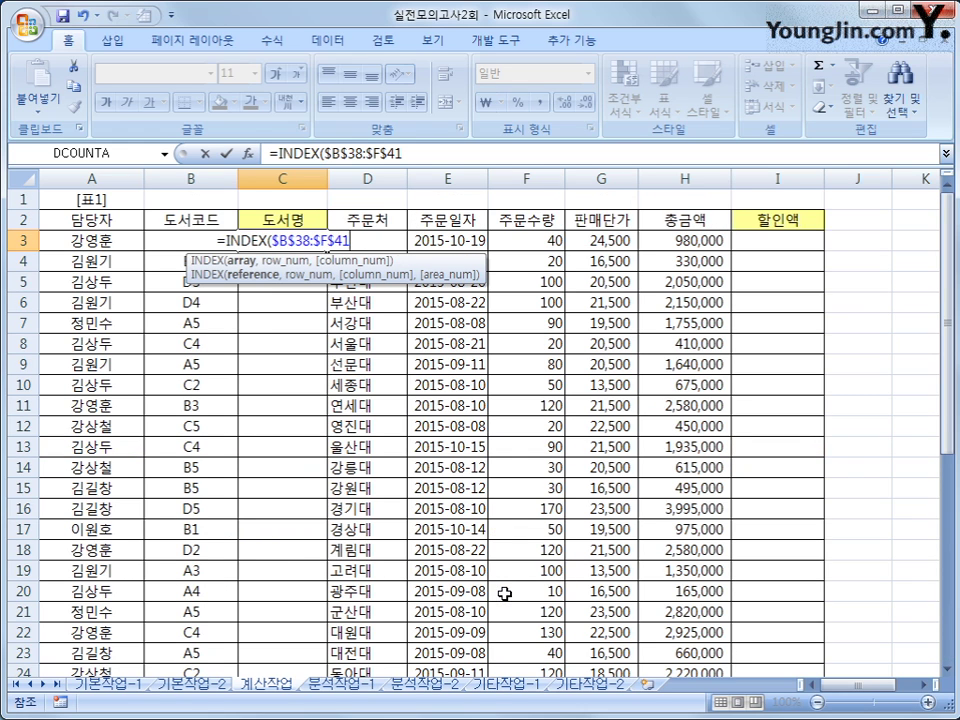
{"action": "type", "text": ","}
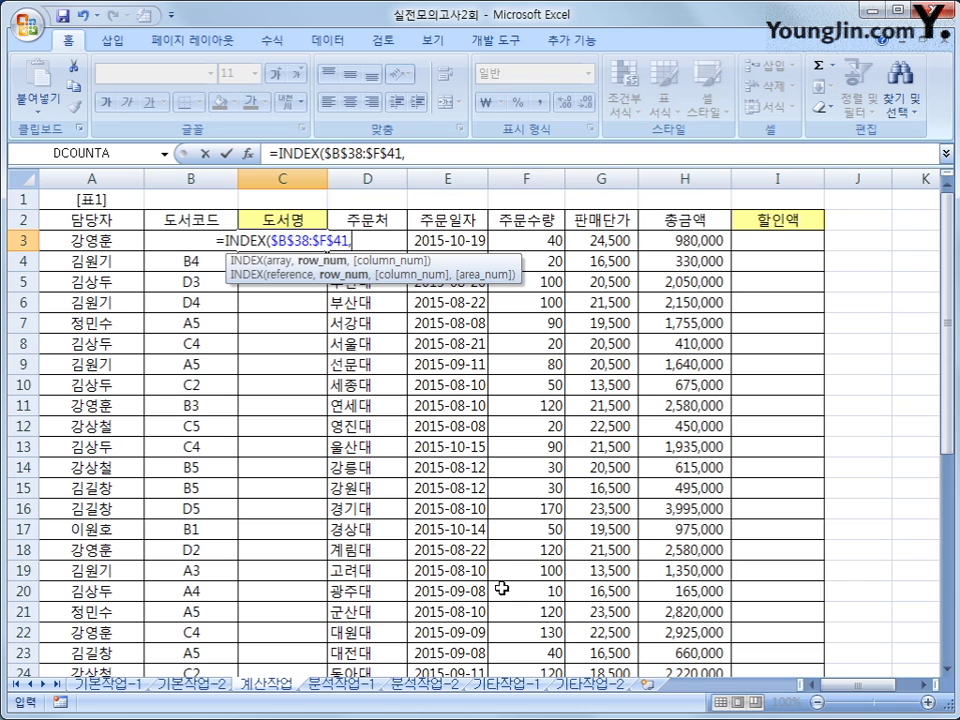
- For the row number of the INDEX formula, begin a MATCH function with LEFT(B3,1) as the lookup value
{"action": "scroll", "coordinate": [503, 590], "scroll_direction": "down", "scroll_amount": 7}
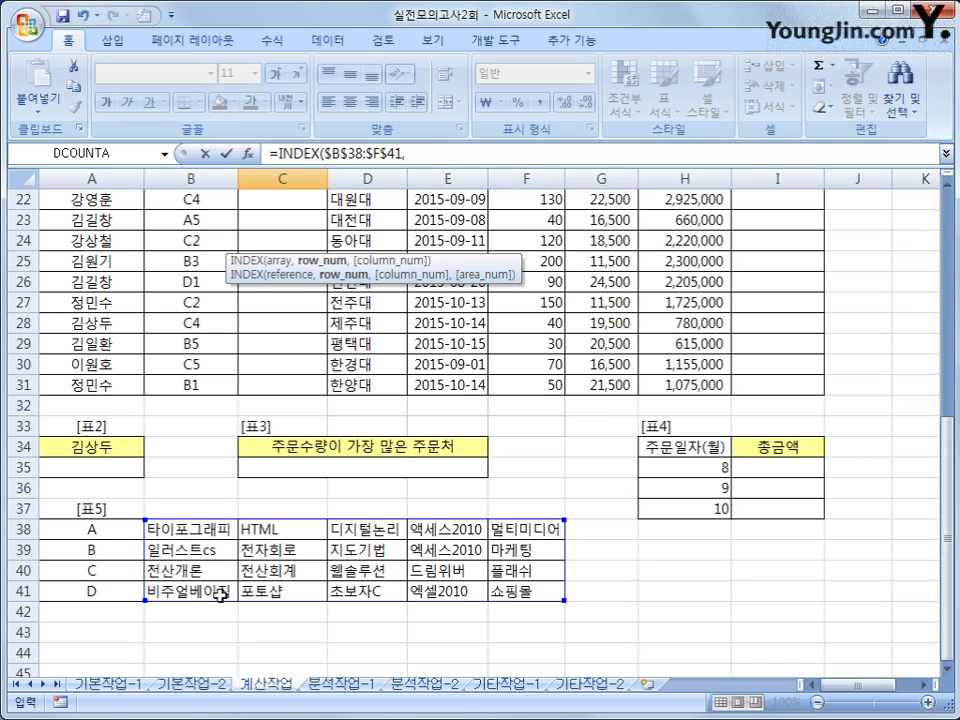
{"action": "scroll", "coordinate": [219, 594], "scroll_direction": "up", "scroll_amount": 7}
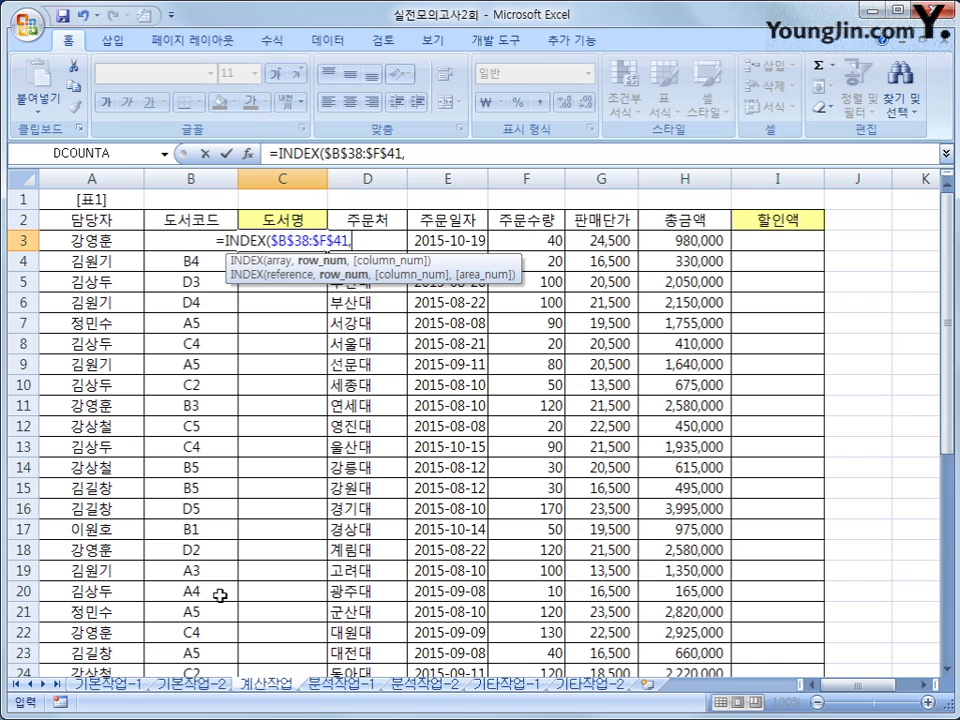
{"action": "type", "text": "math"}
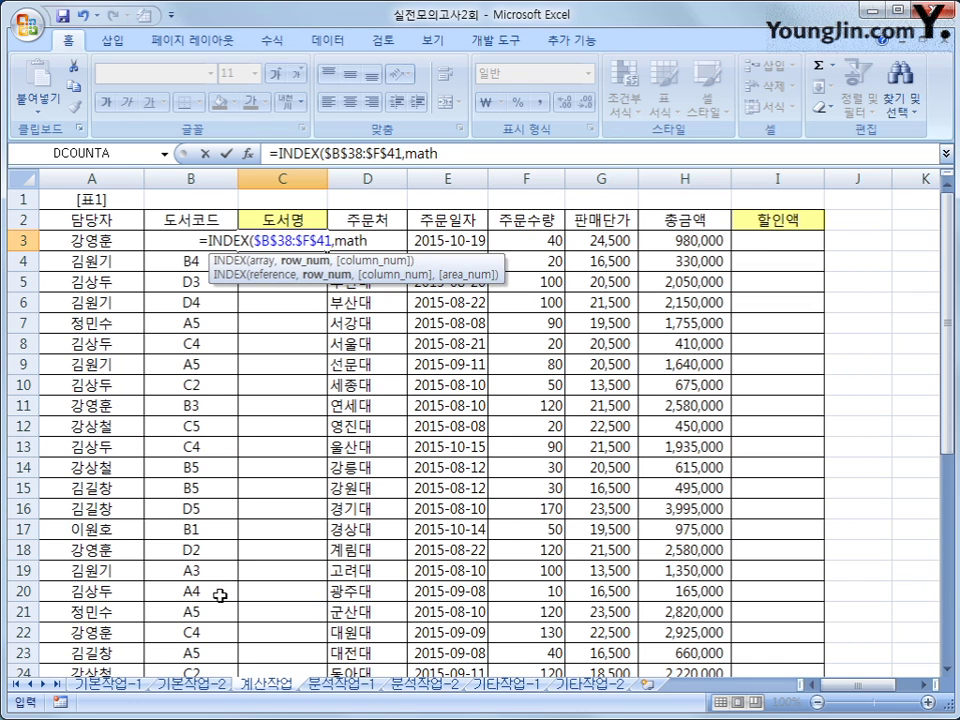
{"action": "key", "text": "BackSpace"}
{"action": "type", "text": "ch("}
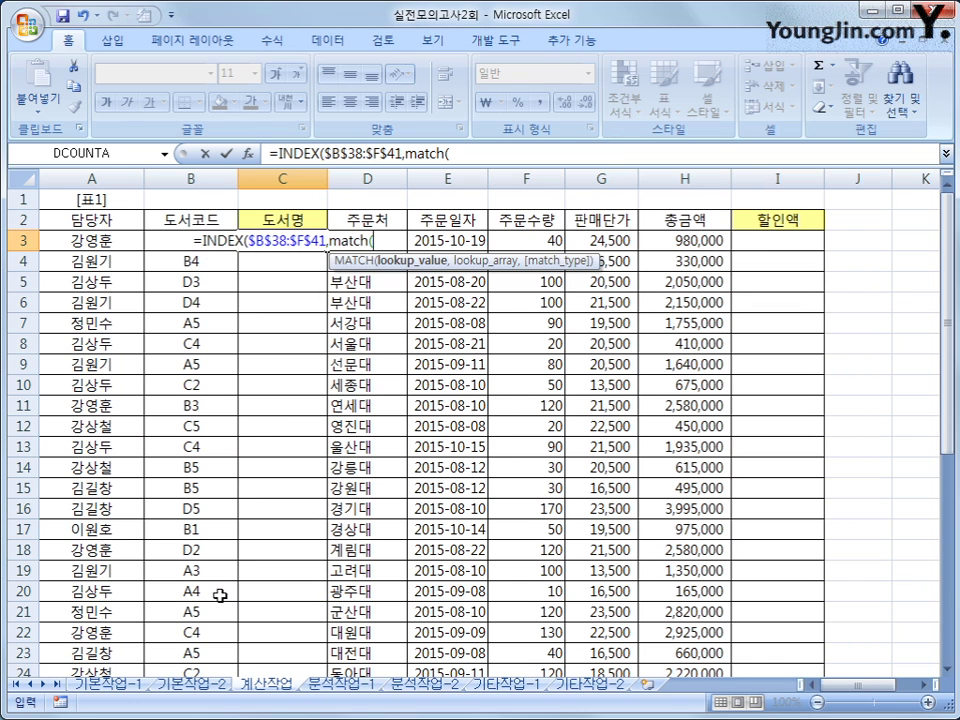
{"action": "type", "text": "left("}
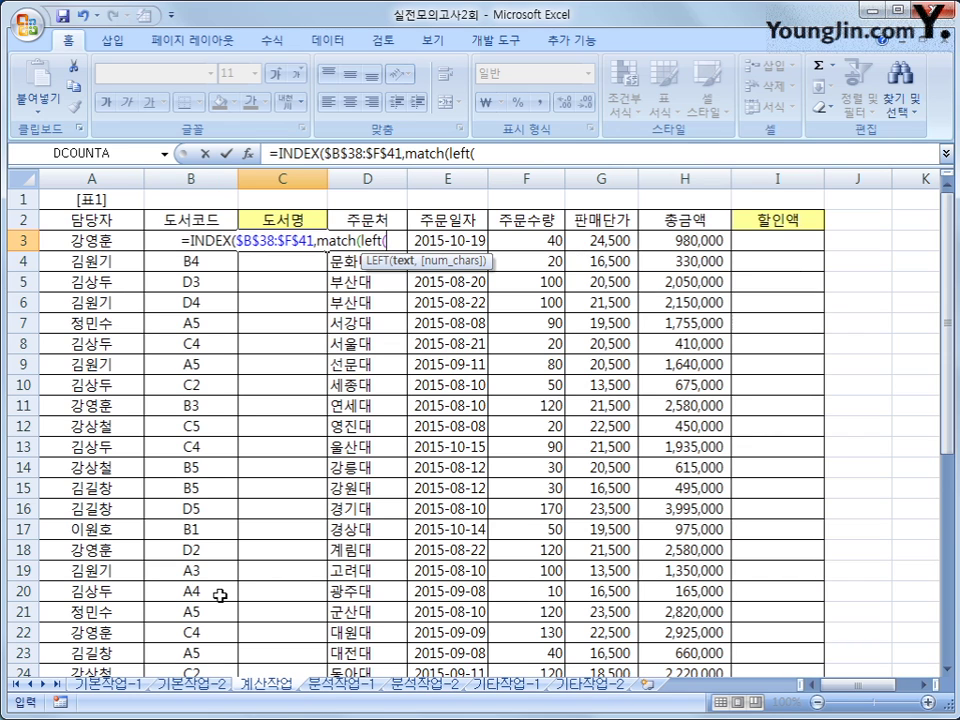
{"action": "key", "text": "Left"}
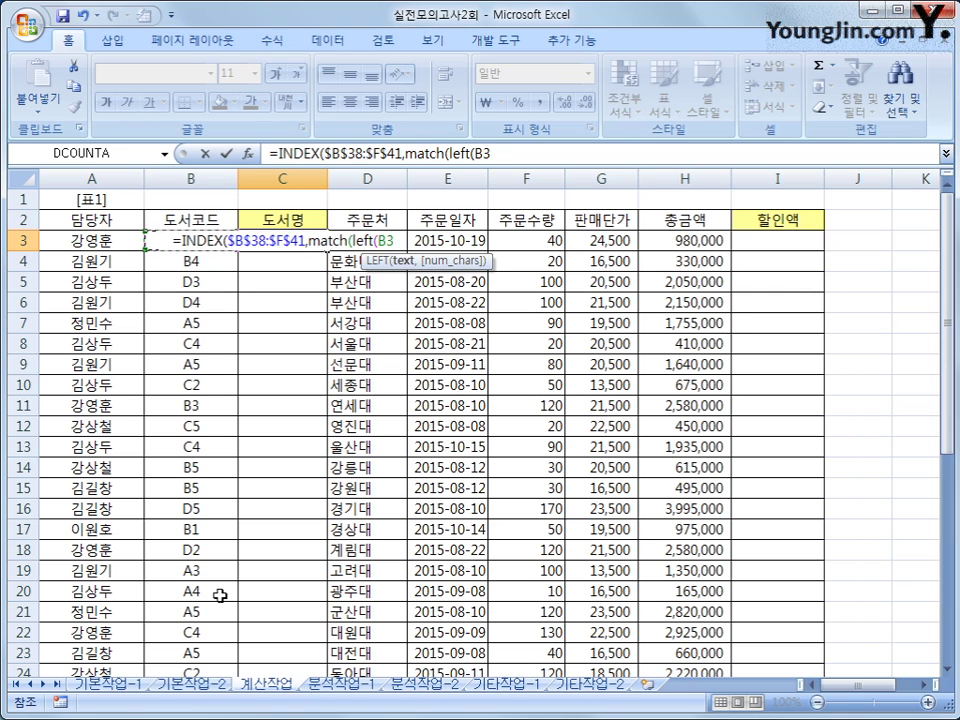
{"action": "type", "text": ",1"}
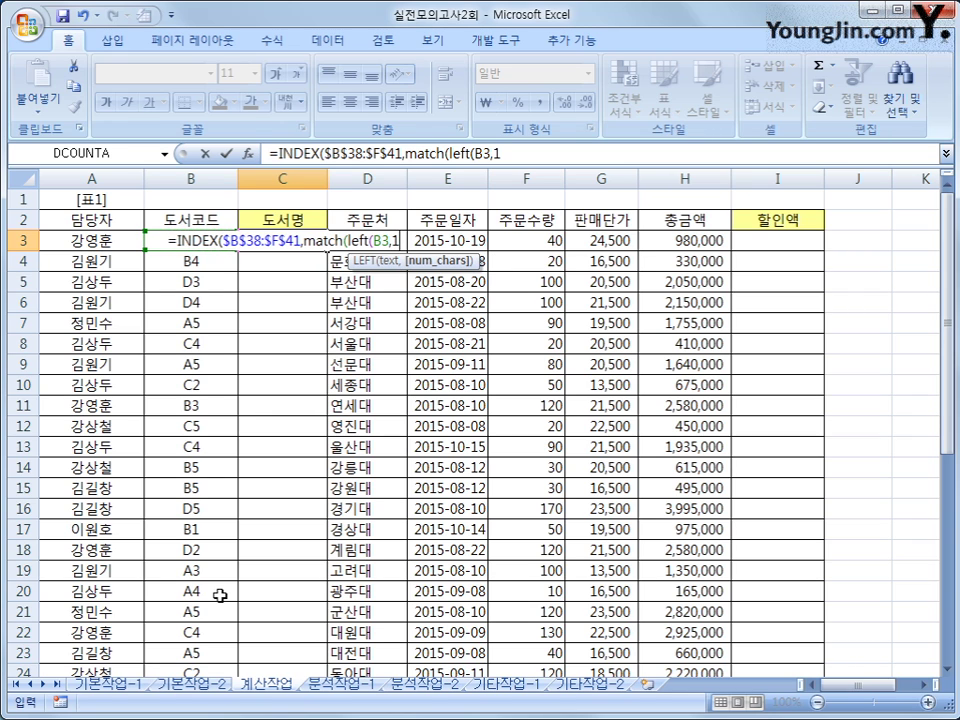
{"action": "type", "text": "),"}
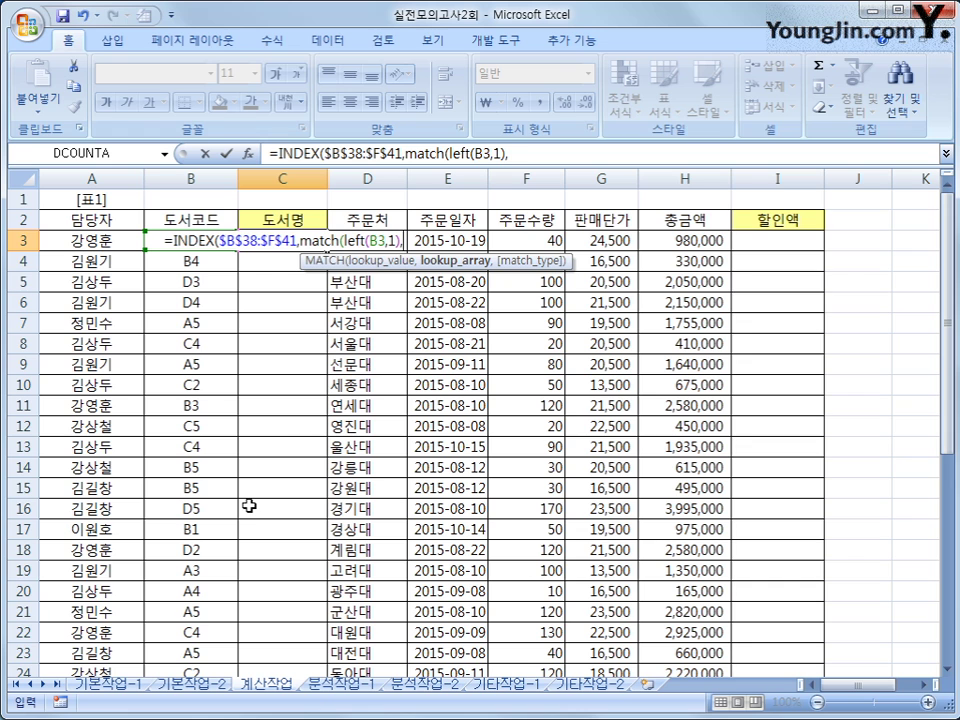
- Complete the MATCH function with the absolute lookup range $A$38:$A$41 and match type 0 for an exact match
{"action": "scroll", "coordinate": [249, 506], "scroll_direction": "down", "scroll_amount": 2}
{"action": "scroll", "coordinate": [249, 506], "scroll_direction": "down", "scroll_amount": 4}
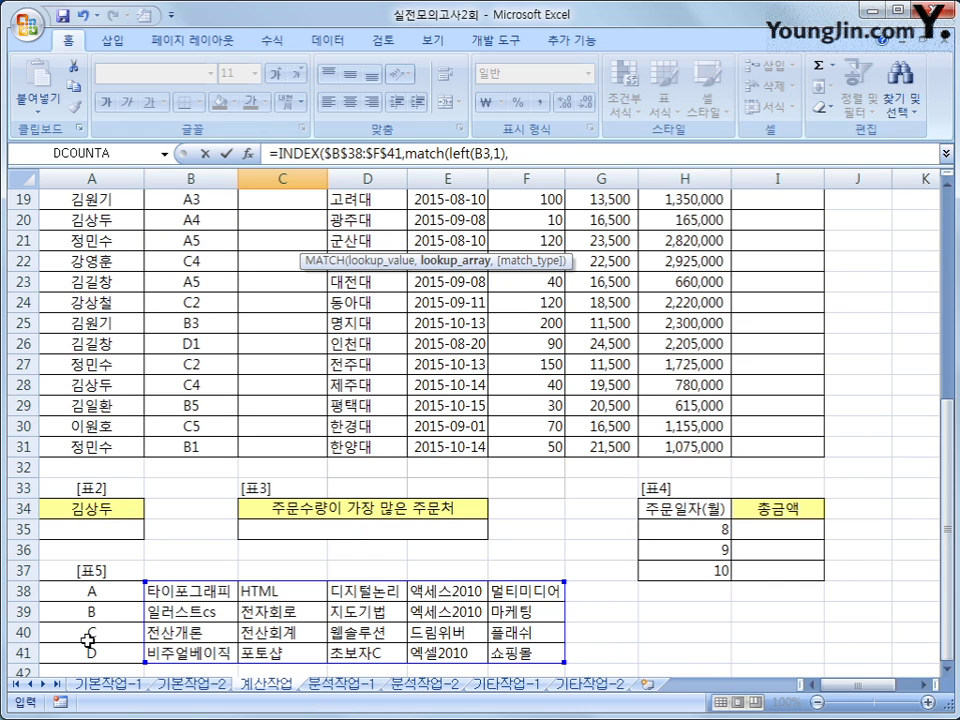
{"action": "left_click_drag", "start_coordinate": [88, 590], "coordinate": [88, 651]}
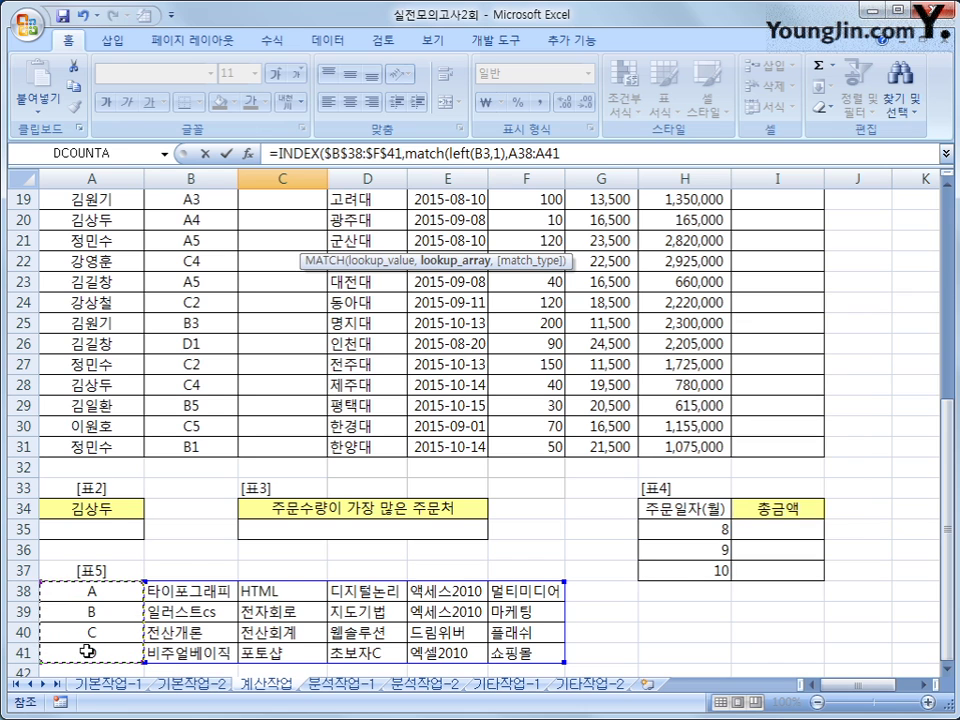
{"action": "key", "text": "F4"}
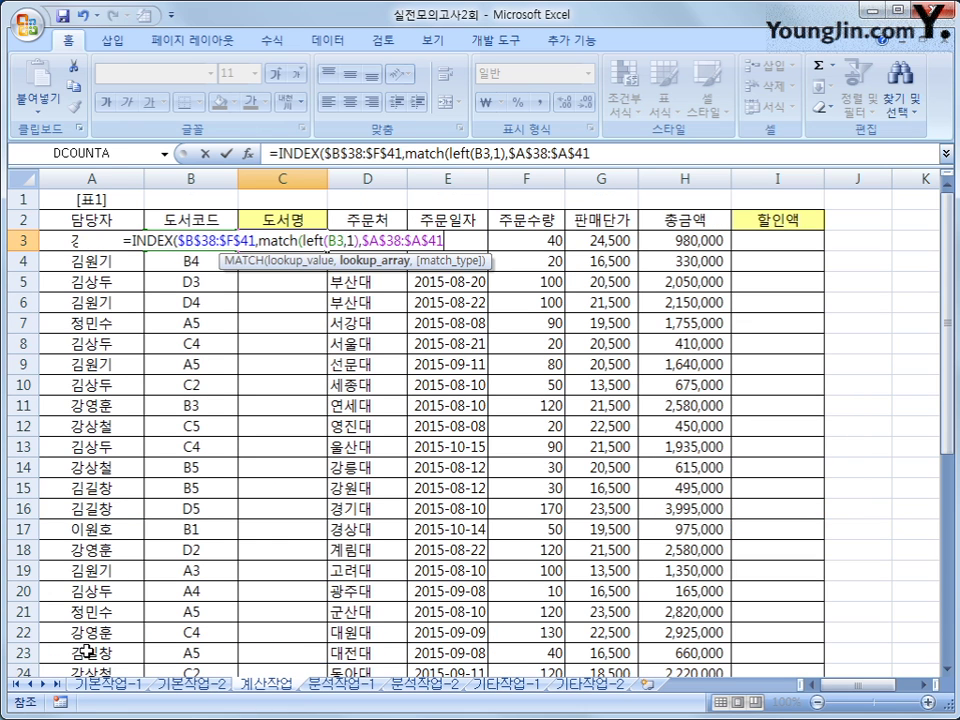
{"action": "type", "text": ","}
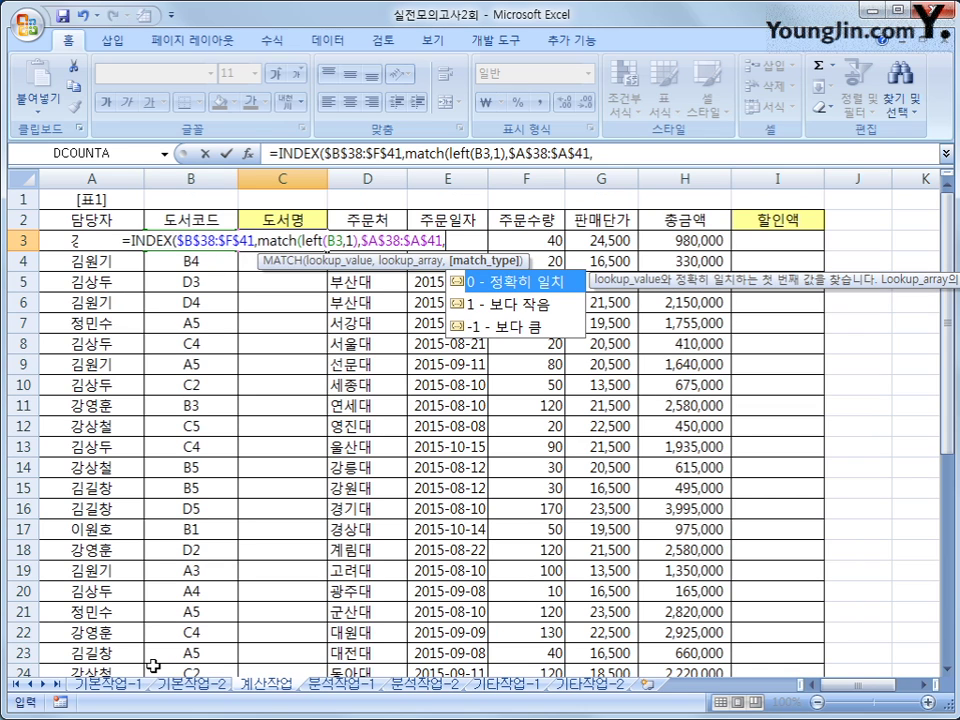
{"action": "type", "text": "0"}
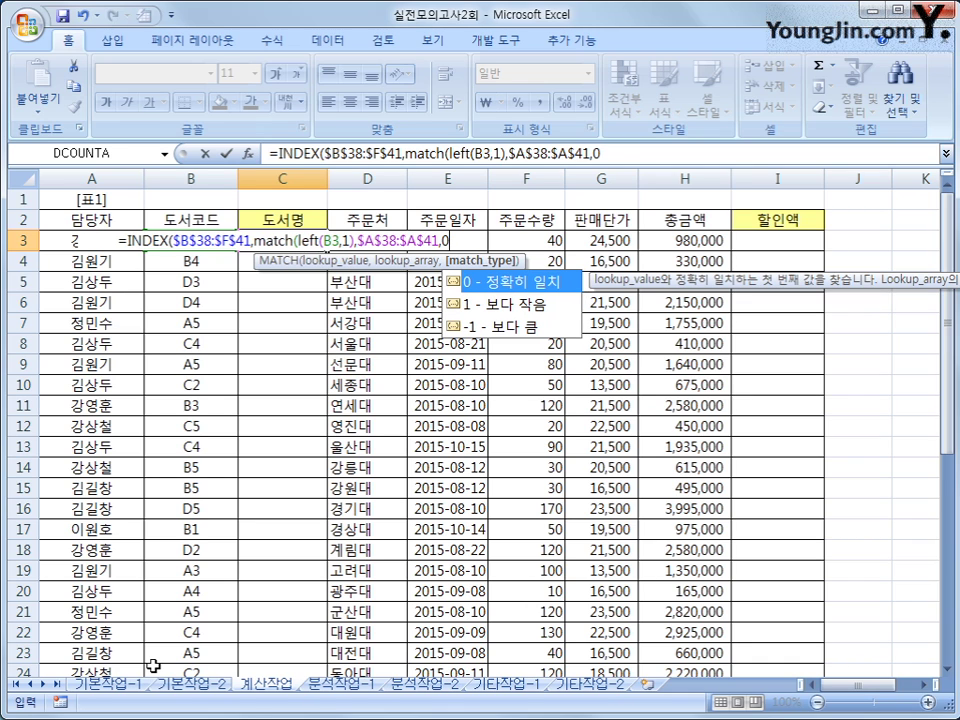
{"action": "type", "text": ")"}
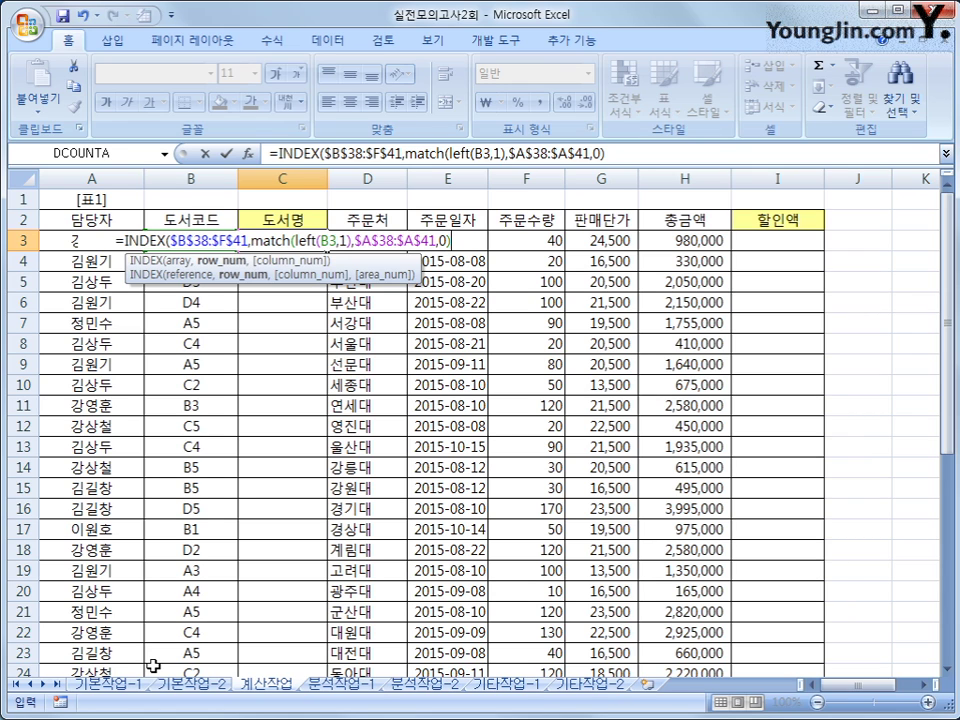
- Add RIGHT(B3,1) as the column number and enter the completed INDEX formula in C3
{"action": "type", "text": ","}
{"action": "type", "text": "ri"}
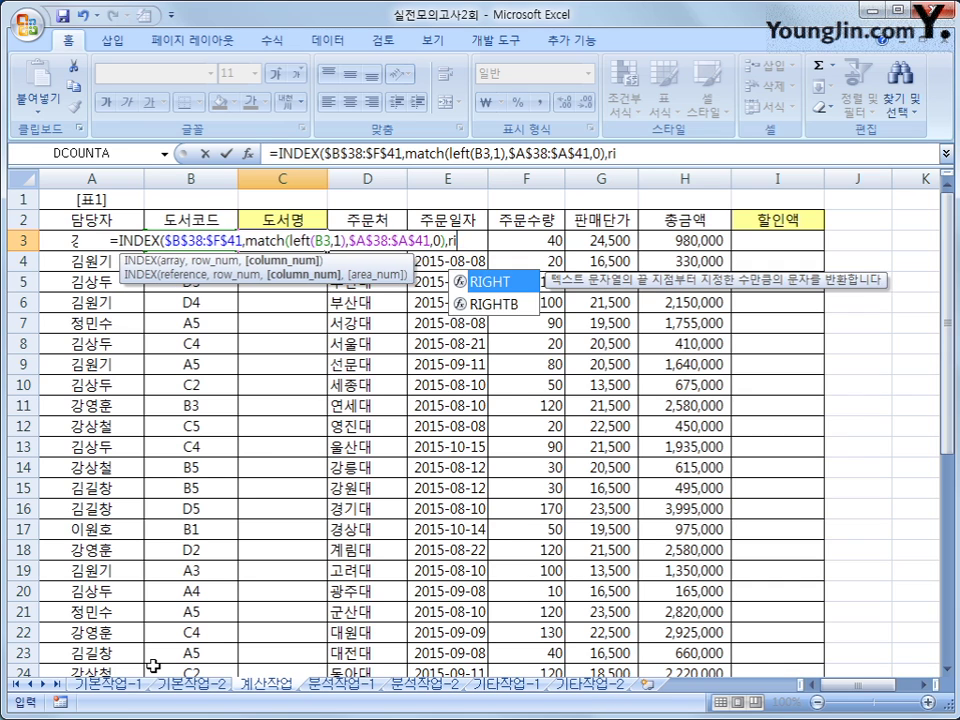
{"action": "type", "text": "ght(B3"}
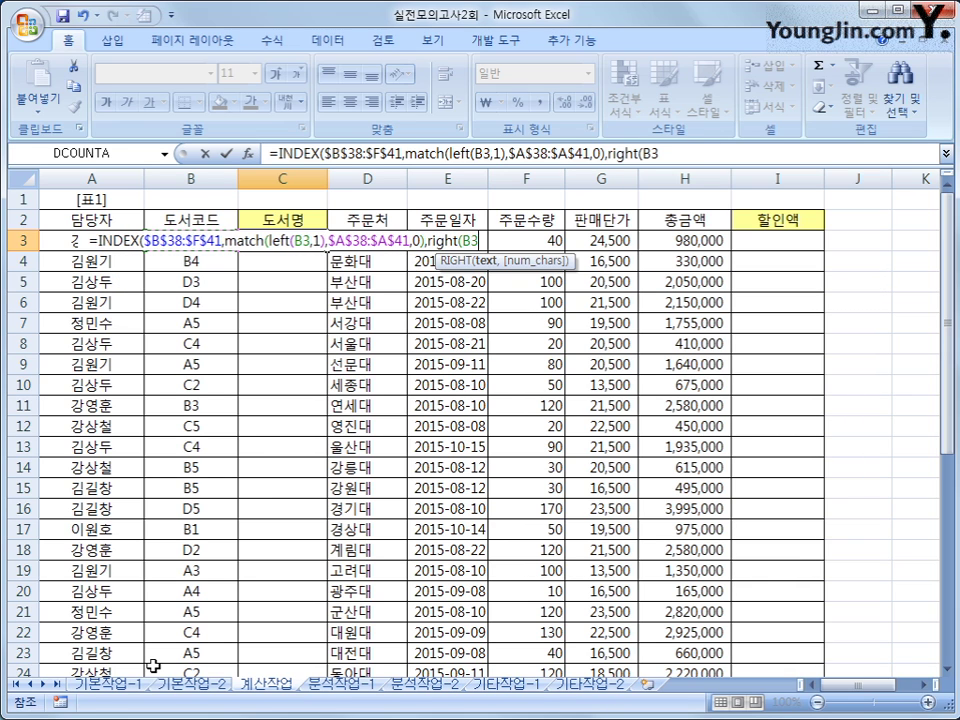
{"action": "type", "text": ",1)"}
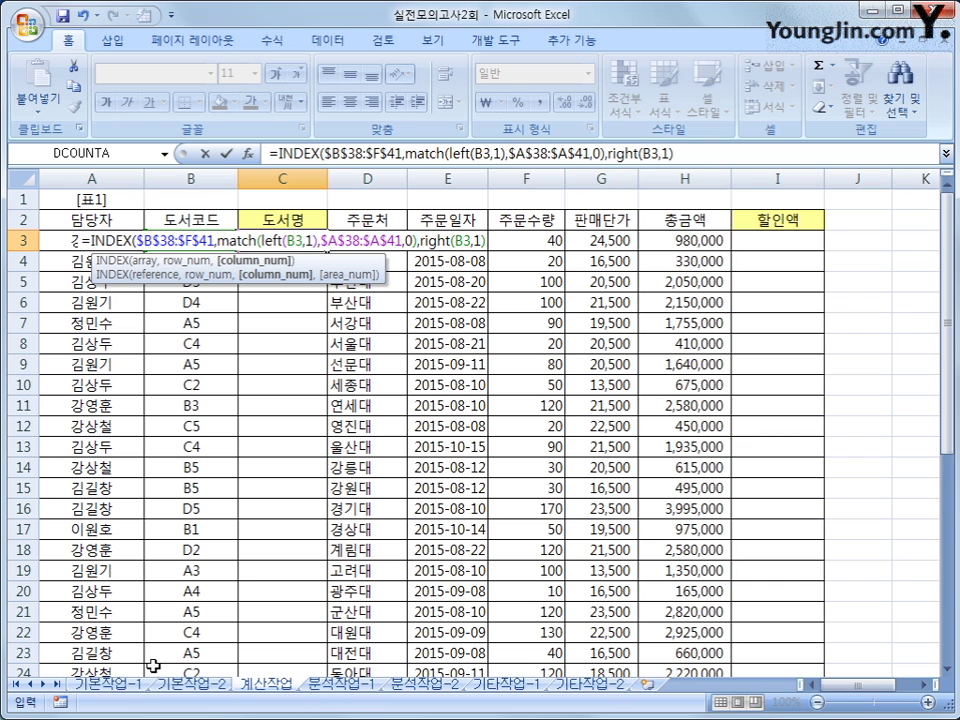
{"action": "type", "text": ")"}
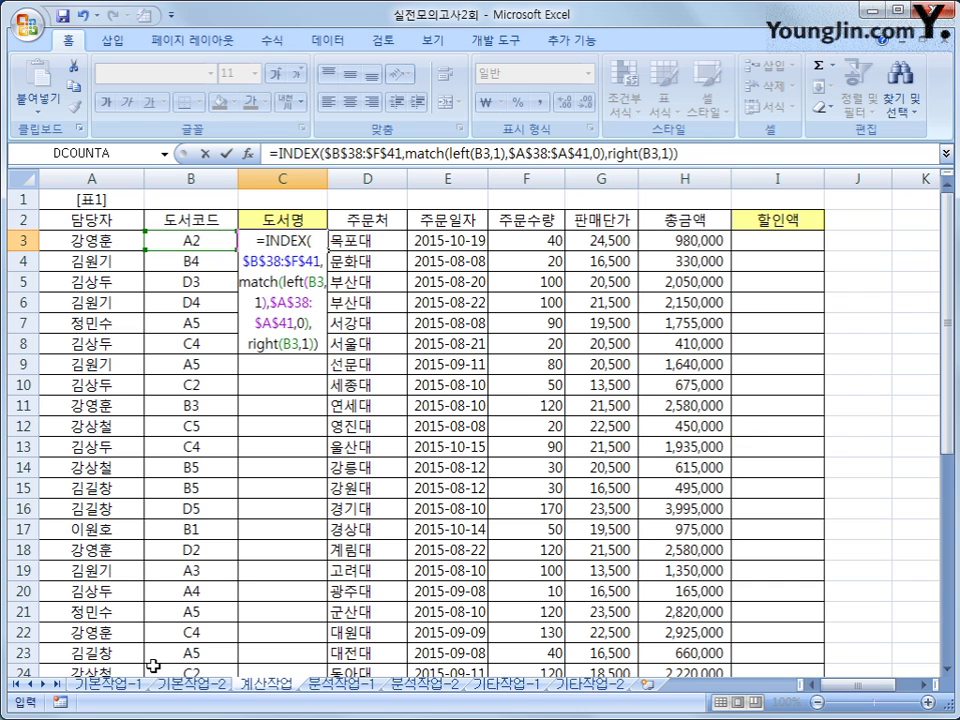
{"action": "key", "text": "Return"}
- Fill the C3 formula down the whole 도서명 column to row 31
{"action": "key", "text": "Up"}
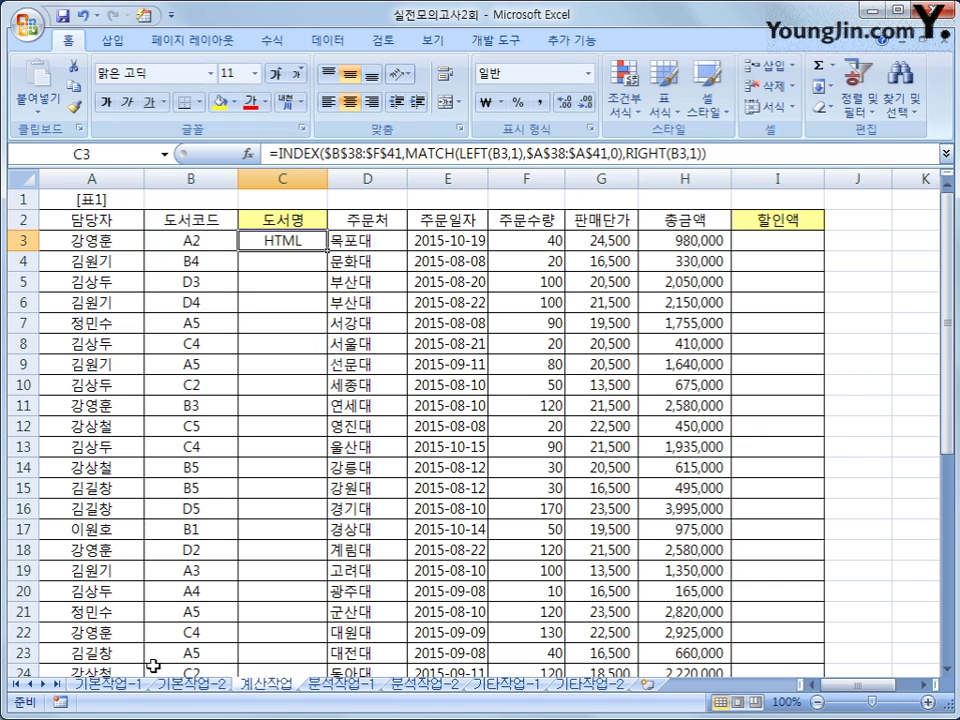
{"action": "left_click_drag", "start_coordinate": [327, 251], "coordinate": [328, 252]}
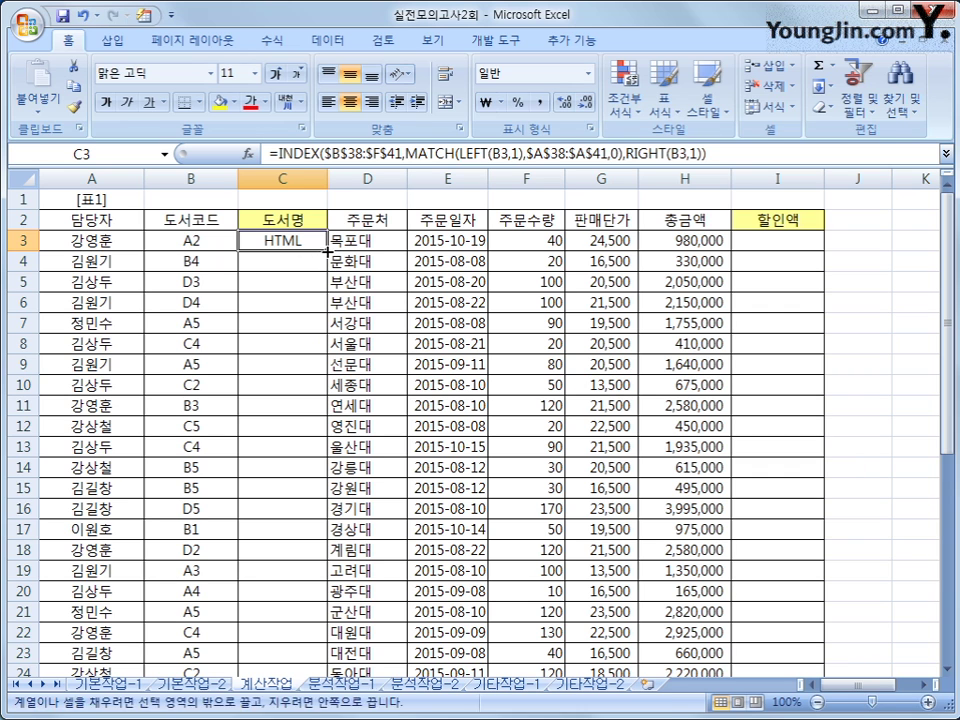
{"action": "double_click", "coordinate": [327, 251]}
{"action": "left_click", "coordinate": [261, 240]}
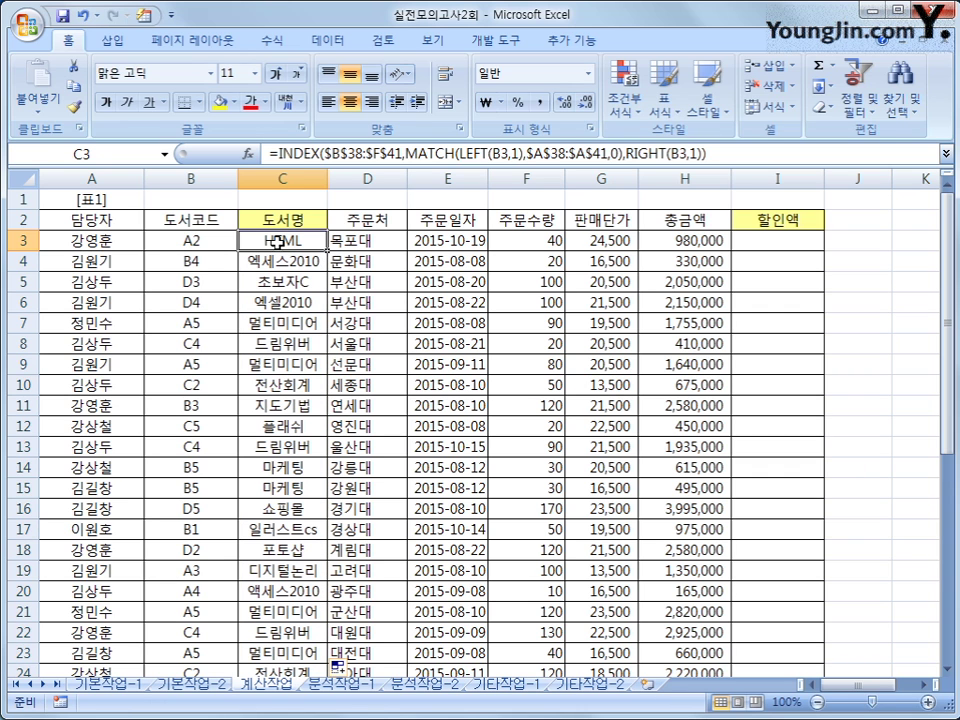
- Check the 도서명 result in C3 for code A2 against row A, second title column of 표5
{"action": "left_click", "coordinate": [193, 240]}
{"action": "scroll", "coordinate": [283, 520], "scroll_direction": "down", "scroll_amount": 4}
{"action": "scroll", "coordinate": [210, 390], "scroll_direction": "up", "scroll_amount": 4}
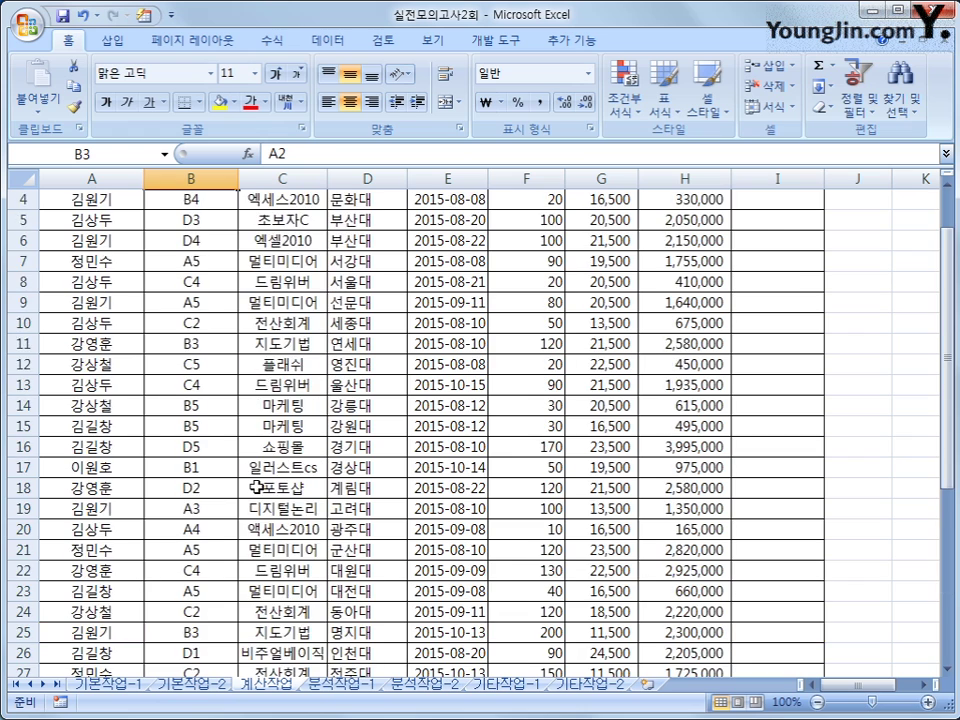
{"action": "scroll", "coordinate": [197, 421], "scroll_direction": "down", "scroll_amount": 3}
{"action": "scroll", "coordinate": [197, 421], "scroll_direction": "down", "scroll_amount": 3}
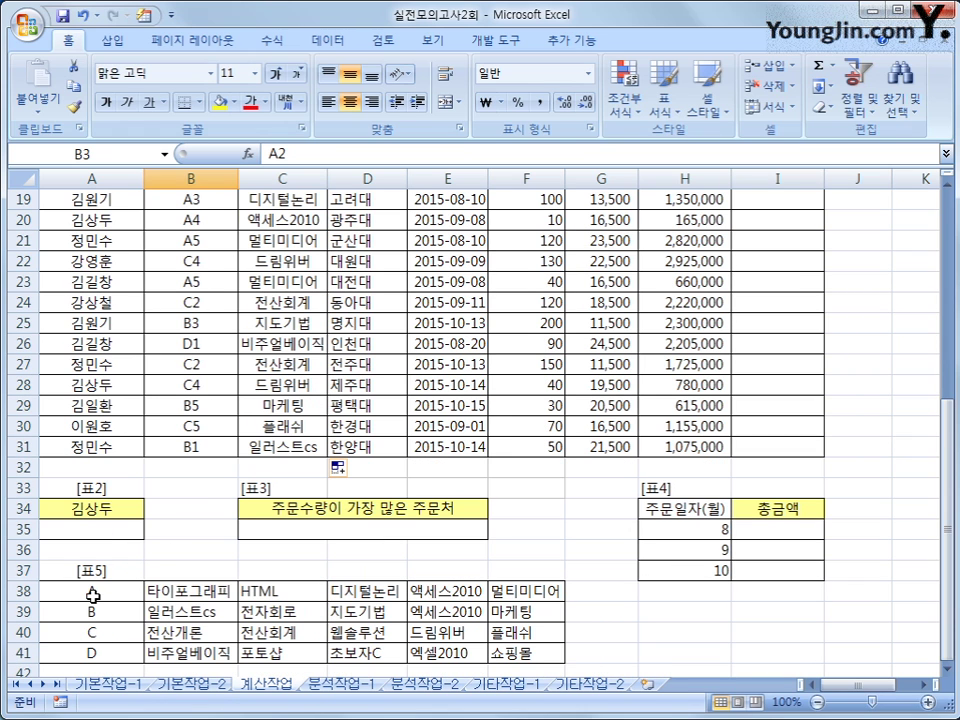
{"action": "left_click_drag", "start_coordinate": [92, 590], "coordinate": [244, 593]}
{"action": "left_click", "coordinate": [244, 593]}
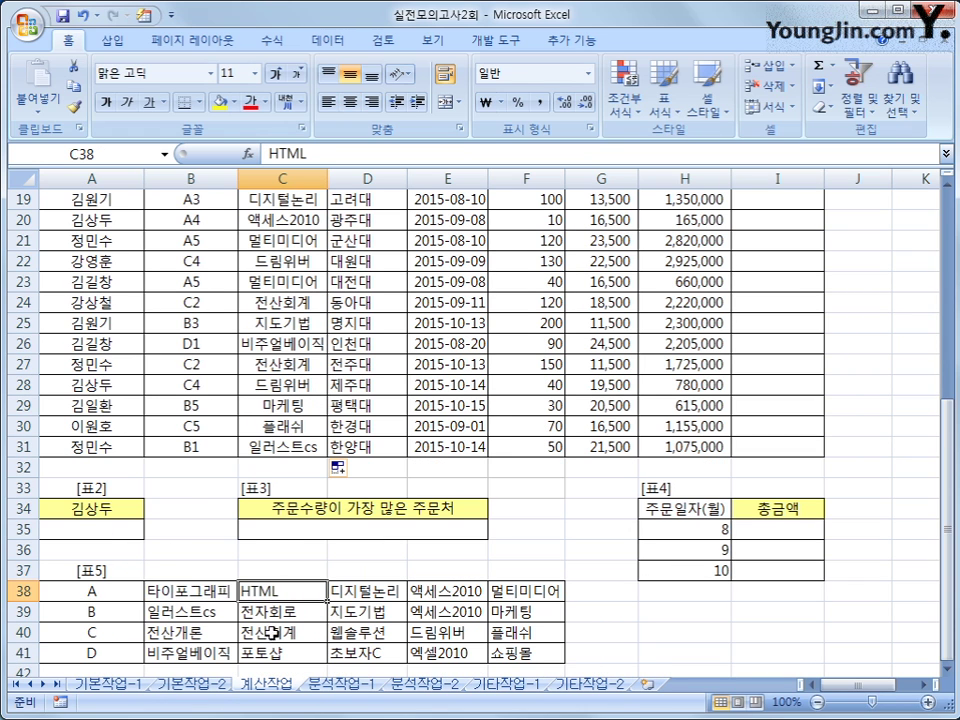
{"action": "scroll", "coordinate": [318, 612], "scroll_direction": "up", "scroll_amount": 6}
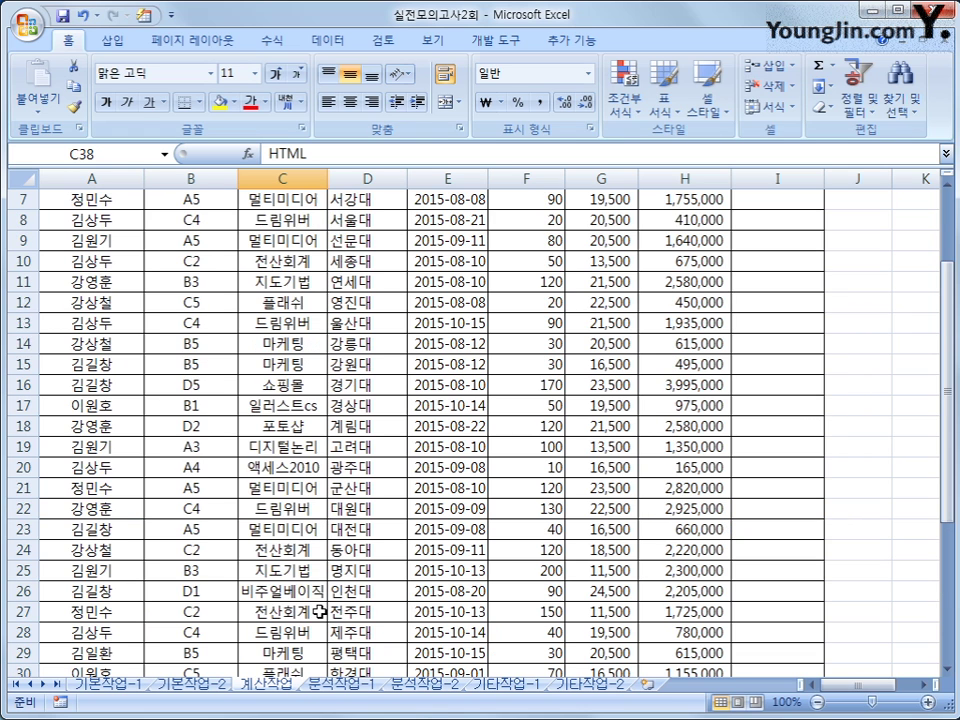
{"action": "left_click", "coordinate": [272, 244]}
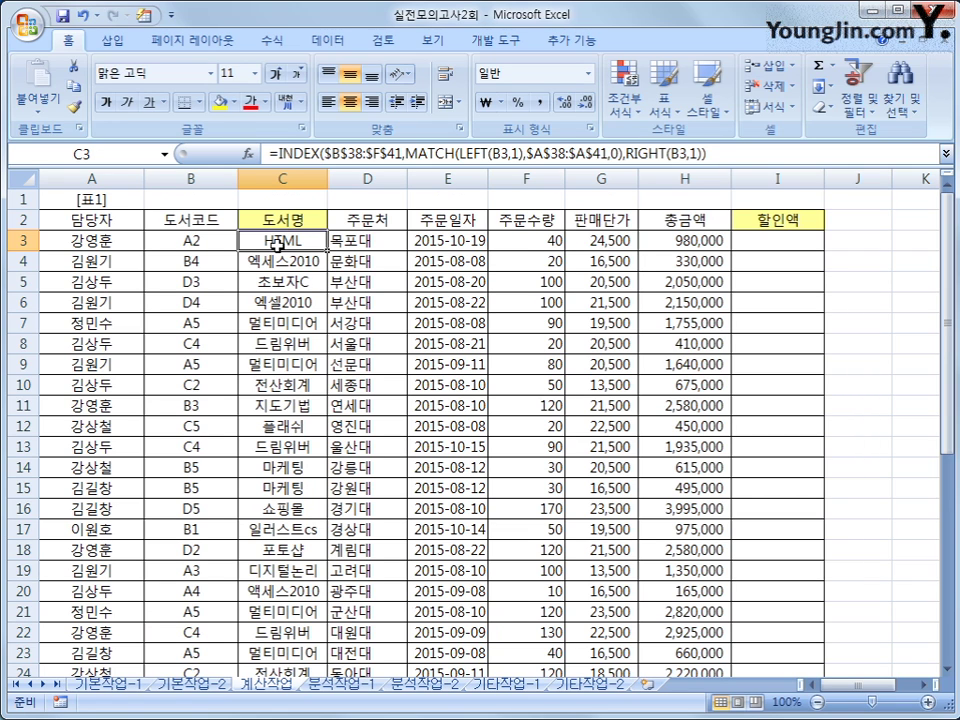
- Start a SUM formula in A35 of 표2 with the condition (A3:A31=A34) matching the 담당자 column to the header name
{"action": "scroll", "coordinate": [272, 244], "scroll_direction": "down", "scroll_amount": 8}
{"action": "left_click", "coordinate": [95, 407]}
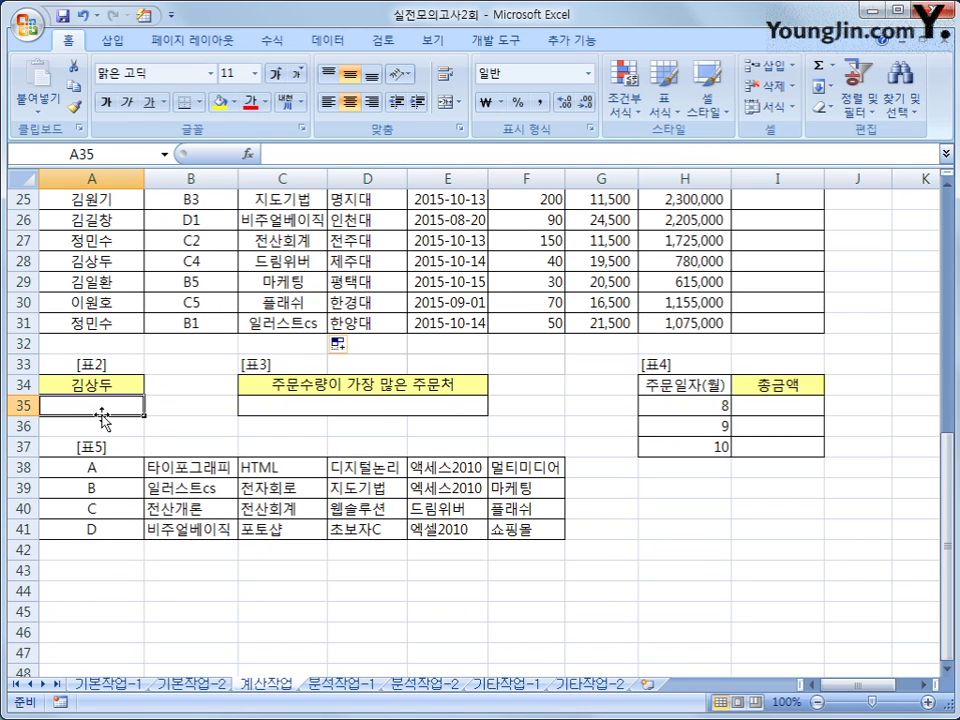
{"action": "scroll", "coordinate": [150, 438], "scroll_direction": "up", "scroll_amount": 3}
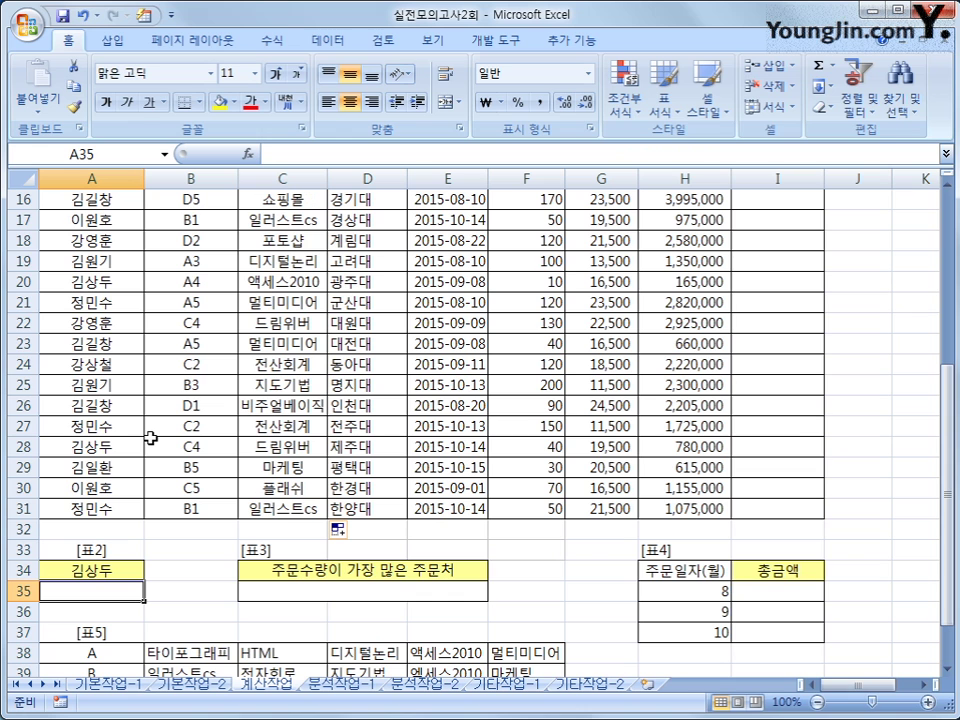
{"action": "scroll", "coordinate": [150, 438], "scroll_direction": "up", "scroll_amount": 5}
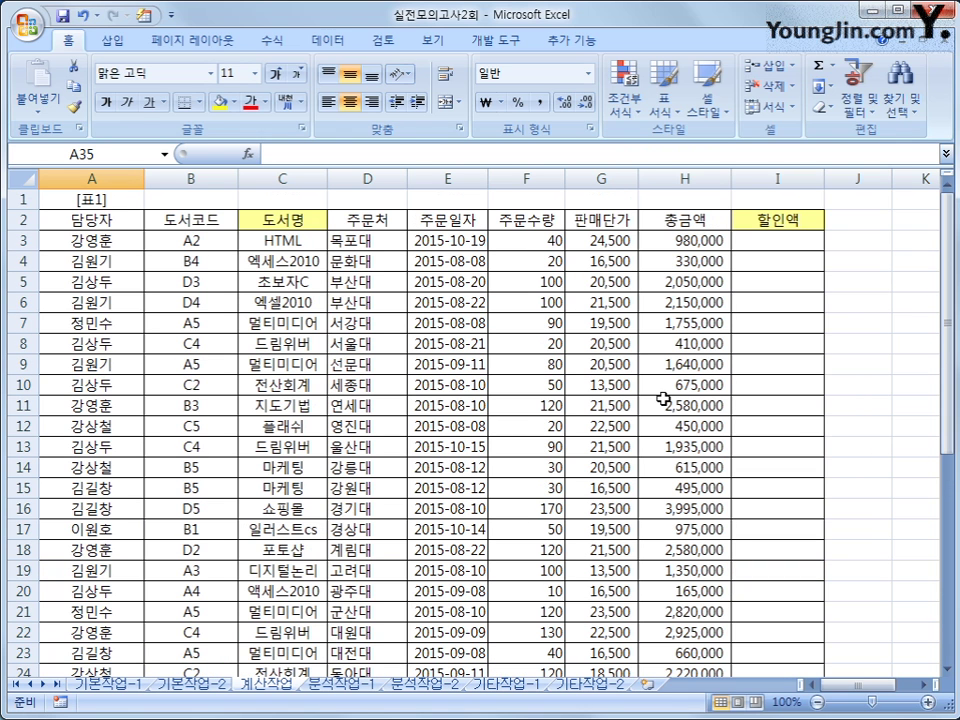
{"action": "scroll", "coordinate": [663, 399], "scroll_direction": "down", "scroll_amount": 6}
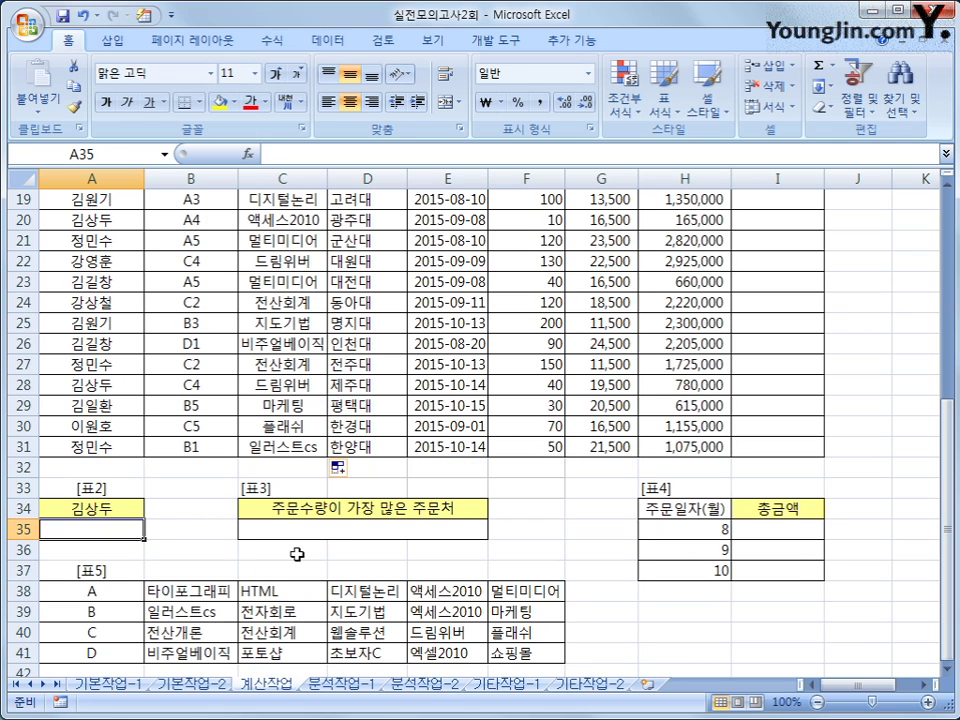
{"action": "type", "text": "=sum("}
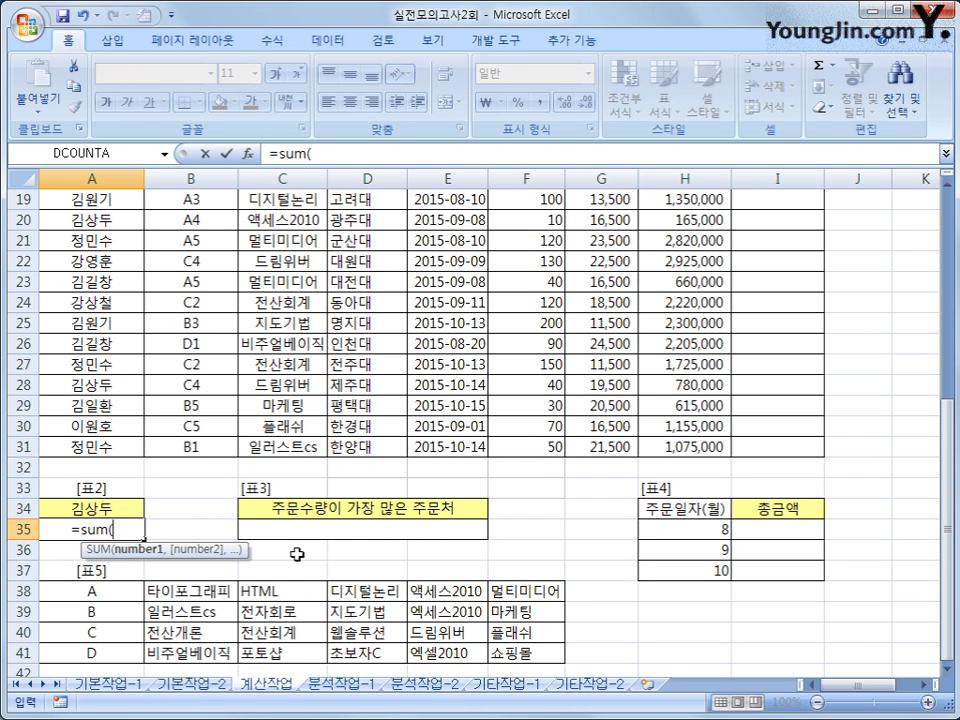
{"action": "type", "text": "("}
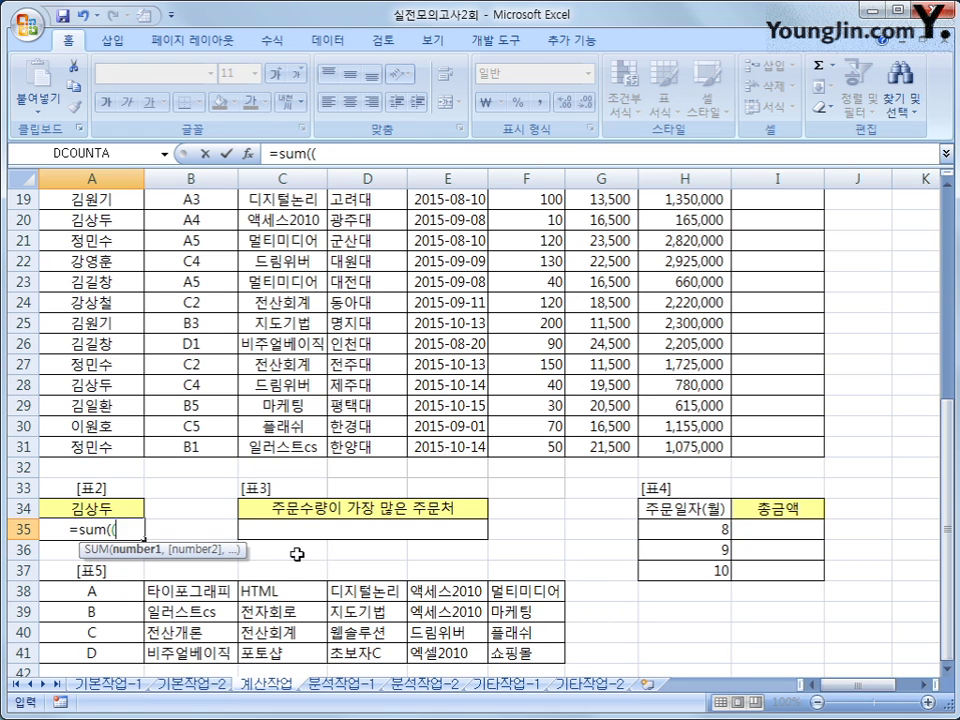
{"action": "scroll", "coordinate": [297, 554], "scroll_direction": "up", "scroll_amount": 6}
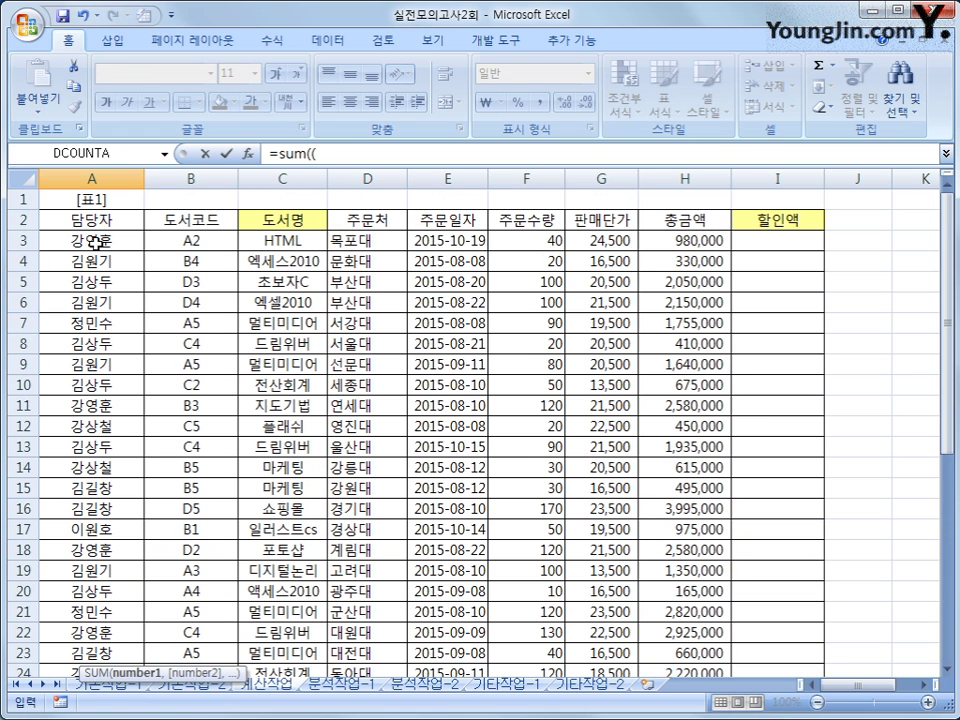
{"action": "left_click_drag", "start_coordinate": [93, 241], "coordinate": [106, 636]}
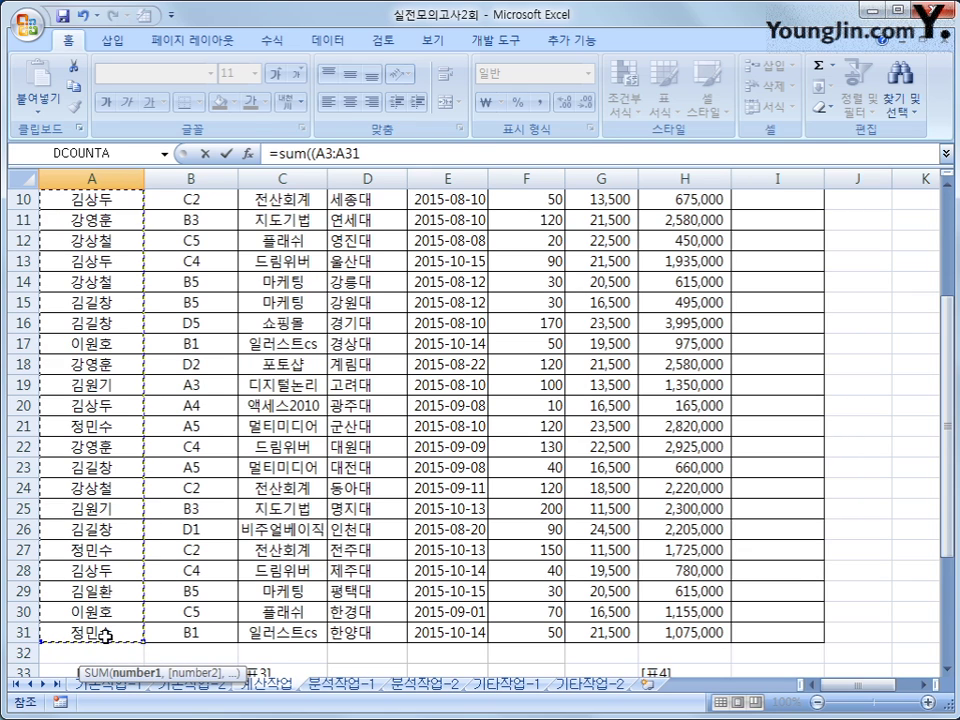
{"action": "type", "text": "="}
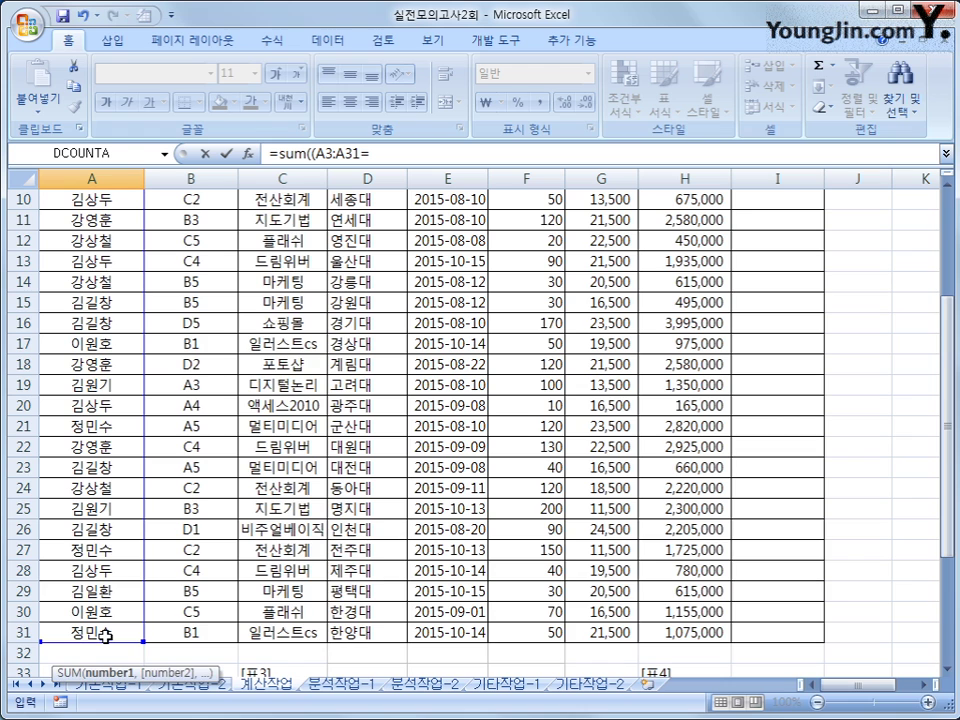
{"action": "scroll", "coordinate": [105, 636], "scroll_direction": "down", "scroll_amount": 2}
{"action": "left_click", "coordinate": [105, 571]}
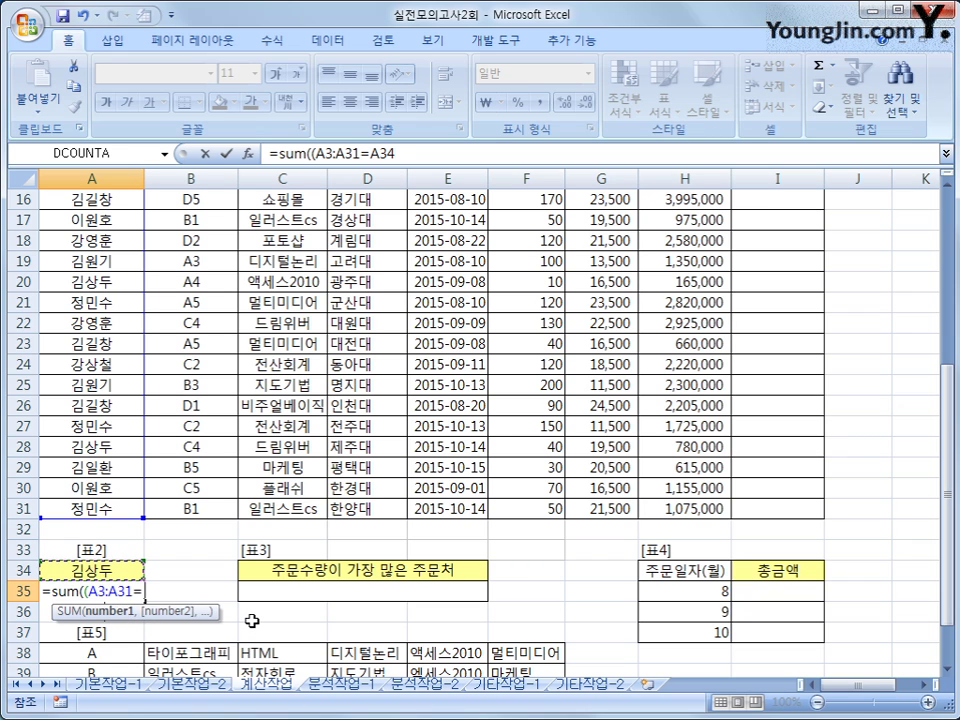
{"action": "type", "text": ")"}
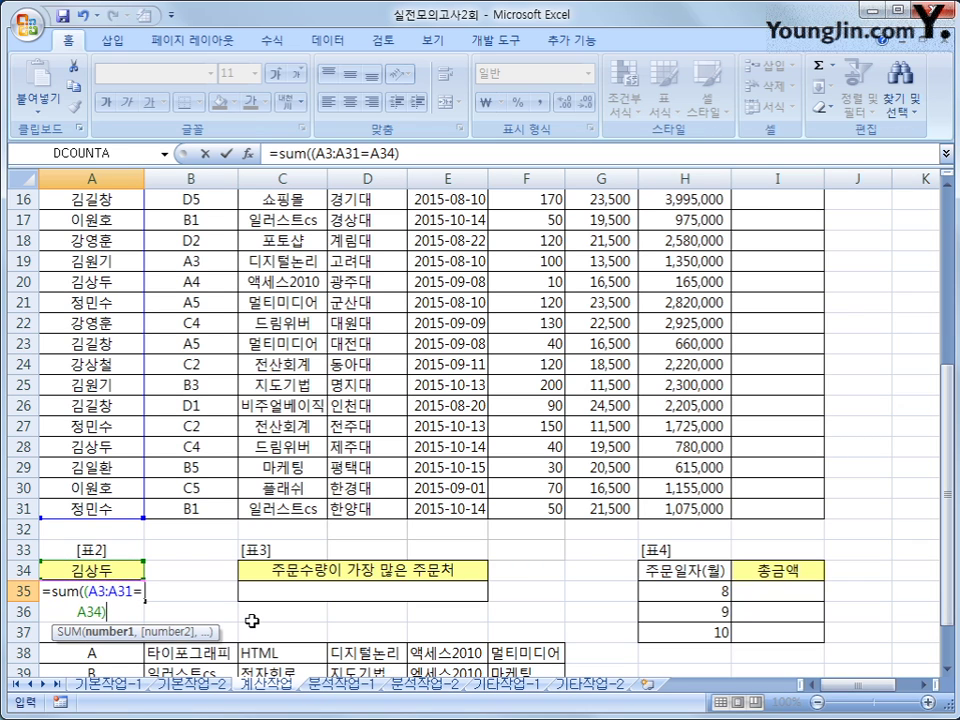
- Multiply by a second condition in the SUM formula, limiting 판매단가 to (G3:G31<20000)
{"action": "type", "text": "*("}
{"action": "scroll", "coordinate": [476, 621], "scroll_direction": "up", "scroll_amount": 5}
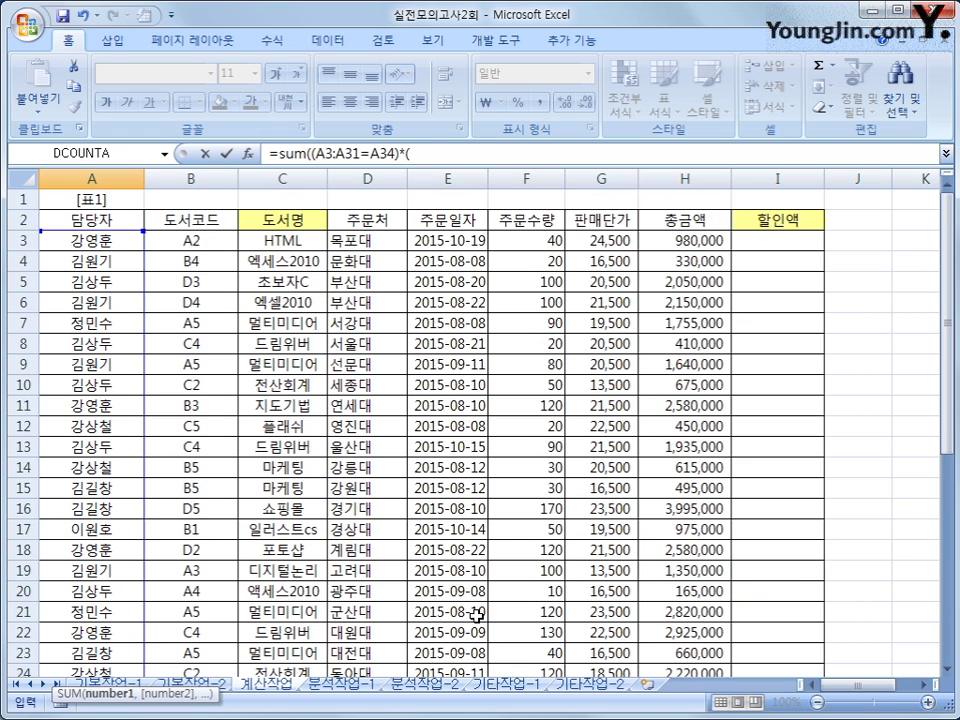
{"action": "left_click_drag", "start_coordinate": [600, 244], "coordinate": [620, 634]}
{"action": "type", "text": ")"}
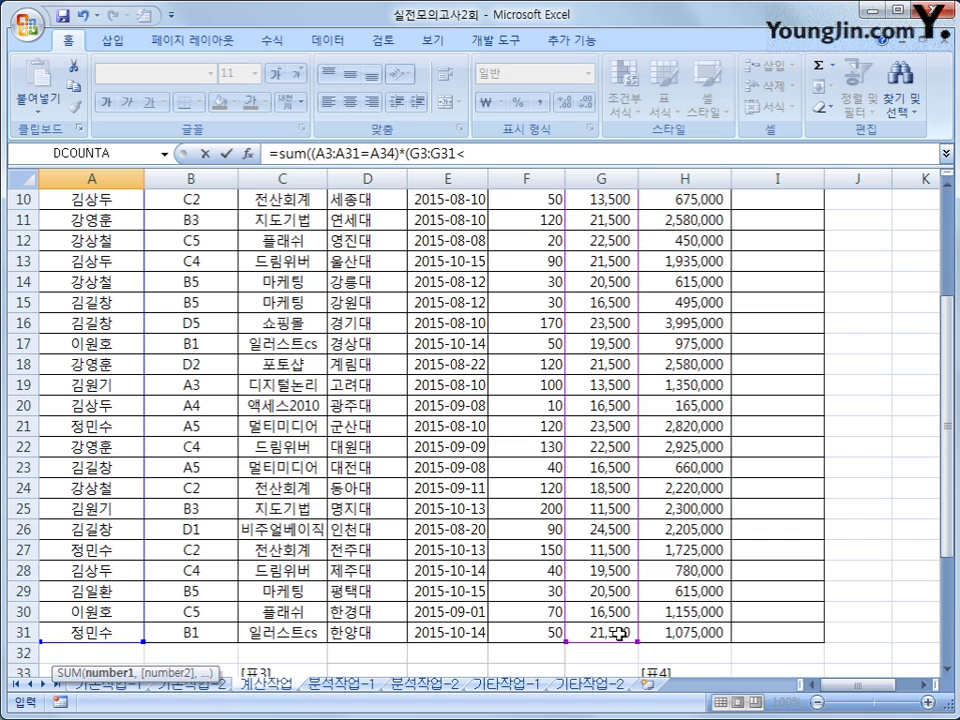
{"action": "type", "text": "20000)*"}
- Multiply the conditions by the 총금액 range H3:H31 and enter the completed SUM in A35 as an array formula
{"action": "scroll", "coordinate": [690, 650], "scroll_direction": "up", "scroll_amount": 3}
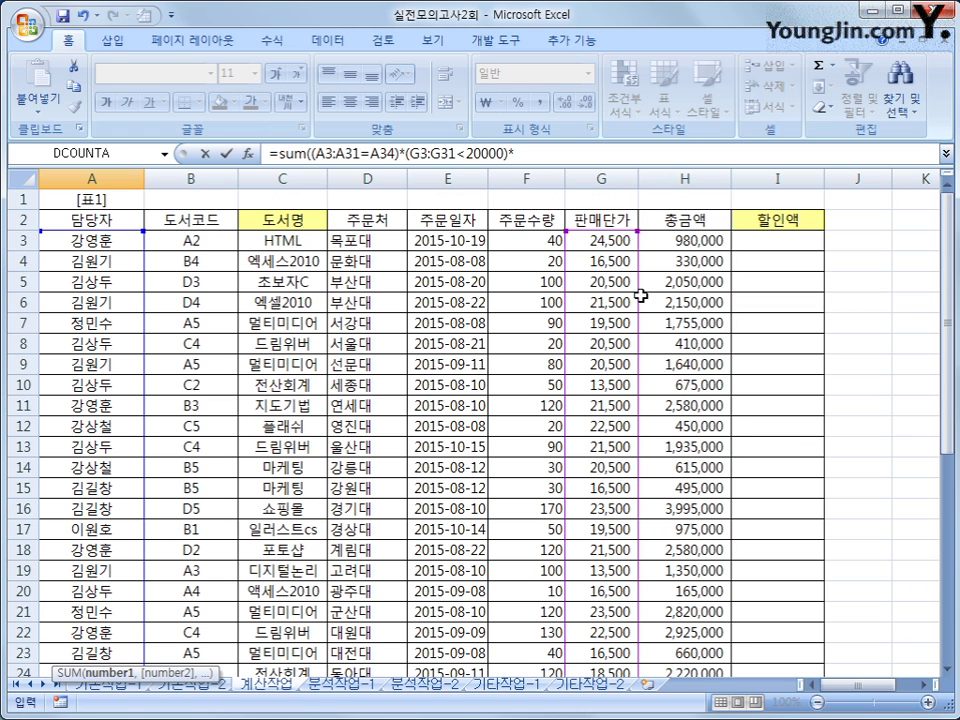
{"action": "left_click", "coordinate": [675, 241]}
{"action": "left_click_drag", "start_coordinate": [675, 241], "coordinate": [692, 660]}
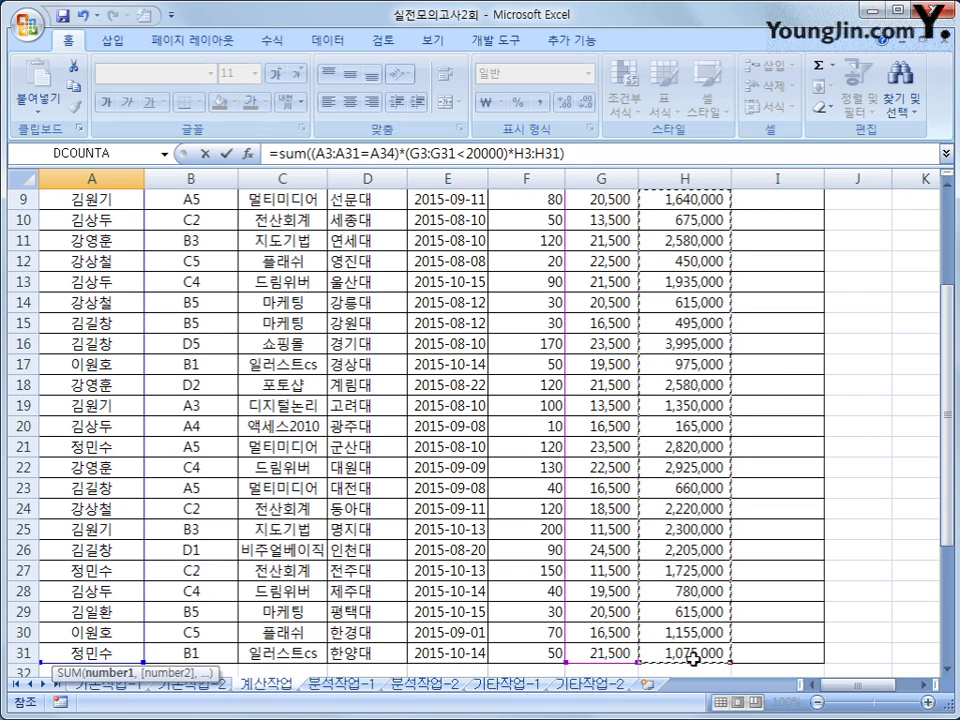
{"action": "type", "text": ")"}
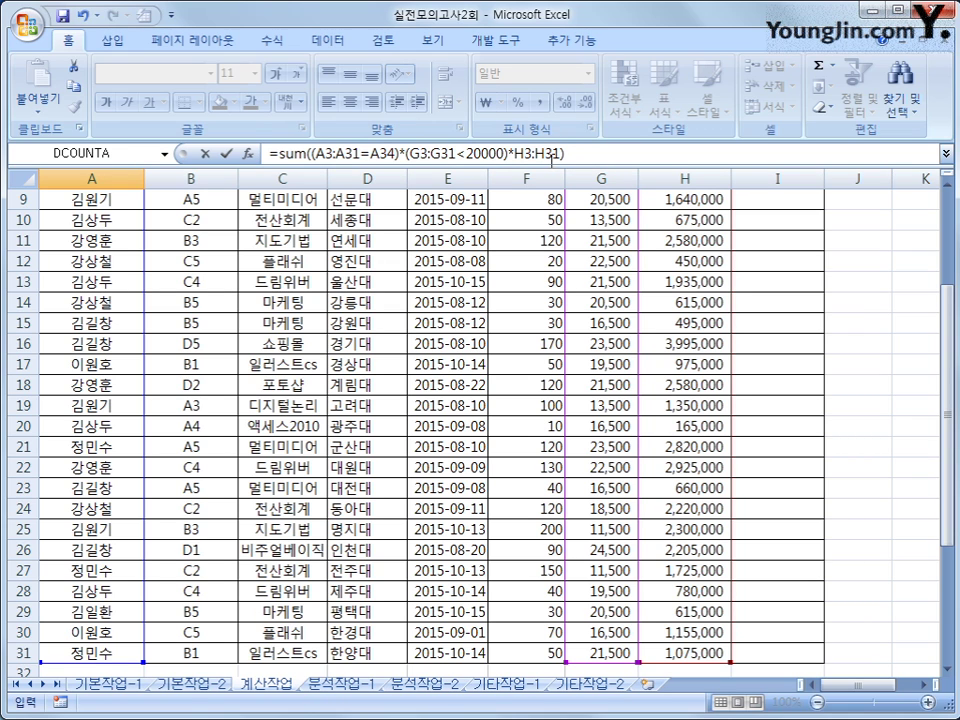
{"action": "left_click", "coordinate": [584, 154]}
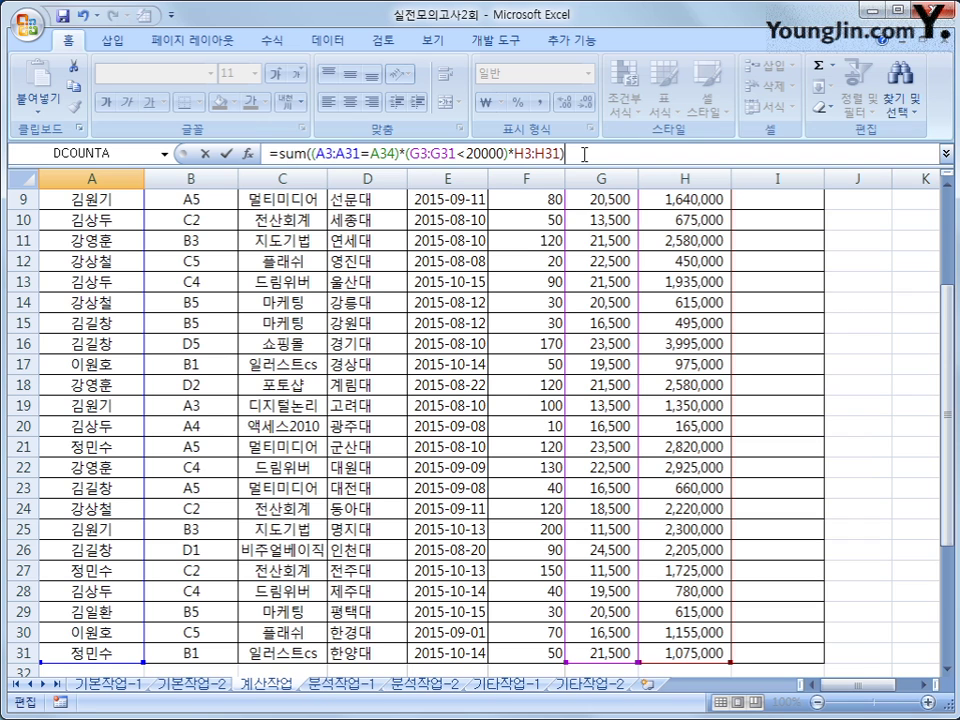
{"action": "key", "text": "ctrl+shift+Return"}
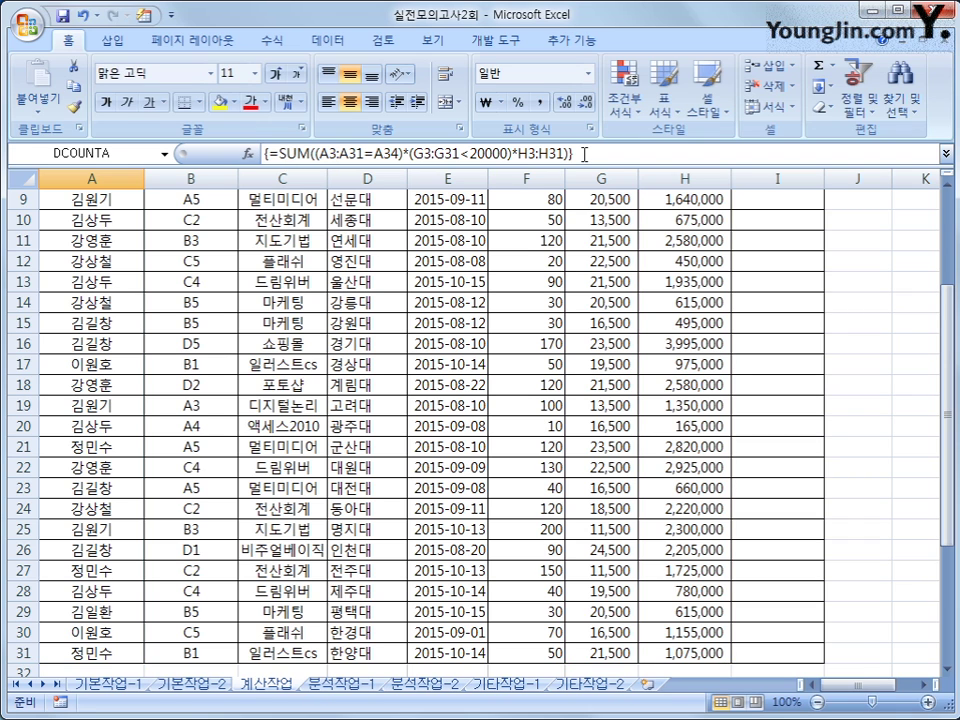
{"action": "scroll", "coordinate": [420, 328], "scroll_direction": "down", "scroll_amount": 3}
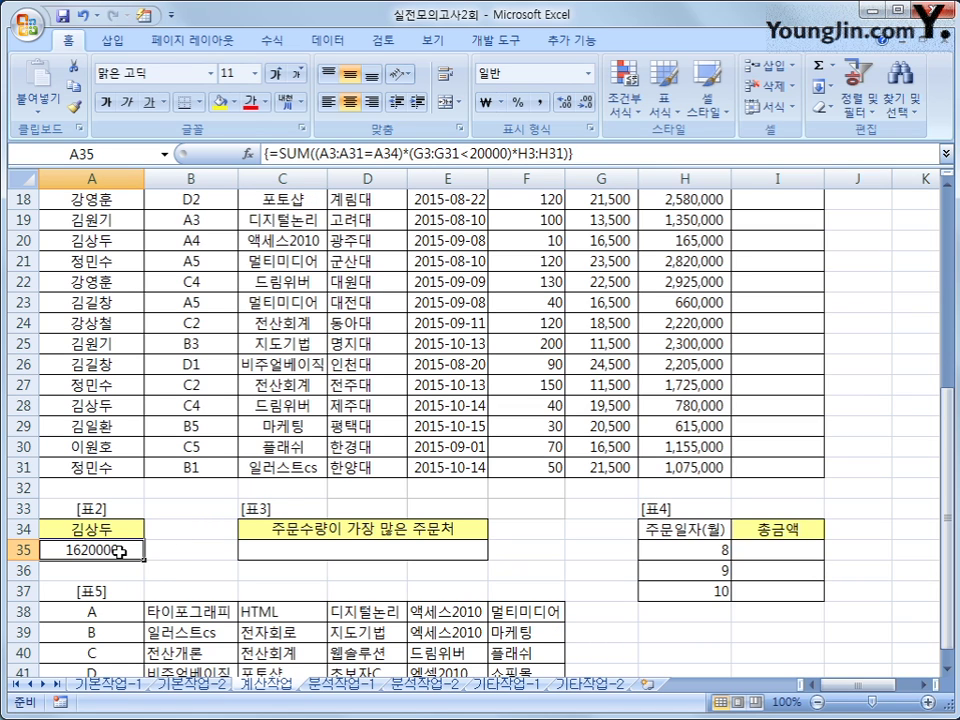
- Start an INDEX formula in C35 of 표3 with the 주문처 range D3:D31 as its array
{"action": "left_click", "coordinate": [294, 551]}
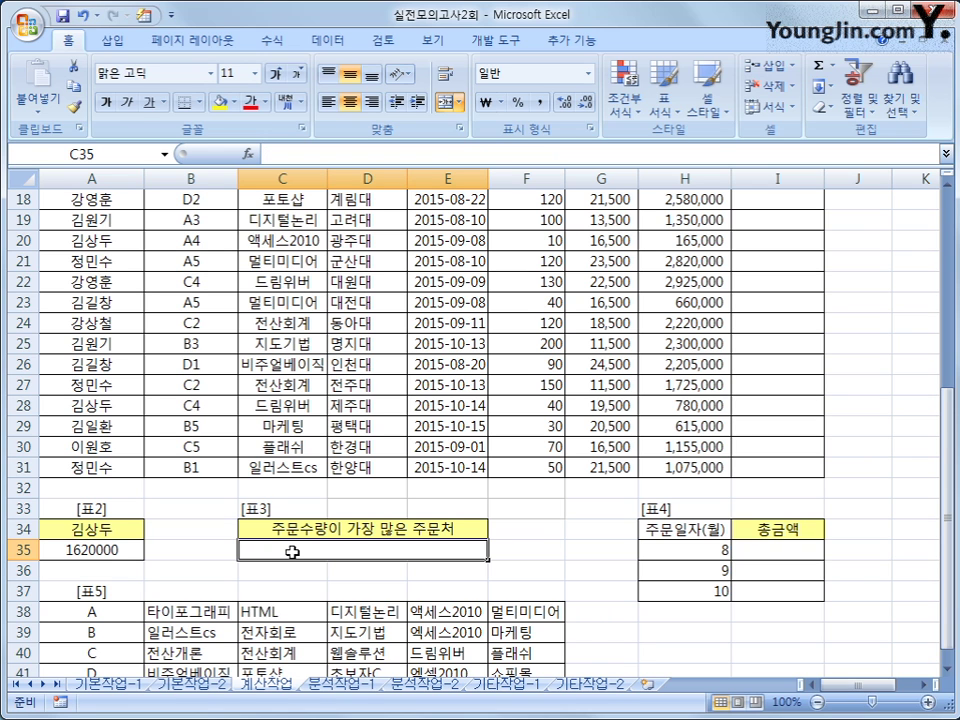
{"action": "scroll", "coordinate": [292, 551], "scroll_direction": "up", "scroll_amount": 6}
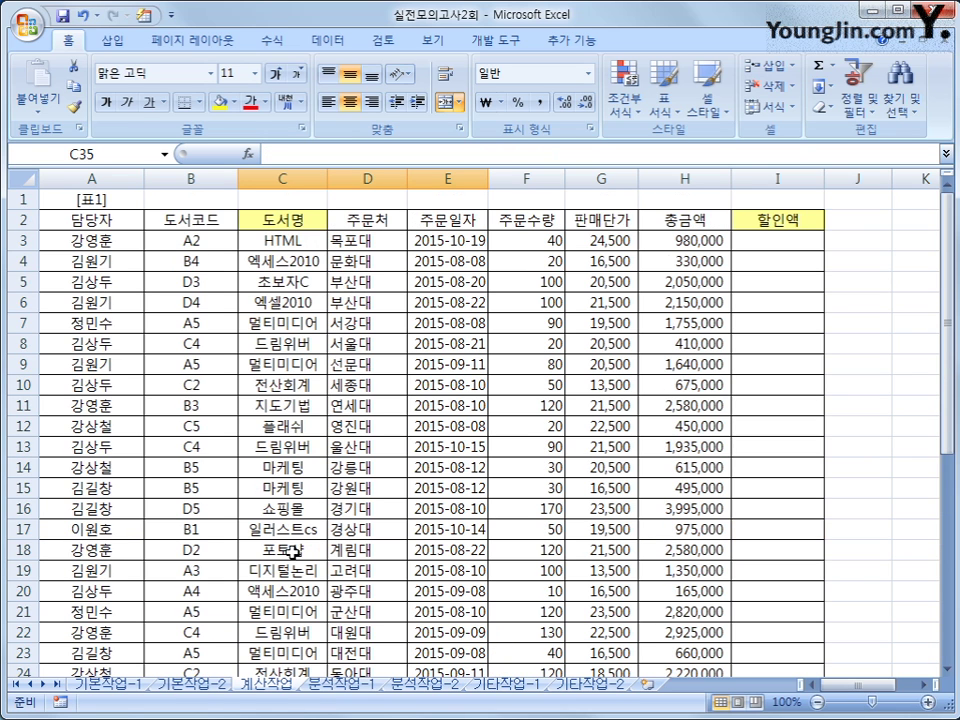
{"action": "scroll", "coordinate": [369, 433], "scroll_direction": "down", "scroll_amount": 4}
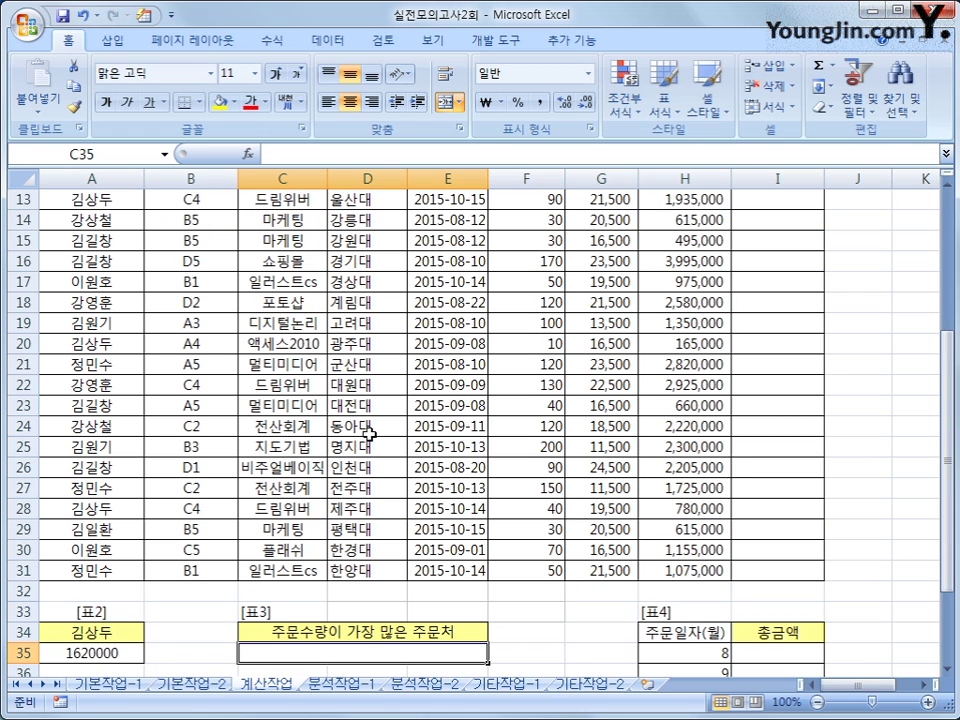
{"action": "type", "text": "=index("}
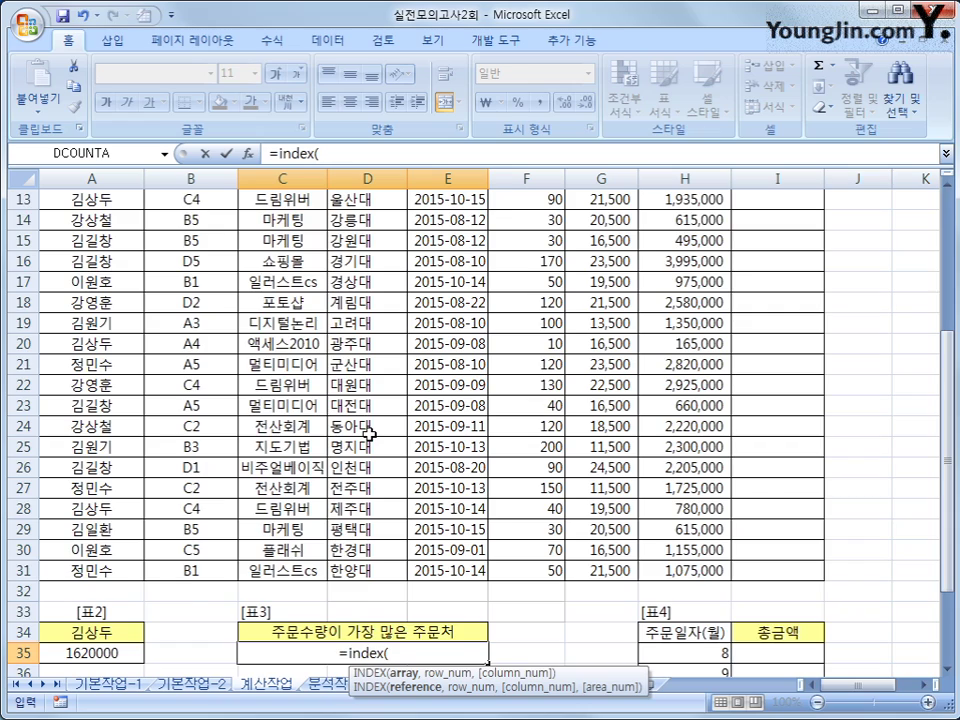
{"action": "scroll", "coordinate": [369, 433], "scroll_direction": "up", "scroll_amount": 4}
{"action": "left_click_drag", "start_coordinate": [368, 240], "coordinate": [369, 626]}
{"action": "left_click_drag", "start_coordinate": [948, 428], "coordinate": [950, 478]}
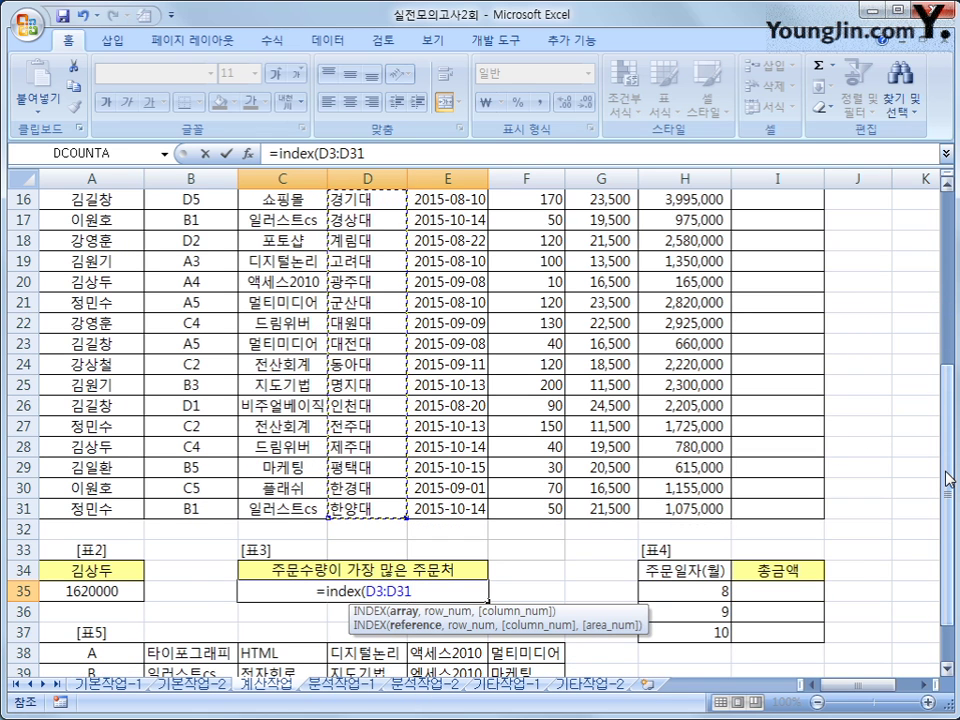
{"action": "type", "text": ","}
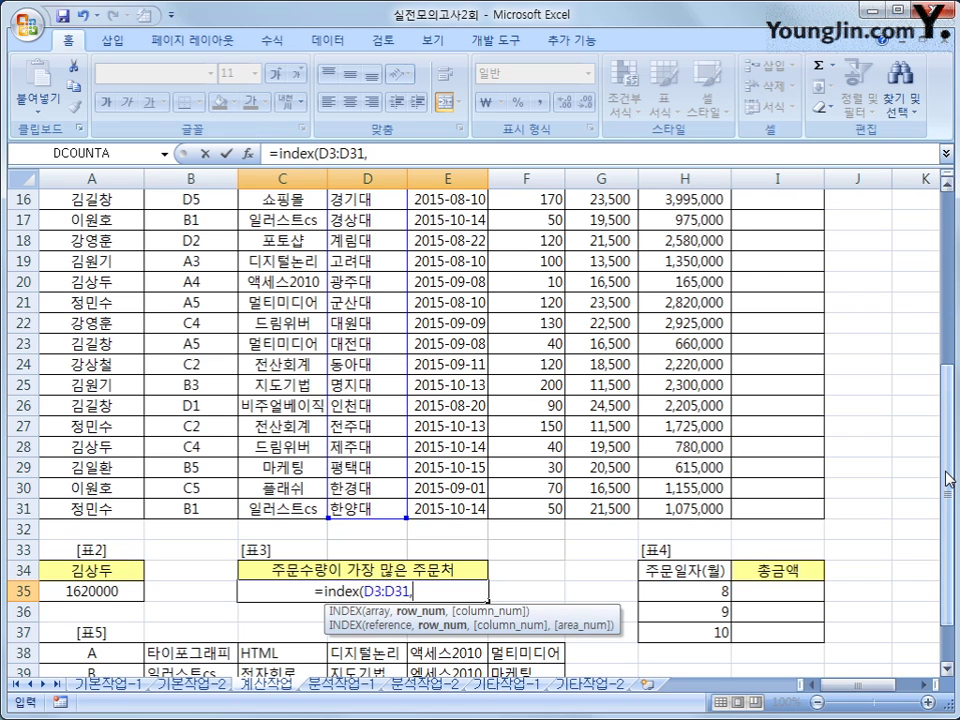
- Nest a MATCH function as the row number, with MAX(F3:F31) of 주문수량 as its lookup value
{"action": "type", "text": "match("}
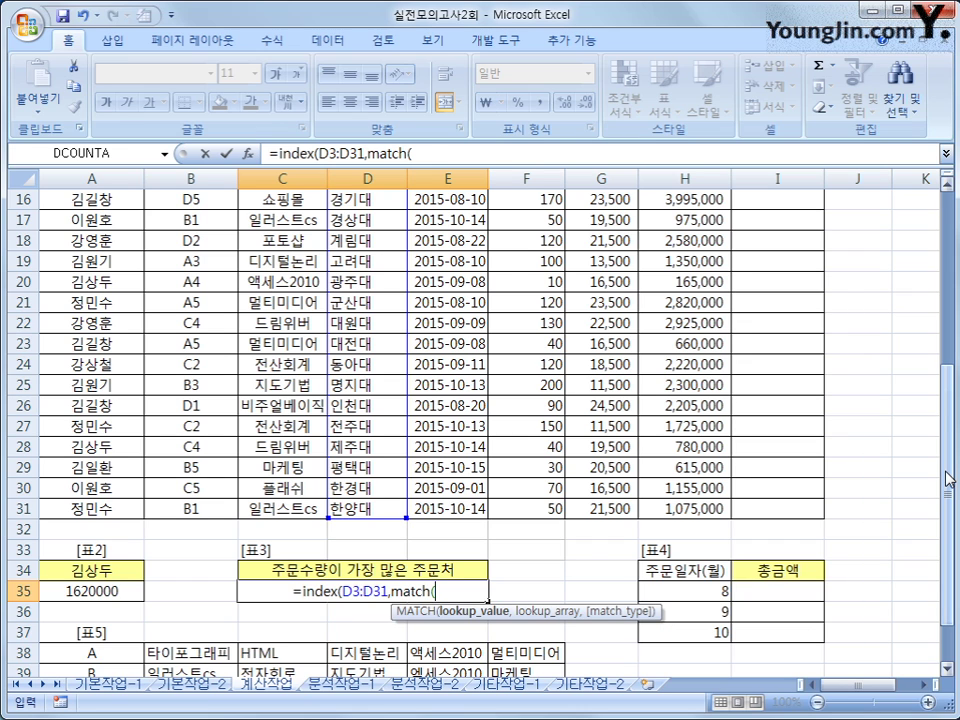
{"action": "type", "text": "max("}
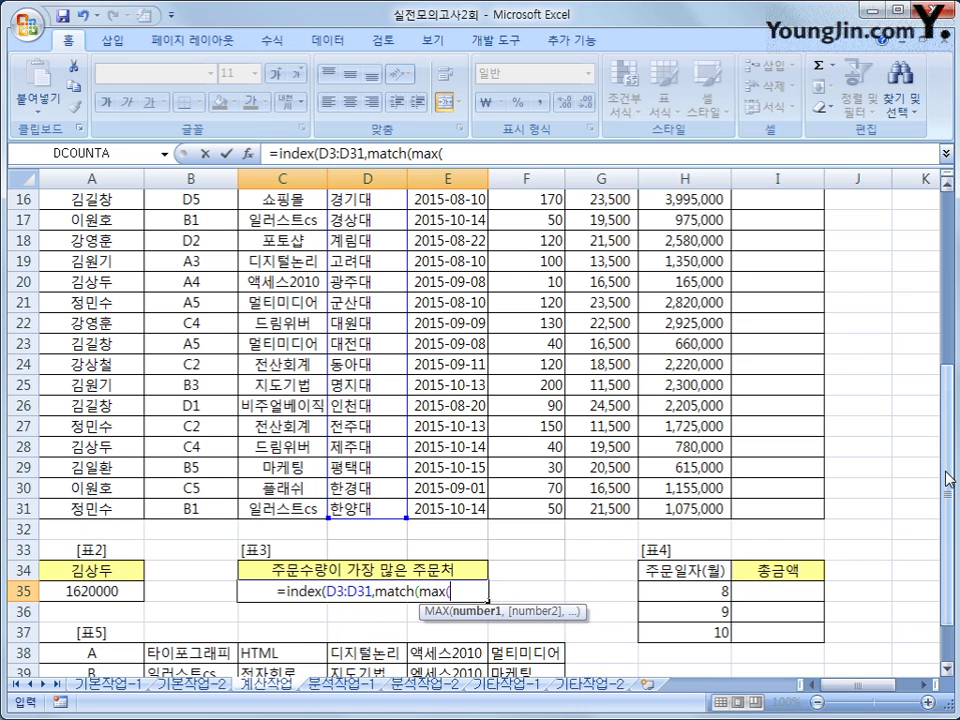
{"action": "scroll", "coordinate": [948, 480], "scroll_direction": "up", "scroll_amount": 5}
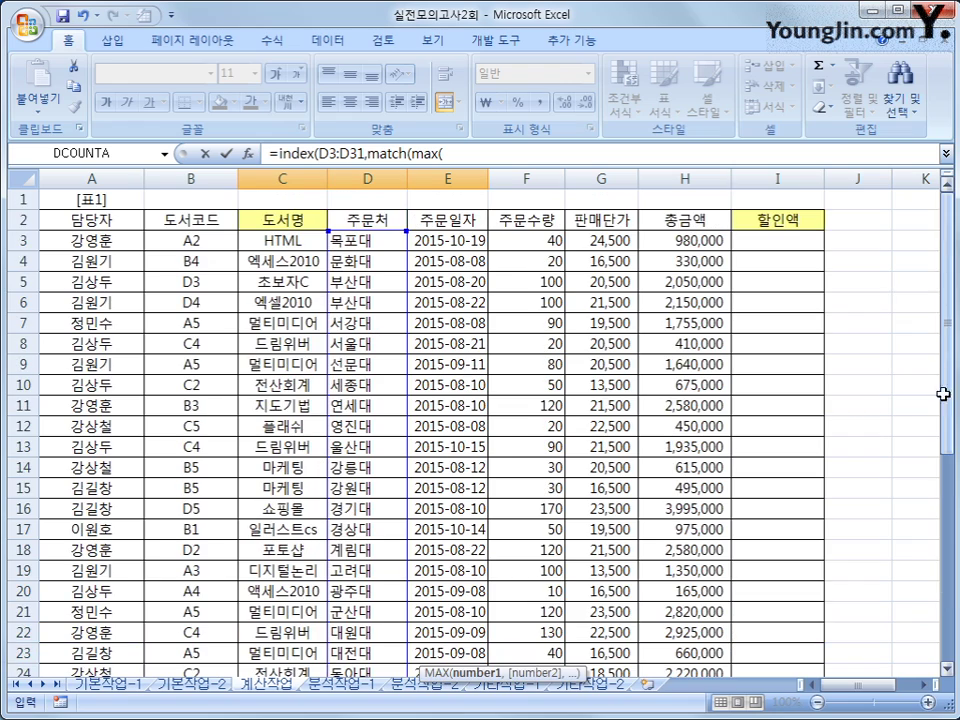
{"action": "left_click", "coordinate": [538, 245]}
{"action": "left_click_drag", "start_coordinate": [538, 245], "coordinate": [533, 636]}
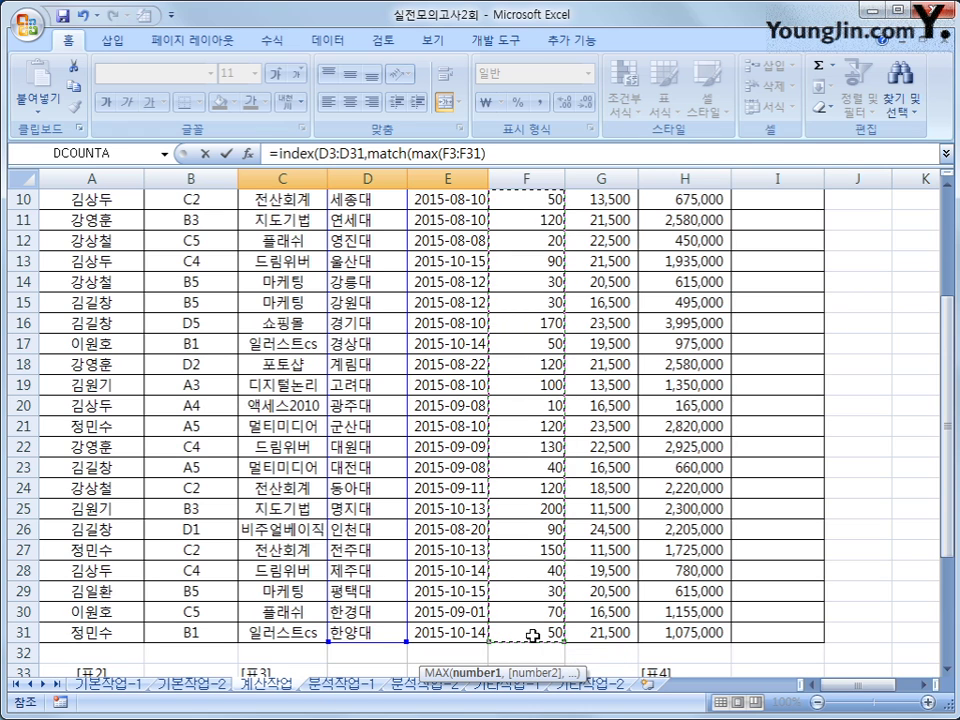
{"action": "type", "text": "),"}
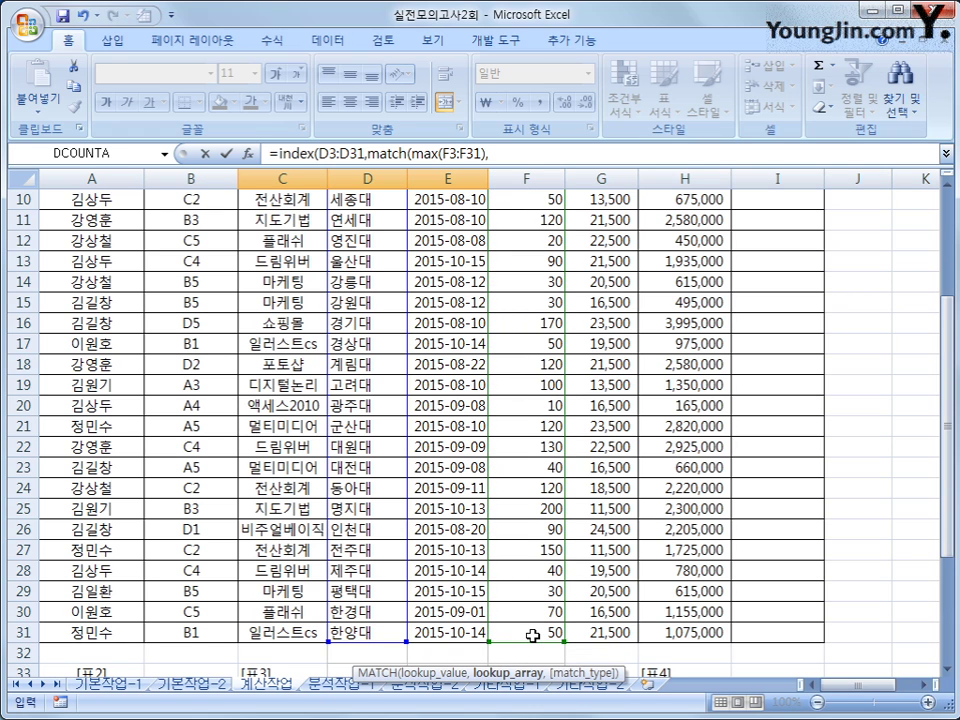
- Complete the MATCH function with the 주문수량 lookup range F3:F31 and match type 0 for an exact match
{"action": "scroll", "coordinate": [533, 636], "scroll_direction": "up", "scroll_amount": 3}
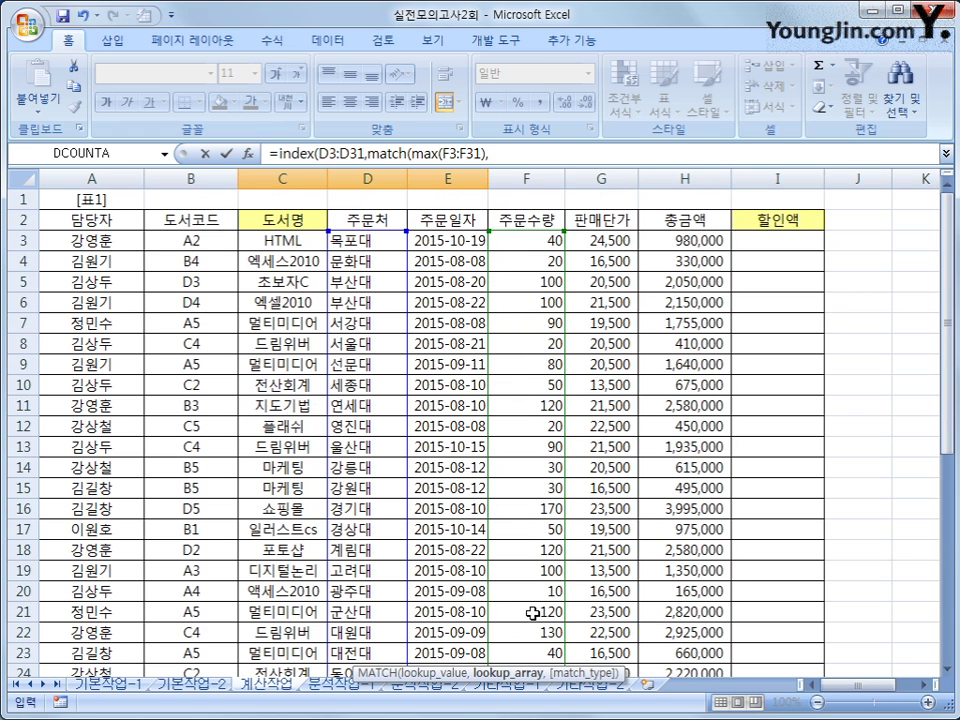
{"action": "left_click", "coordinate": [524, 242]}
{"action": "left_click_drag", "start_coordinate": [524, 242], "coordinate": [546, 657]}
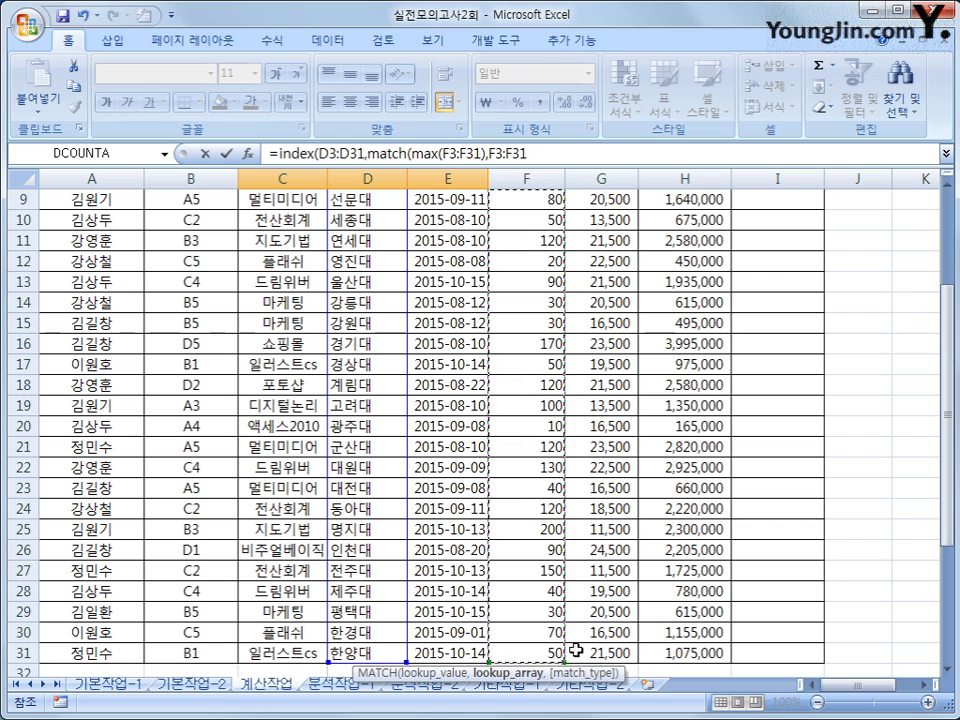
{"action": "type", "text": ","}
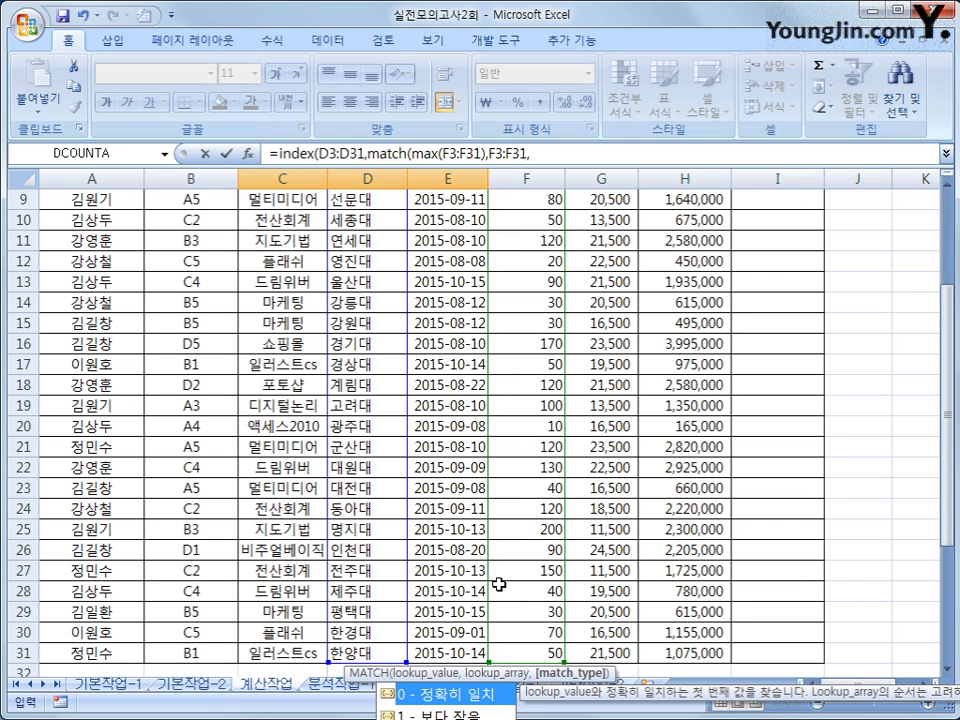
{"action": "type", "text": "0"}
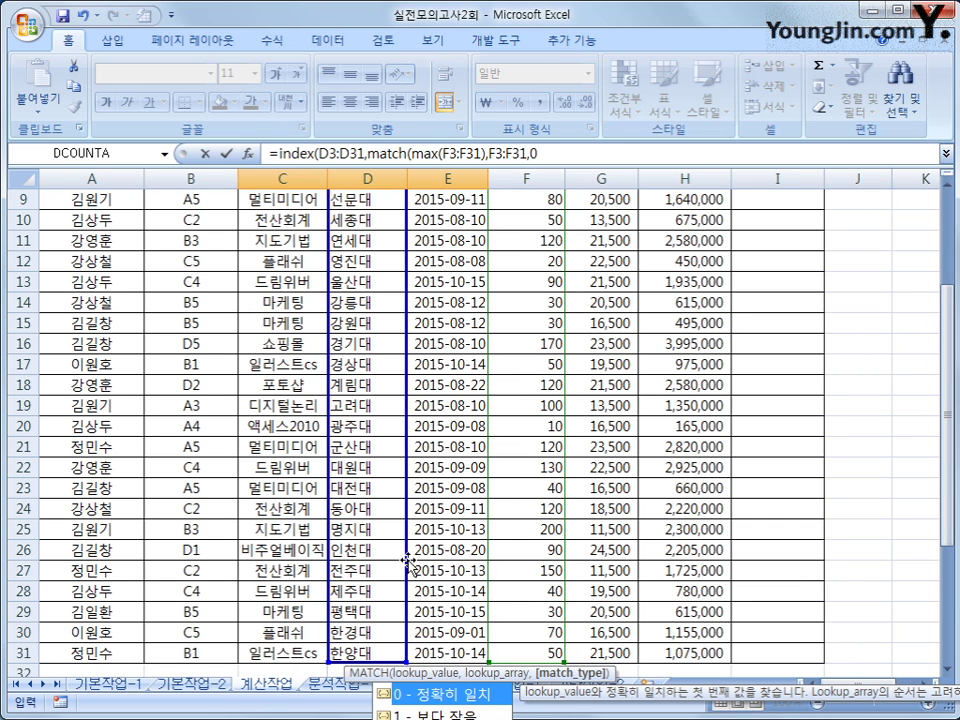
{"action": "type", "text": ")"}
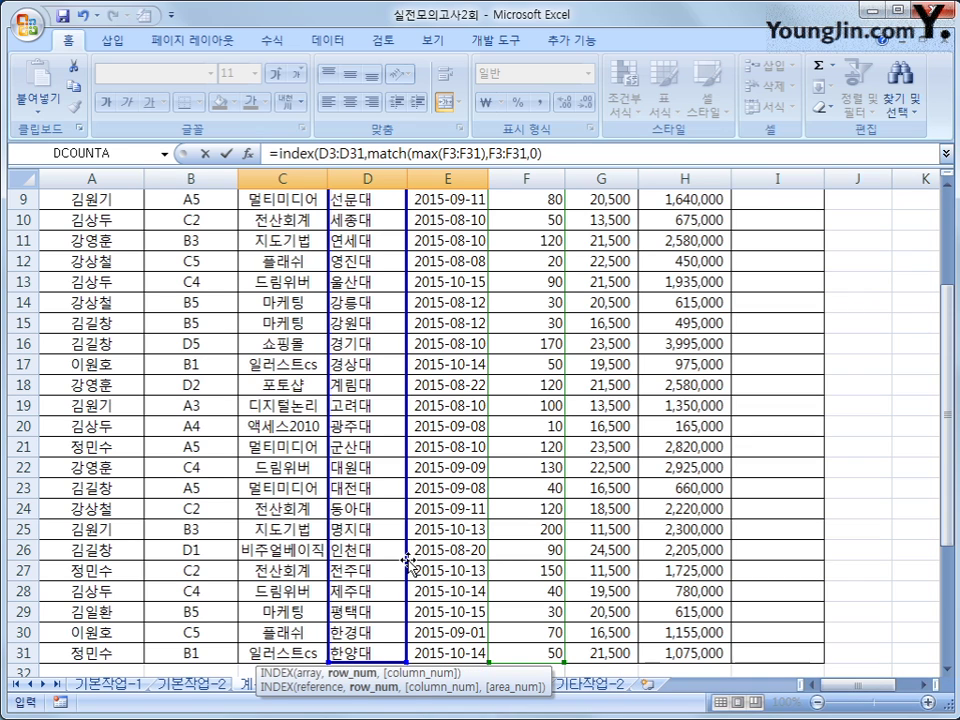
- Close the INDEX formula and enter it in C35 of 표3
{"action": "type", "text": ")"}
{"action": "key", "text": "Return"}
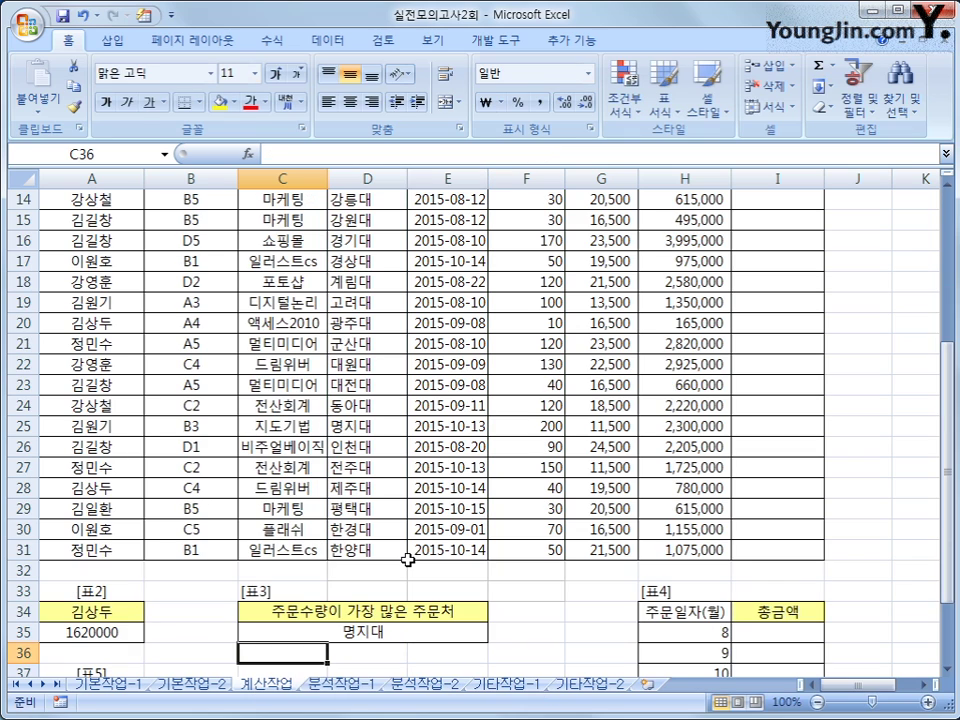
{"action": "left_click", "coordinate": [400, 632]}
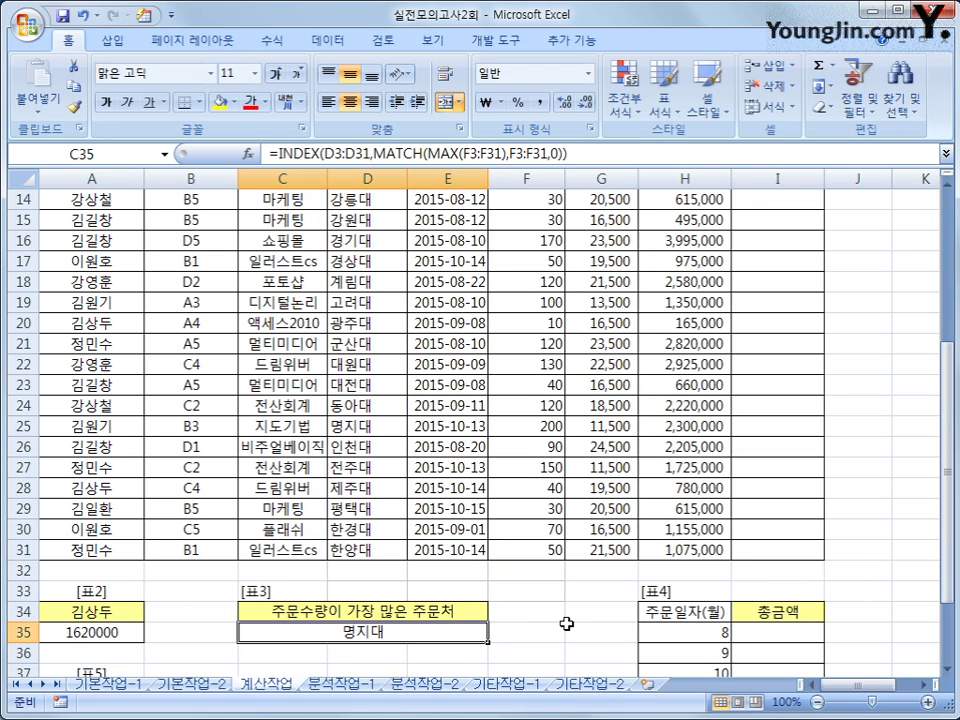
- Check the 표3 result by examining the 주문수량 column and the 주문처 in the row with the largest order
{"action": "left_click_drag", "start_coordinate": [553, 551], "coordinate": [540, 242]}
{"action": "scroll", "coordinate": [540, 439], "scroll_direction": "down", "scroll_amount": 2}
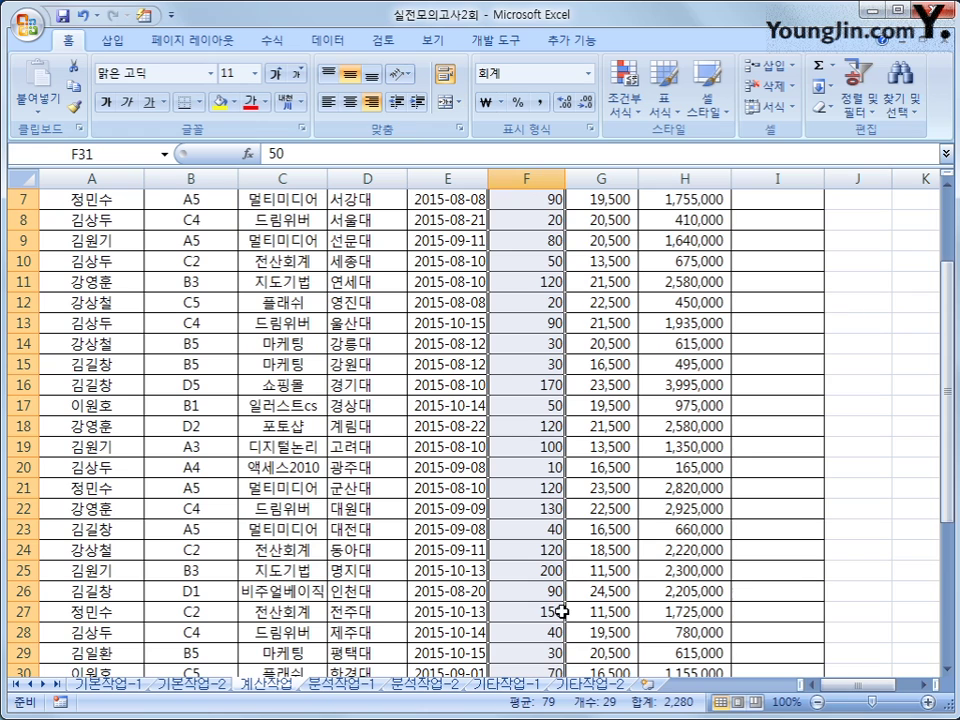
{"action": "scroll", "coordinate": [560, 610], "scroll_direction": "down", "scroll_amount": 1}
{"action": "left_click_drag", "start_coordinate": [533, 508], "coordinate": [383, 512]}
{"action": "left_click", "coordinate": [383, 512]}
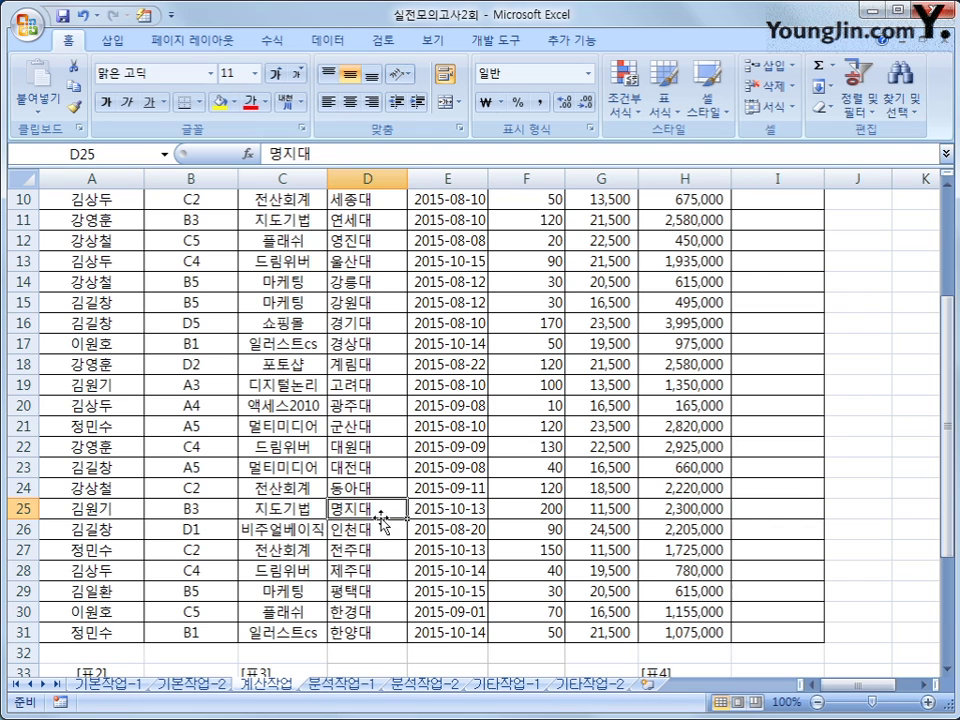
{"action": "scroll", "coordinate": [392, 516], "scroll_direction": "down", "scroll_amount": 2}
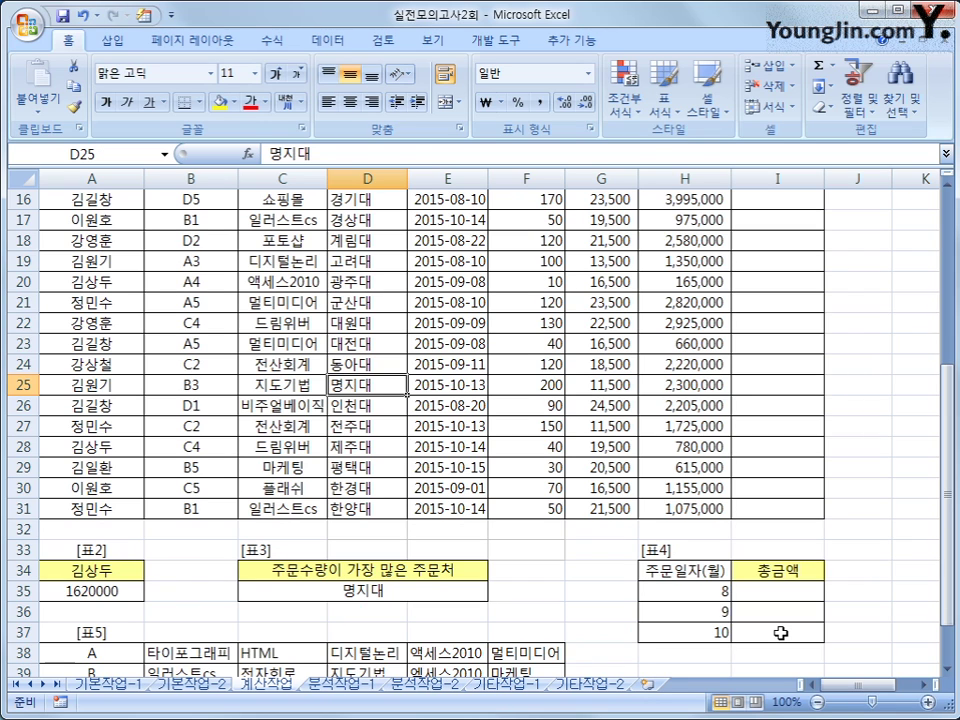
- Start a SUM formula in I35 of 표4 with an IF function and a MONTH function nested inside it
{"action": "left_click_drag", "start_coordinate": [697, 594], "coordinate": [693, 638]}
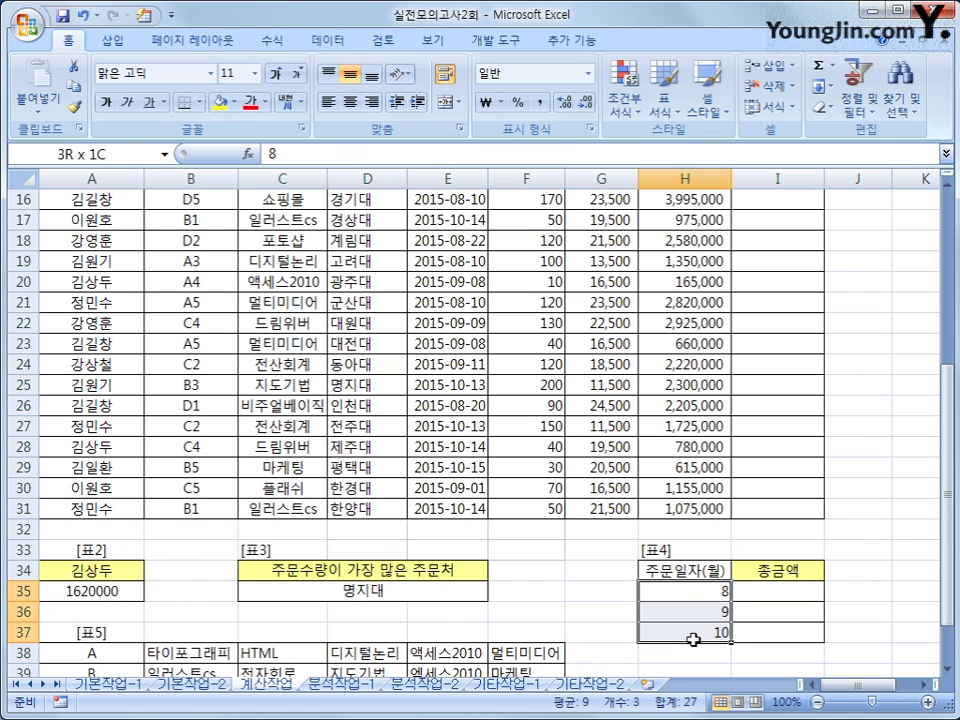
{"action": "mouse_move", "coordinate": [767, 596]}
{"action": "left_mouse_down"}
{"action": "mouse_move", "coordinate": [765, 617]}
{"action": "mouse_move", "coordinate": [767, 600]}
{"action": "left_mouse_up"}
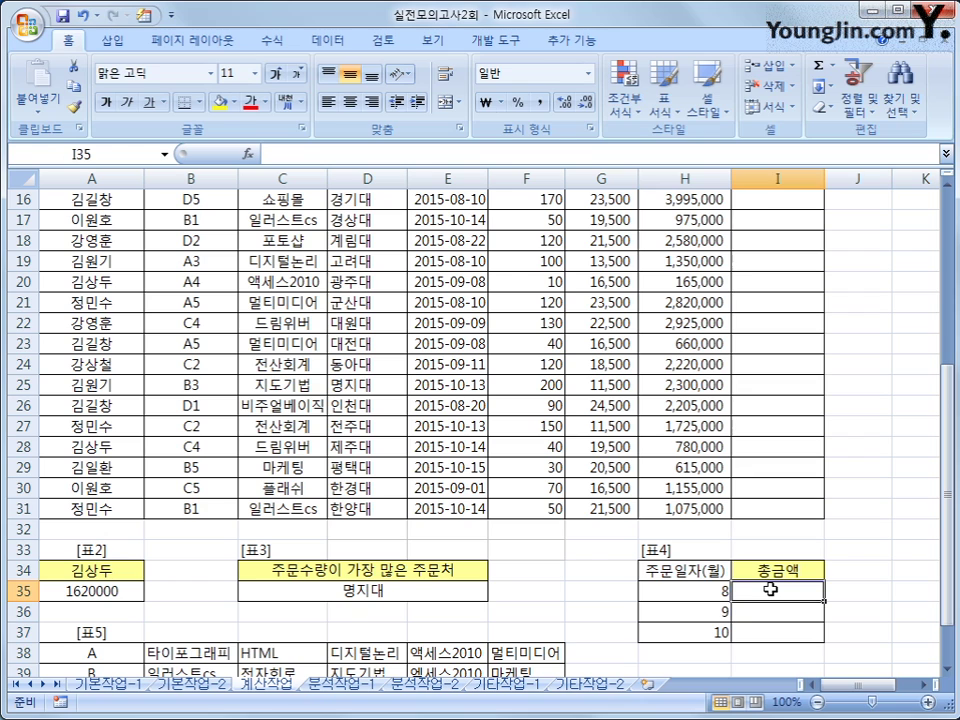
{"action": "type", "text": "="}
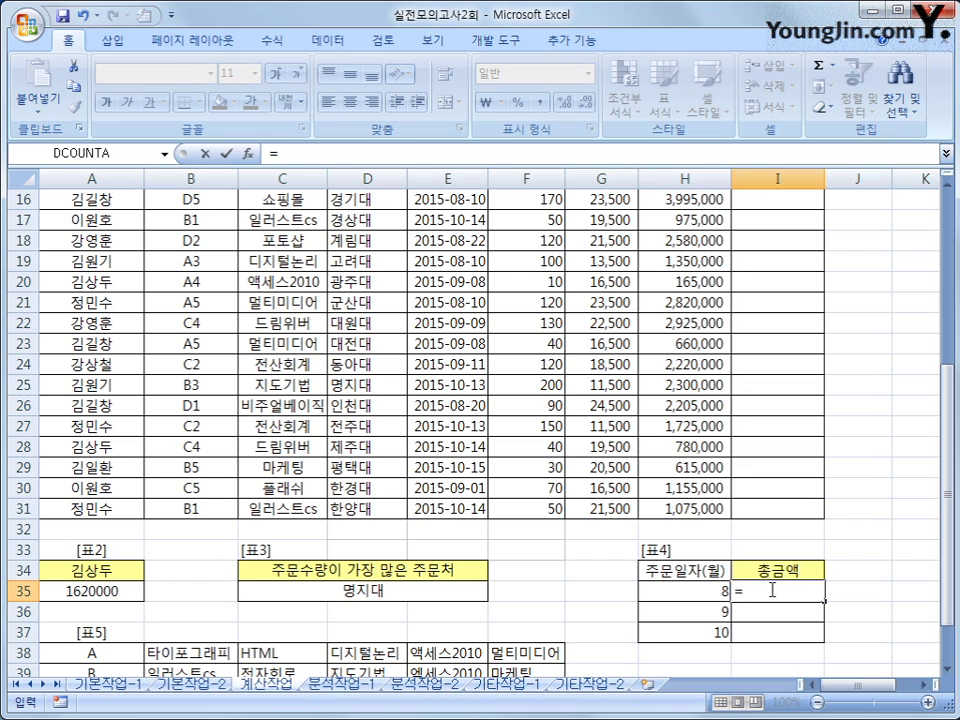
{"action": "type", "text": "sum("}
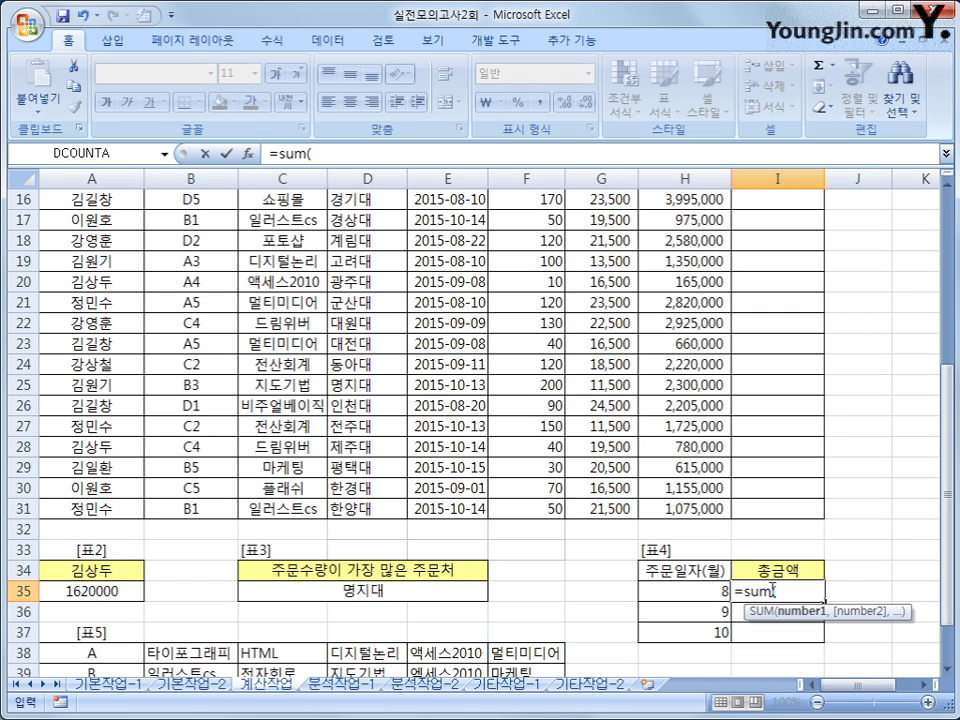
{"action": "type", "text": "if("}
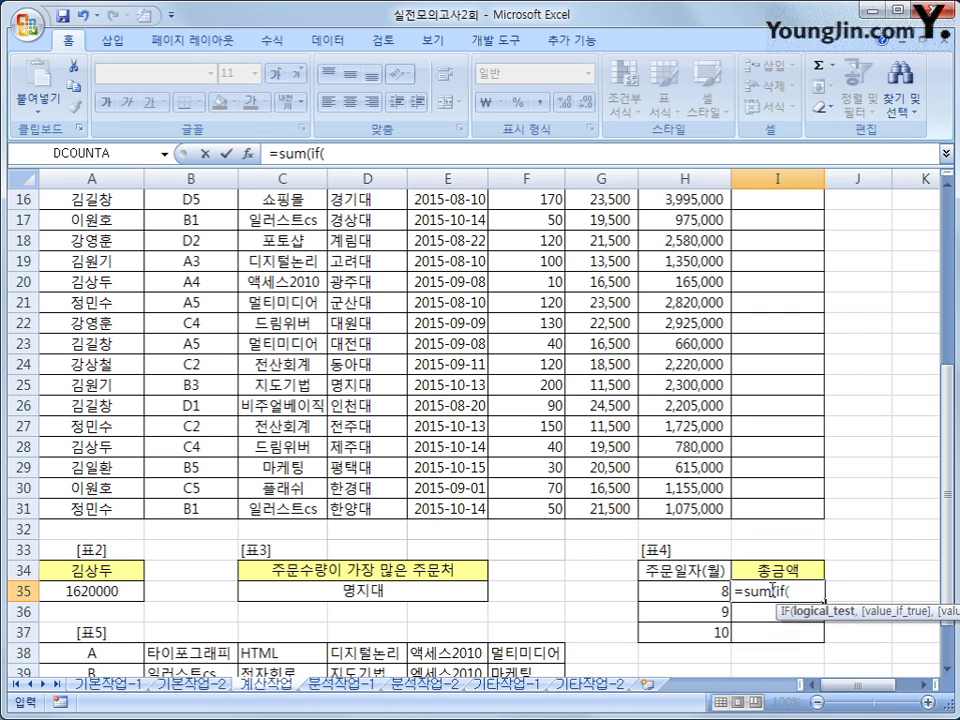
{"action": "type", "text": "month("}
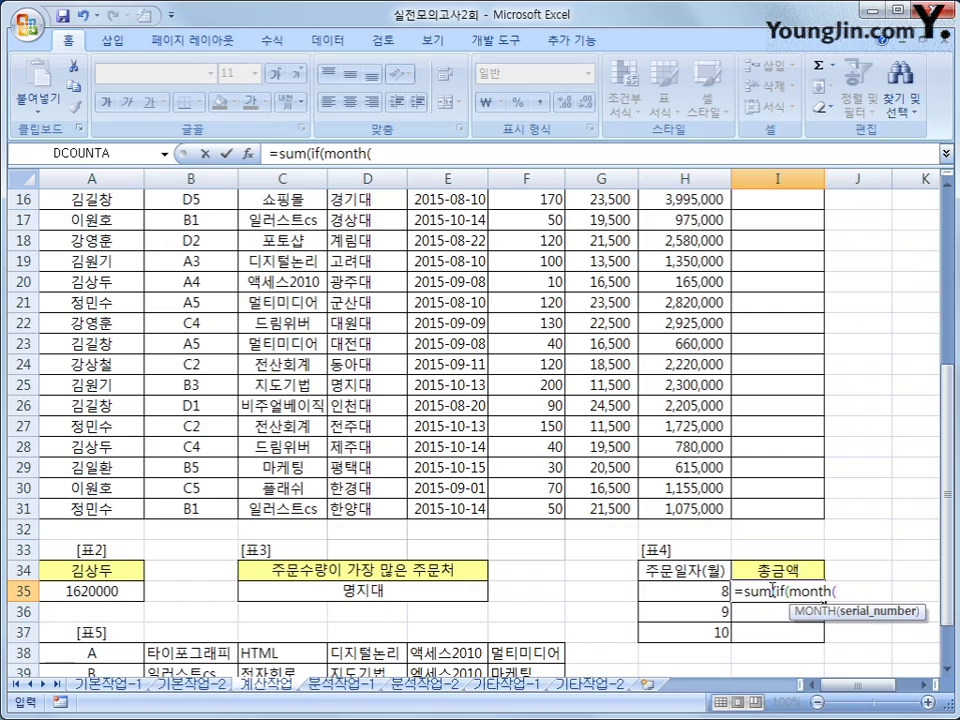
- Complete the IF condition by comparing the month of the absolute 주문일자 range $E$3:$E$31 with H35
{"action": "scroll", "coordinate": [360, 339], "scroll_direction": "up", "scroll_amount": 5}
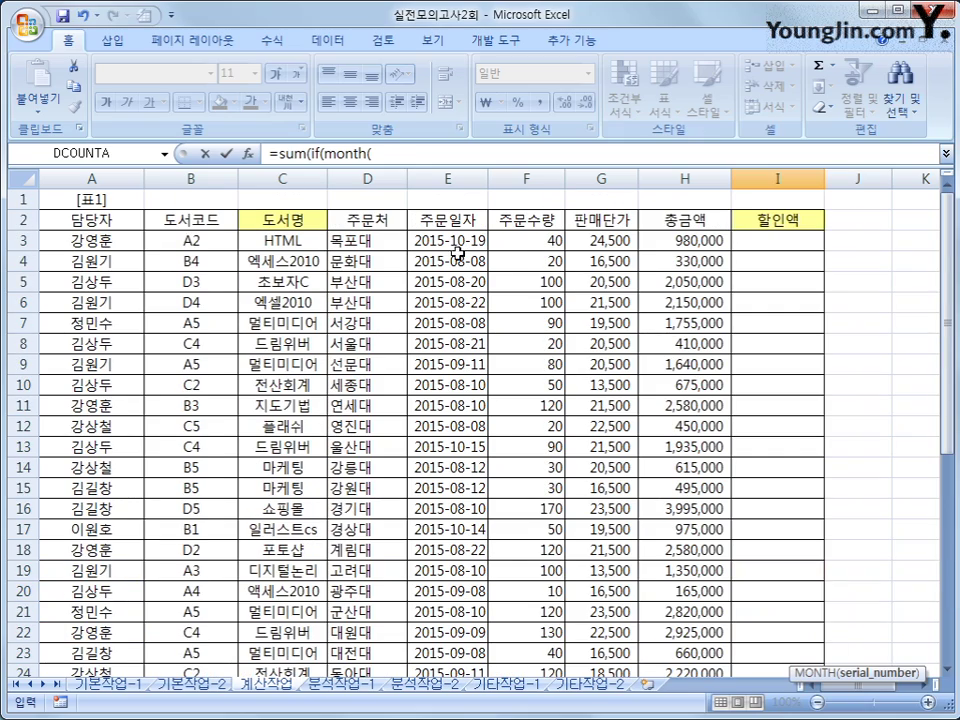
{"action": "left_click_drag", "start_coordinate": [457, 245], "coordinate": [457, 634]}
{"action": "key", "text": "F4"}
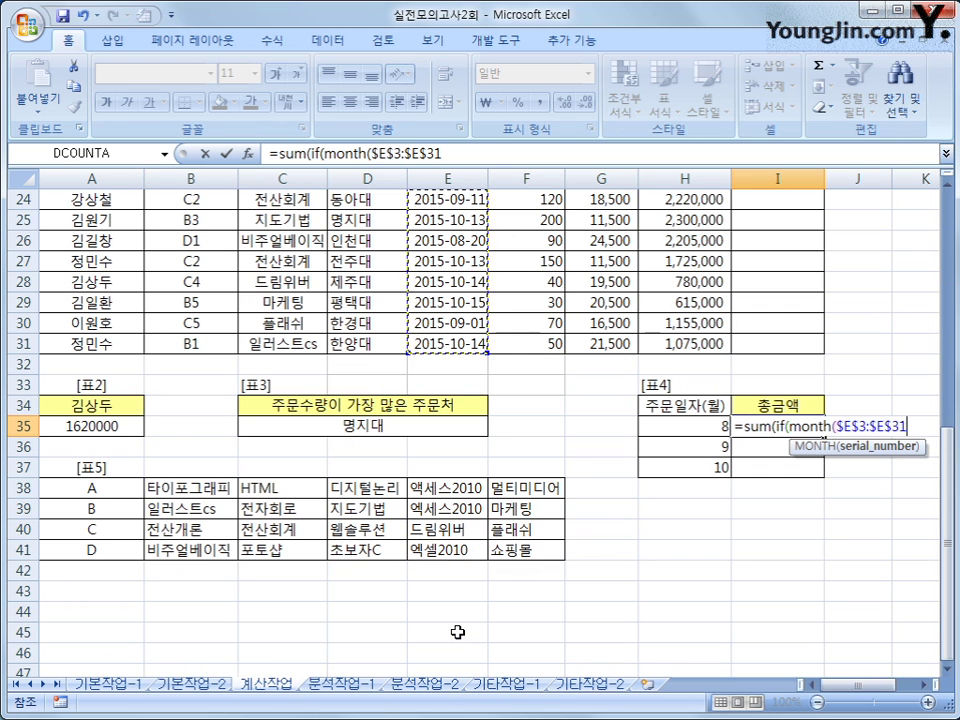
{"action": "type", "text": ")"}
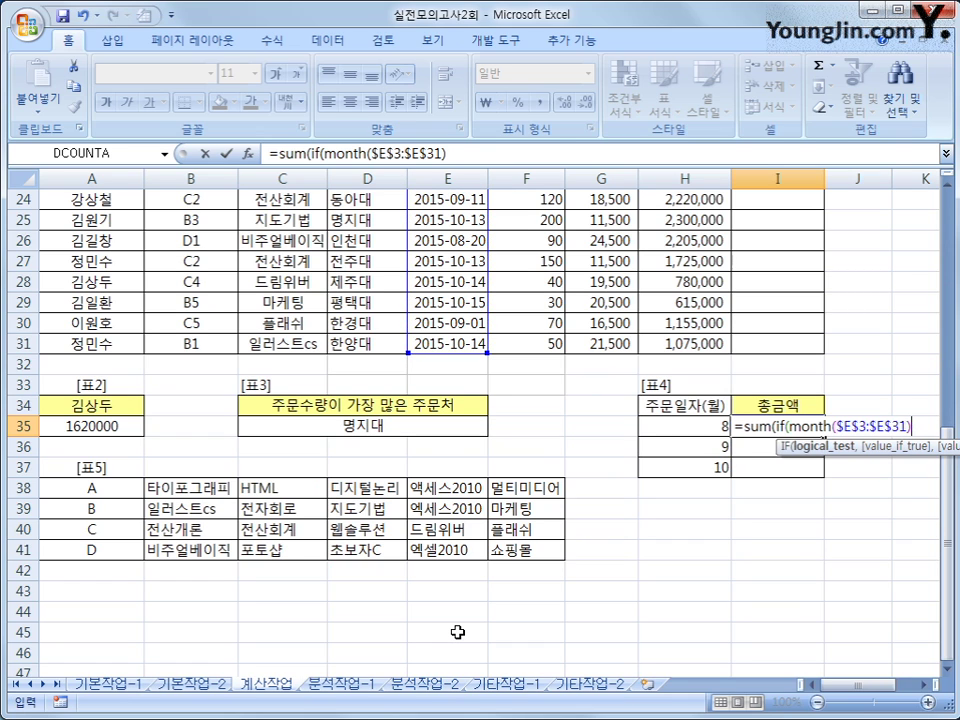
{"action": "type", "text": "="}
{"action": "key", "text": "Left"}
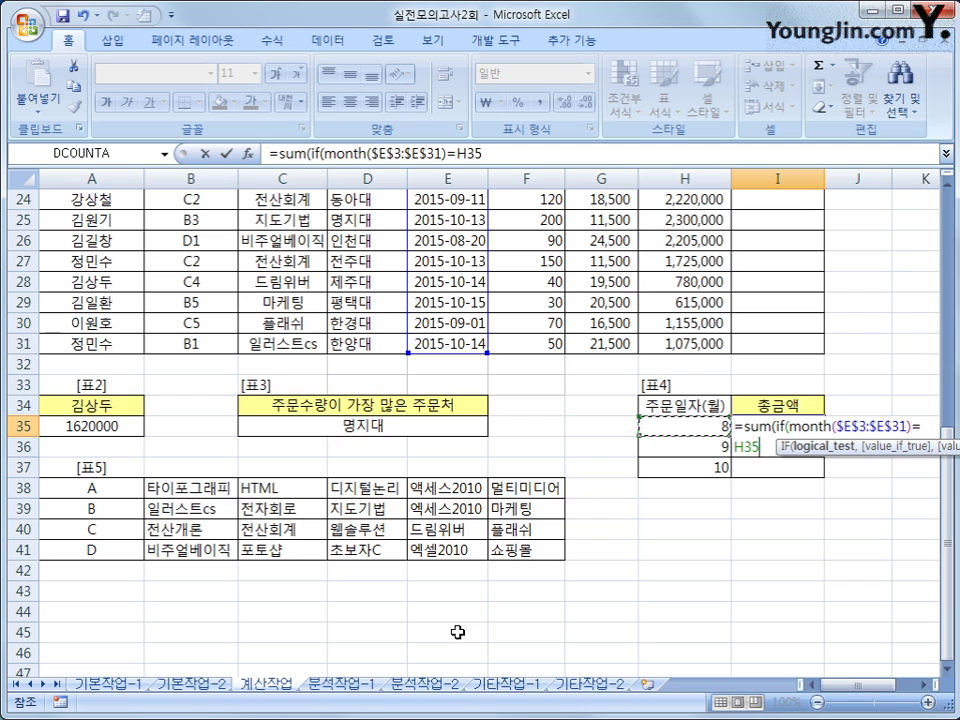
{"action": "type", "text": ","}
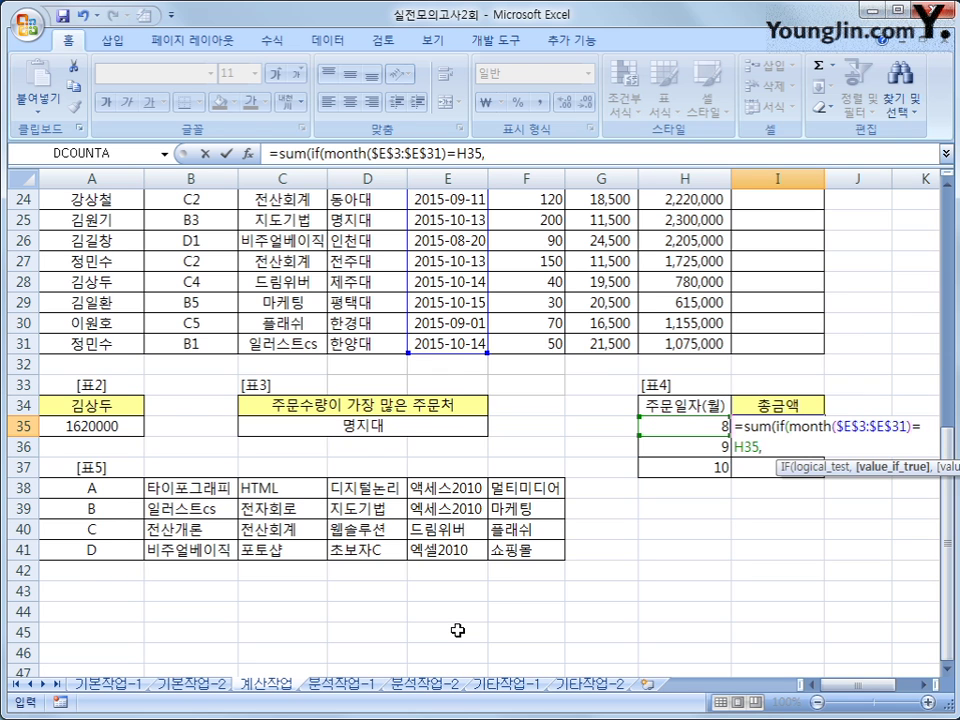
- Use the absolute 총금액 range $H$3:$H$31 as the IF's true value and close both functions
{"action": "scroll", "coordinate": [457, 631], "scroll_direction": "up", "scroll_amount": 8}
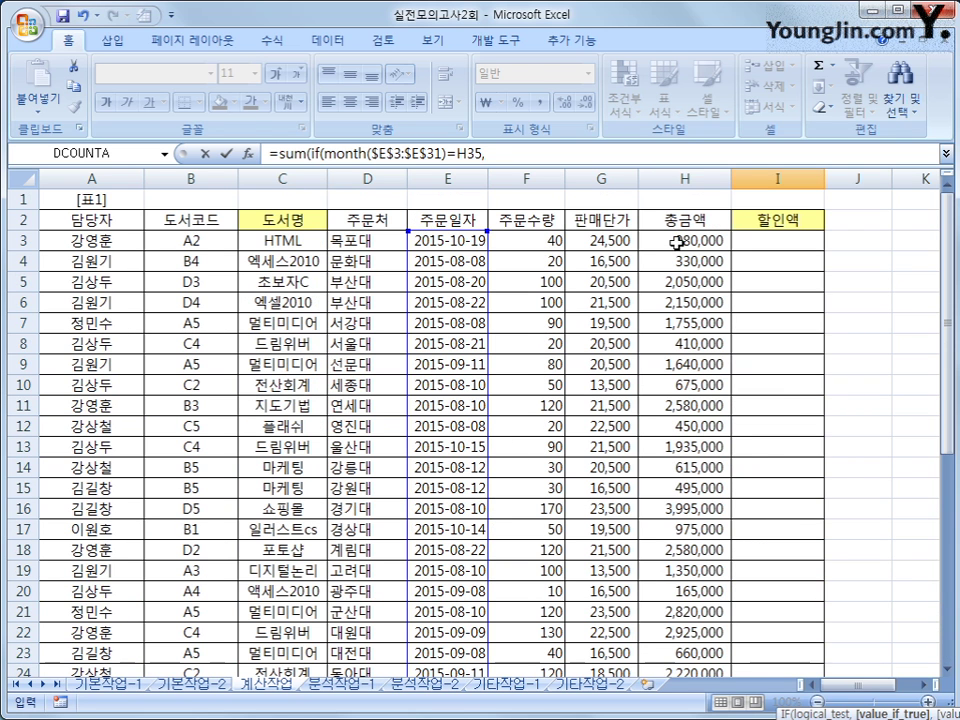
{"action": "left_click_drag", "start_coordinate": [675, 241], "coordinate": [692, 636]}
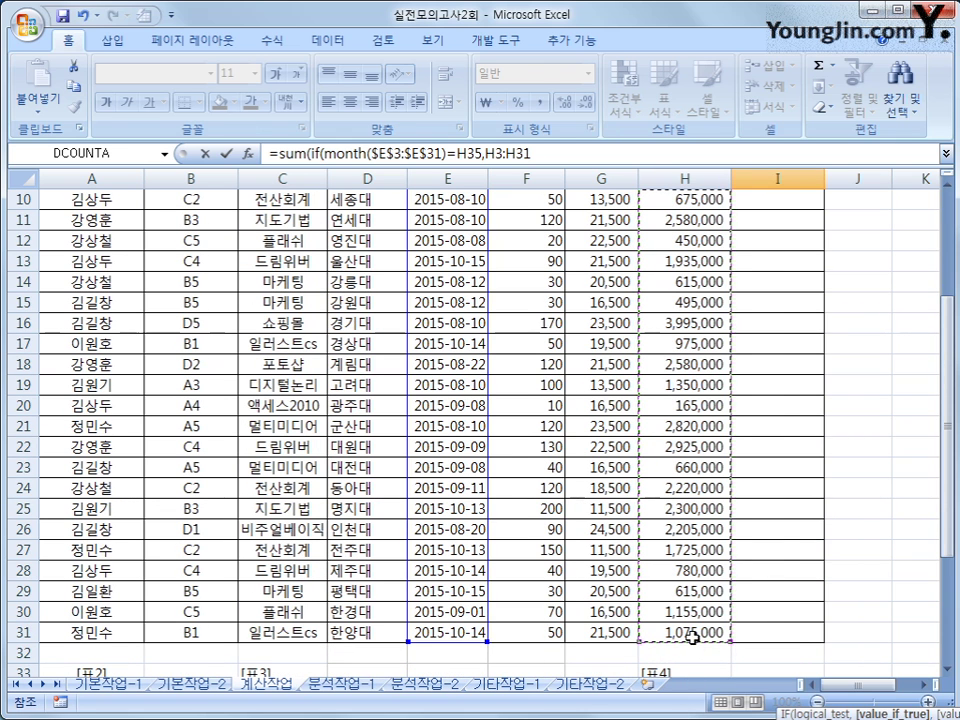
{"action": "key", "text": "F4"}
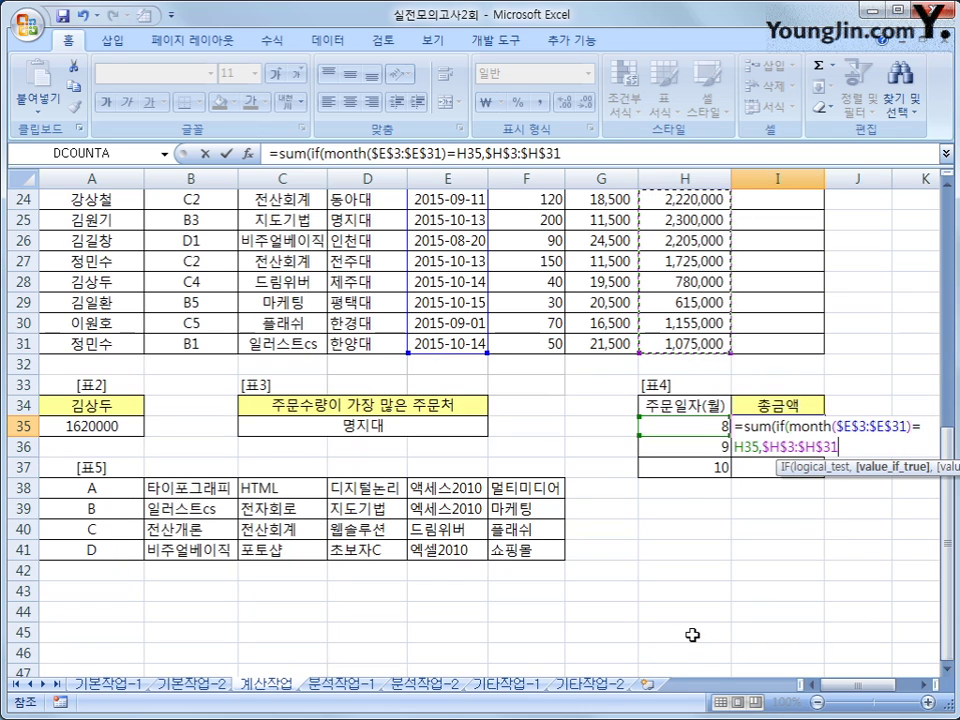
{"action": "type", "text": "))"}
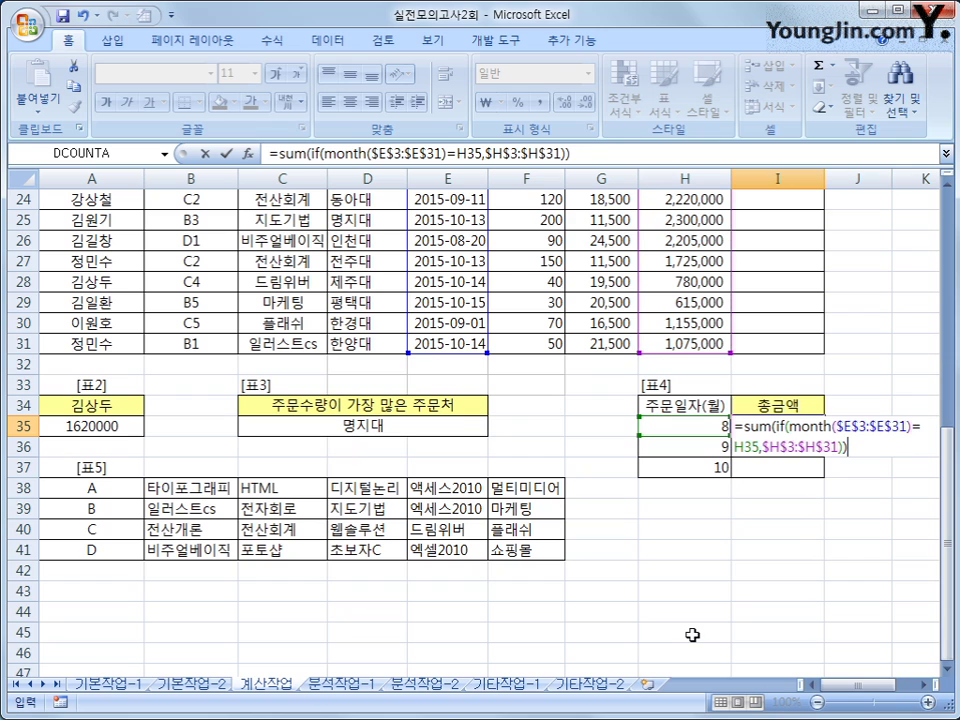
- Enter the I35 formula as an array formula and fill it down through I37
{"action": "key", "text": "ctrl+shift+Return"}
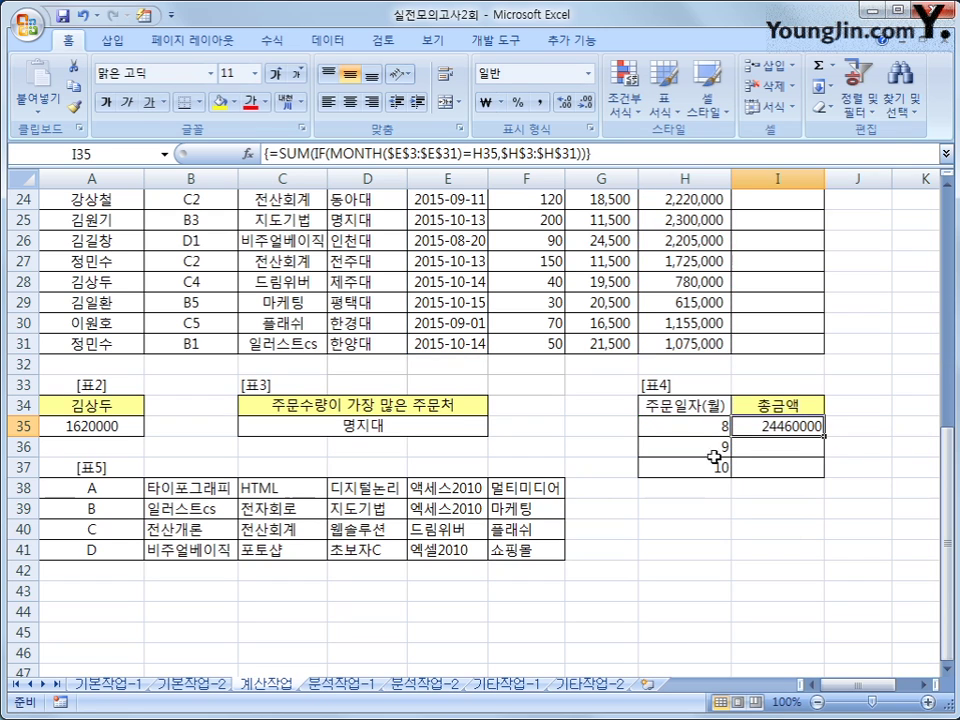
{"action": "left_click_drag", "start_coordinate": [824, 436], "coordinate": [803, 472]}
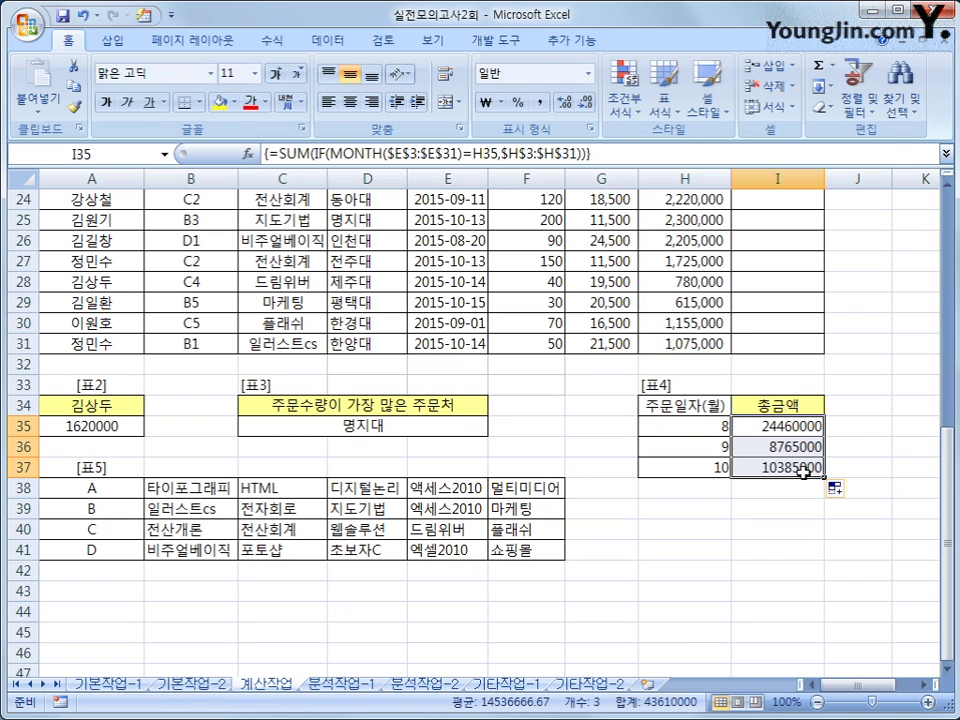
{"action": "left_click", "coordinate": [803, 472]}
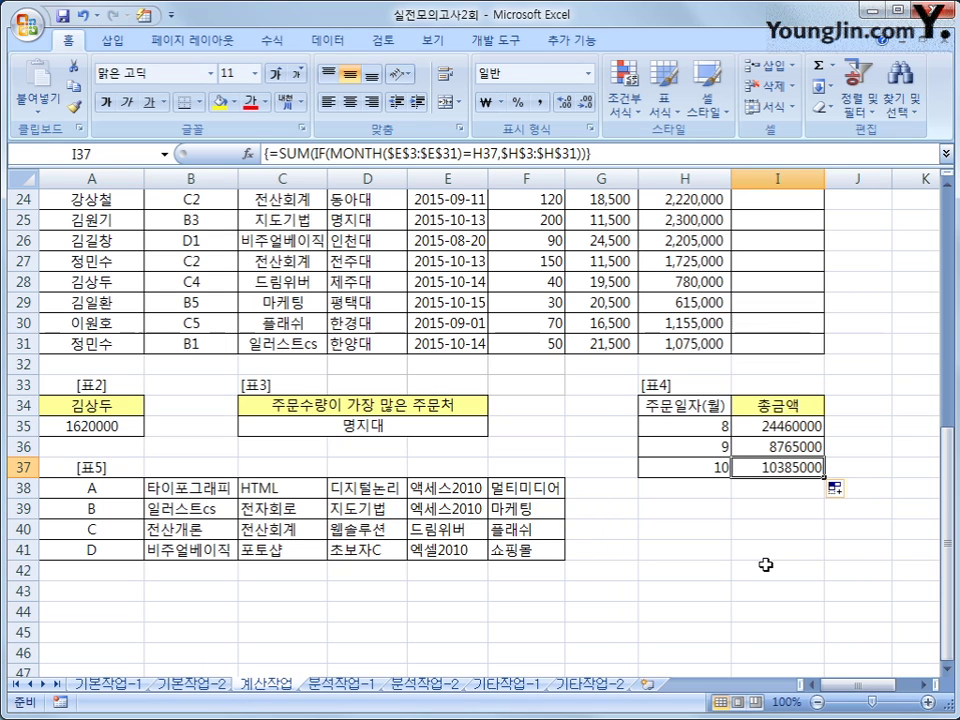
- Open the Visual Basic editor and insert a new module into the workbook's project
{"action": "left_click", "coordinate": [497, 42]}
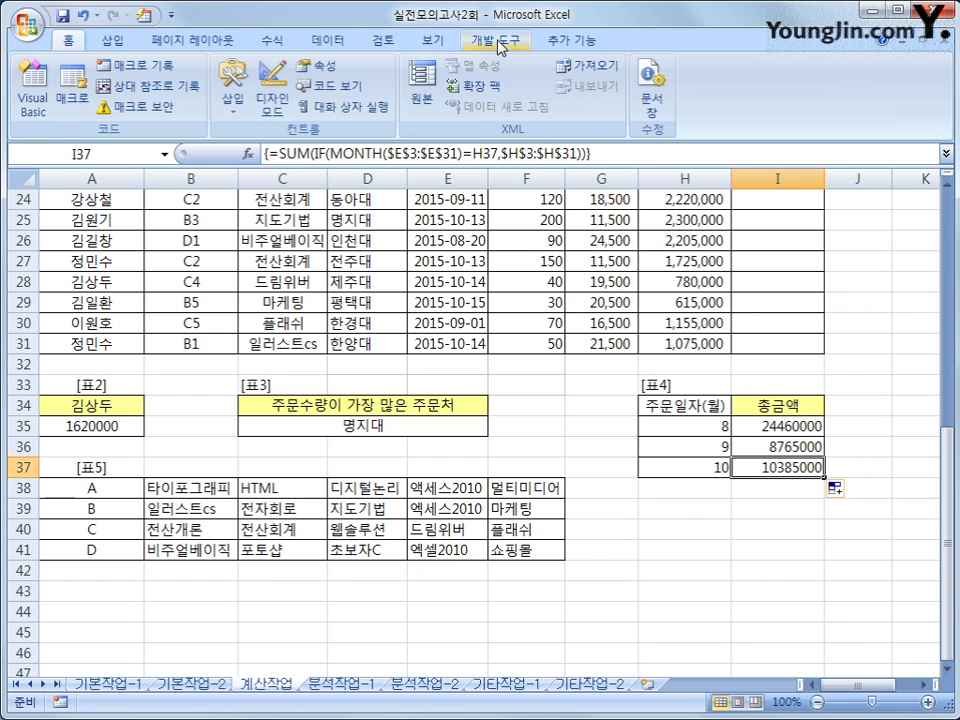
{"action": "left_click", "coordinate": [30, 95]}
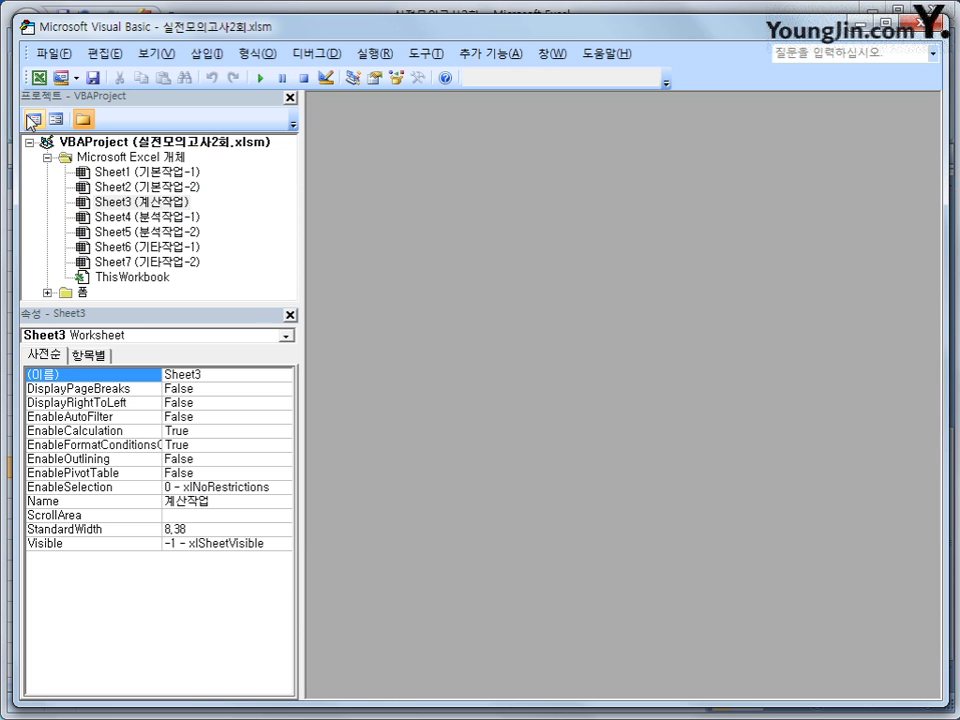
{"action": "left_click", "coordinate": [207, 53]}
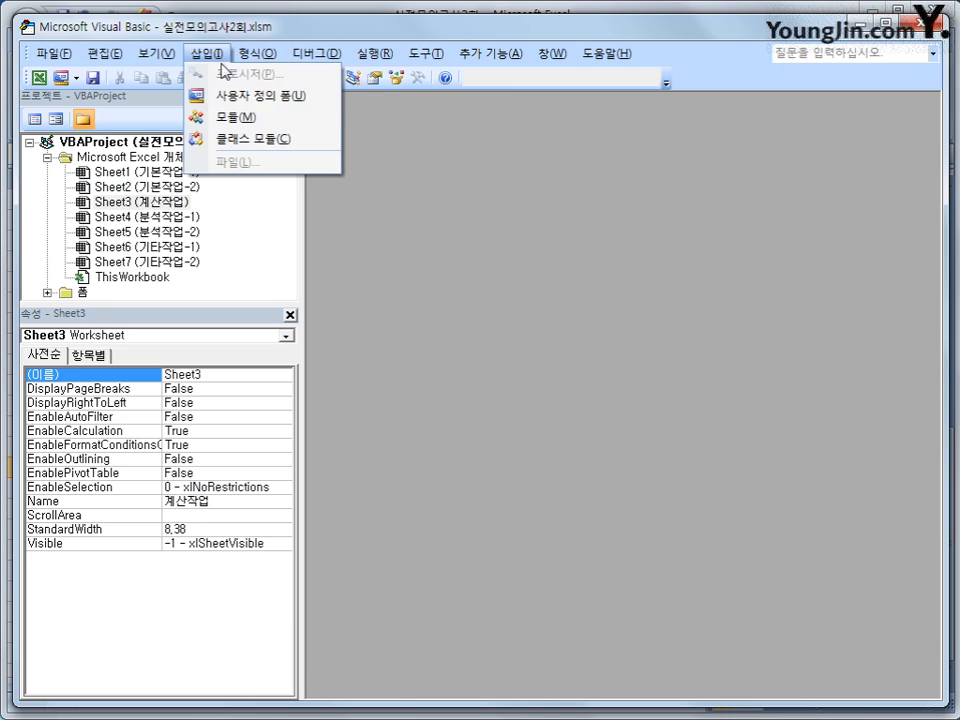
{"action": "left_click", "coordinate": [237, 118]}
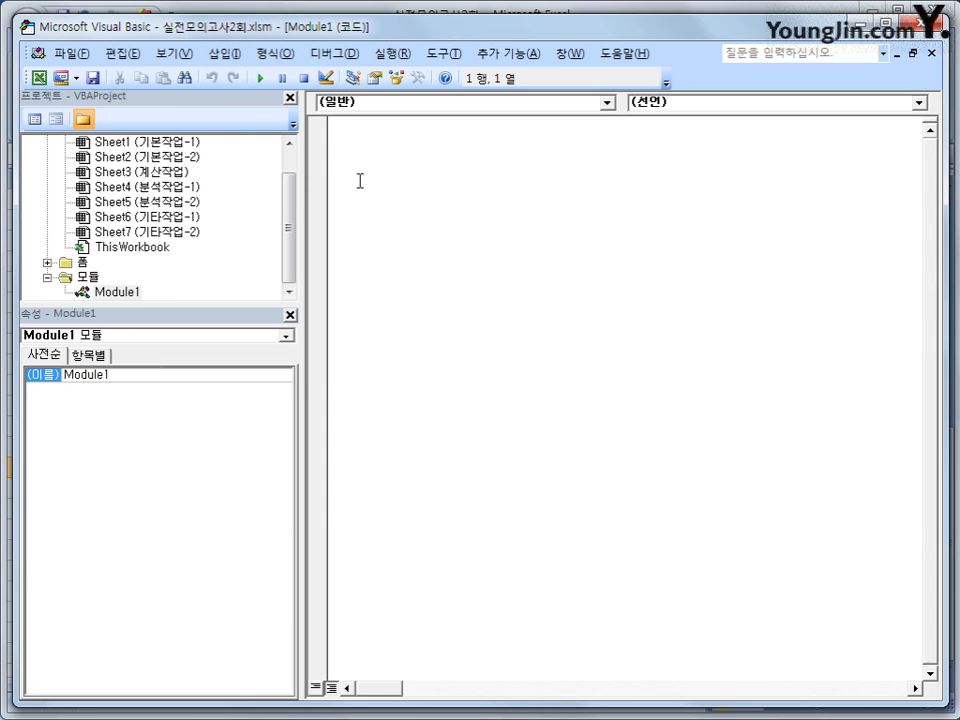
- Declare a public function named f할인액 in the module with the parameters 도서코드 and 총금액
{"action": "type", "text": "="}
{"action": "key", "text": "BackSpace"}
{"action": "type", "text": "publi"}
{"action": "key", "text": "BackSpace"}
{"action": "key", "text": "BackSpace"}
{"action": "key", "text": "BackSpace"}
{"action": "type", "text": "blic fu"}
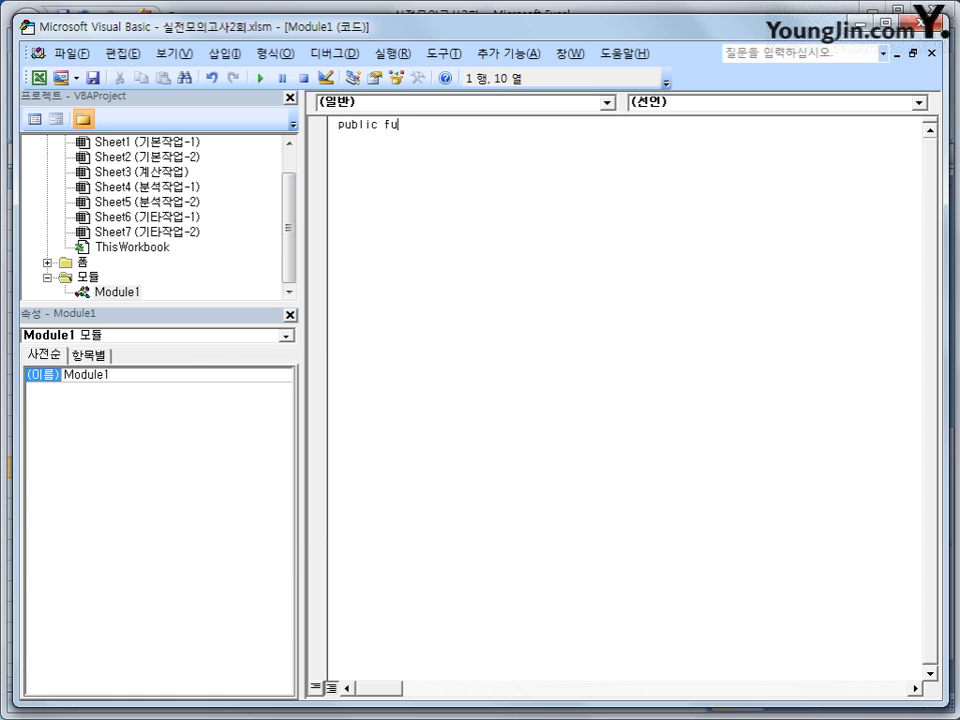
{"action": "type", "text": "nction f할인액("}
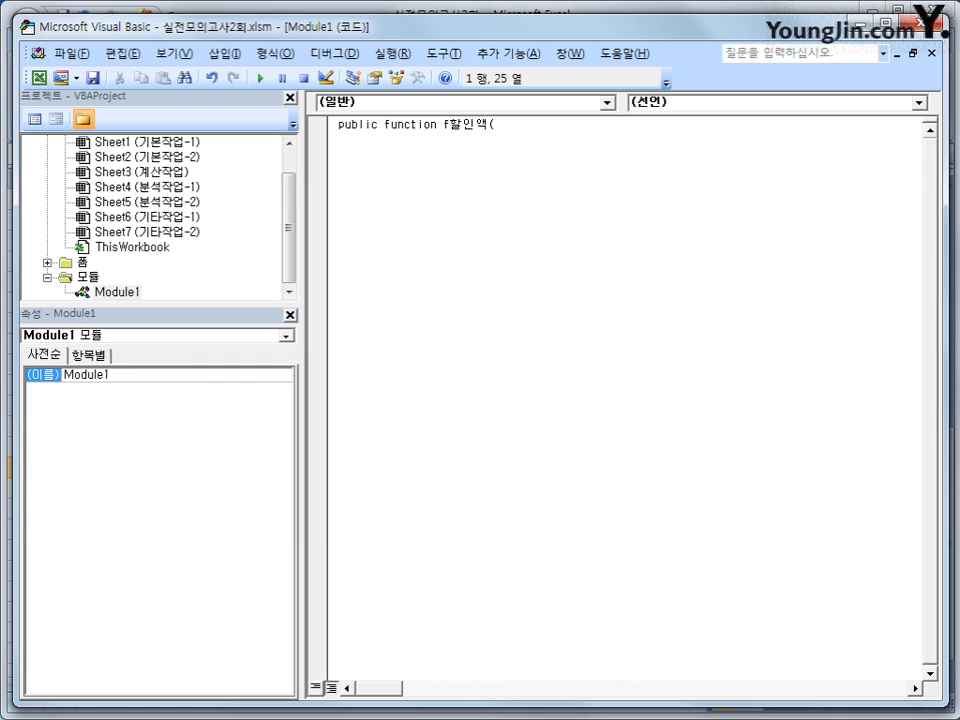
{"action": "type", "text": "도서코드,ㅊ총금액)"}
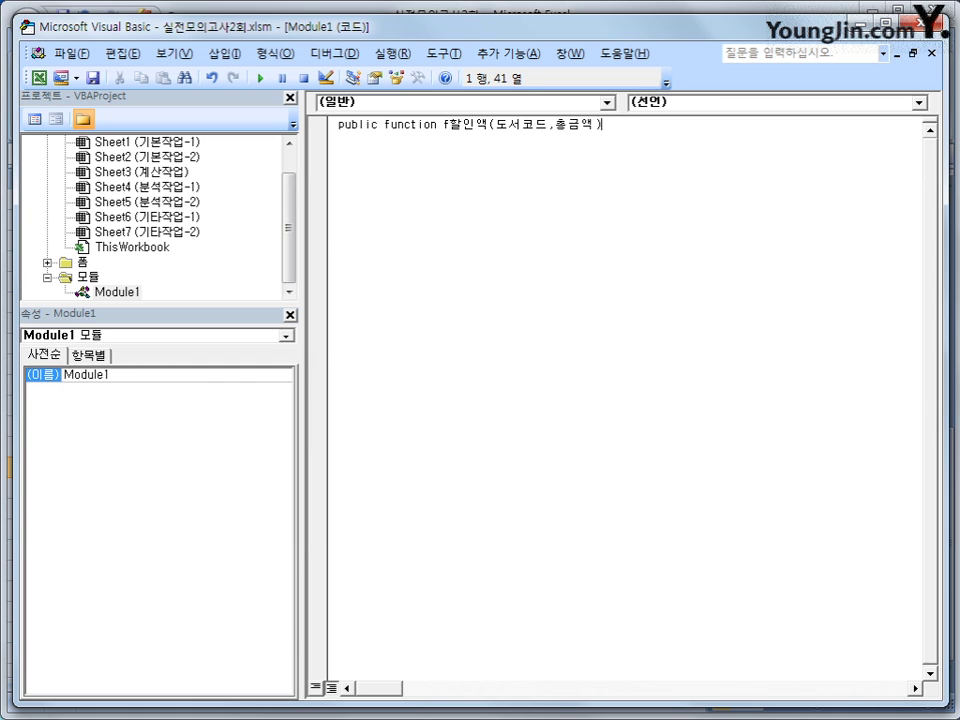
{"action": "key", "text": "Return"}
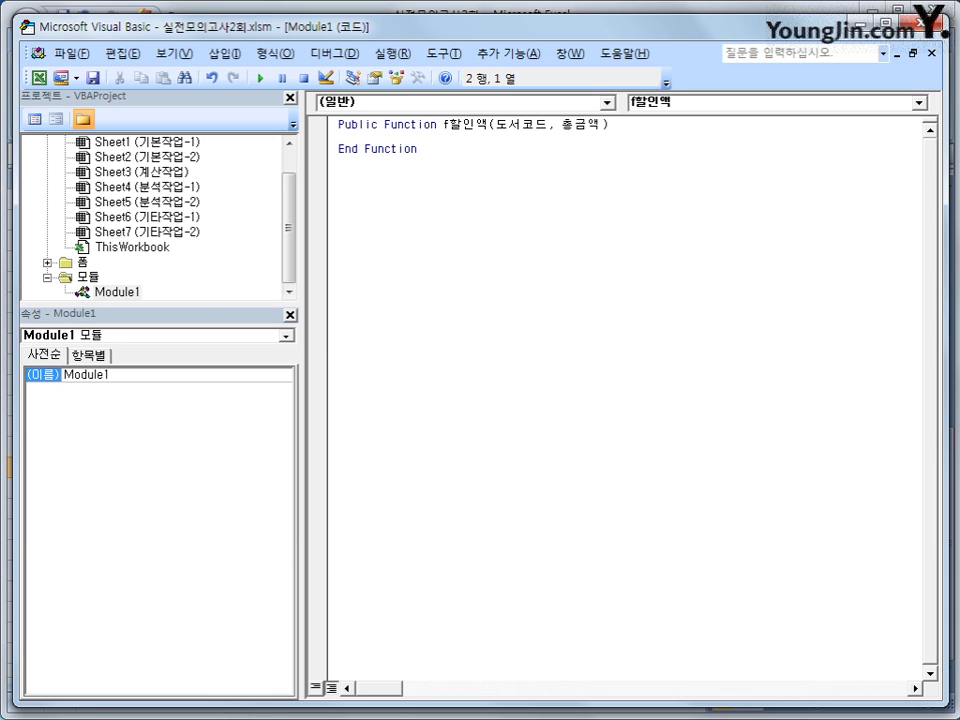
- Start an indented If block in f할인액 that tests whether Left(도서코드, 1) equals "D"
{"action": "key", "text": "Return"}
{"action": "key", "text": "Tab"}
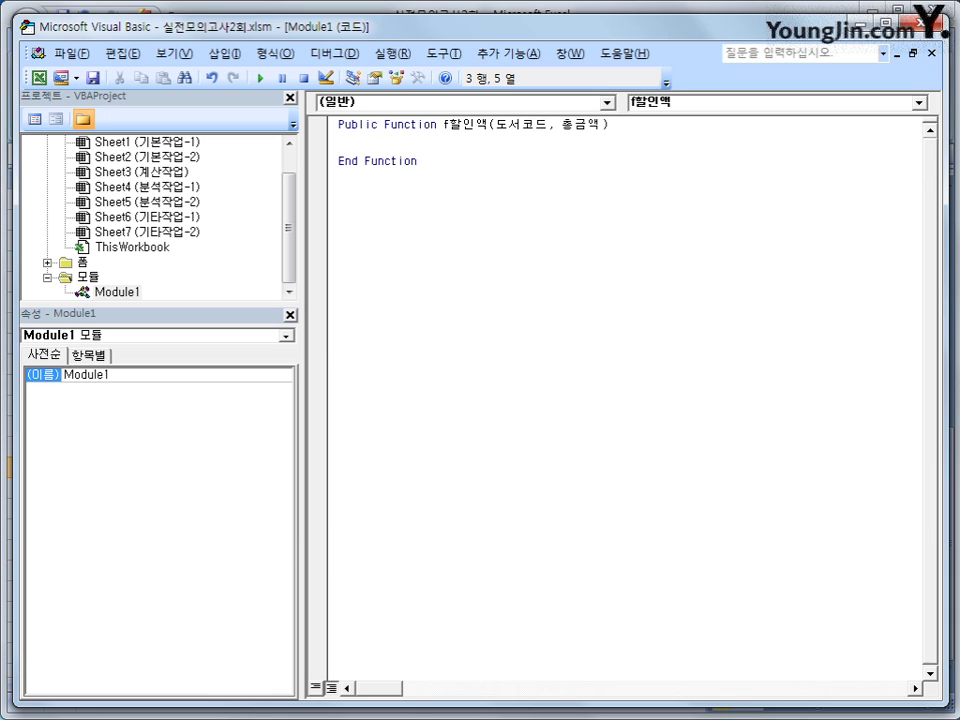
{"action": "type", "text": "if left("}
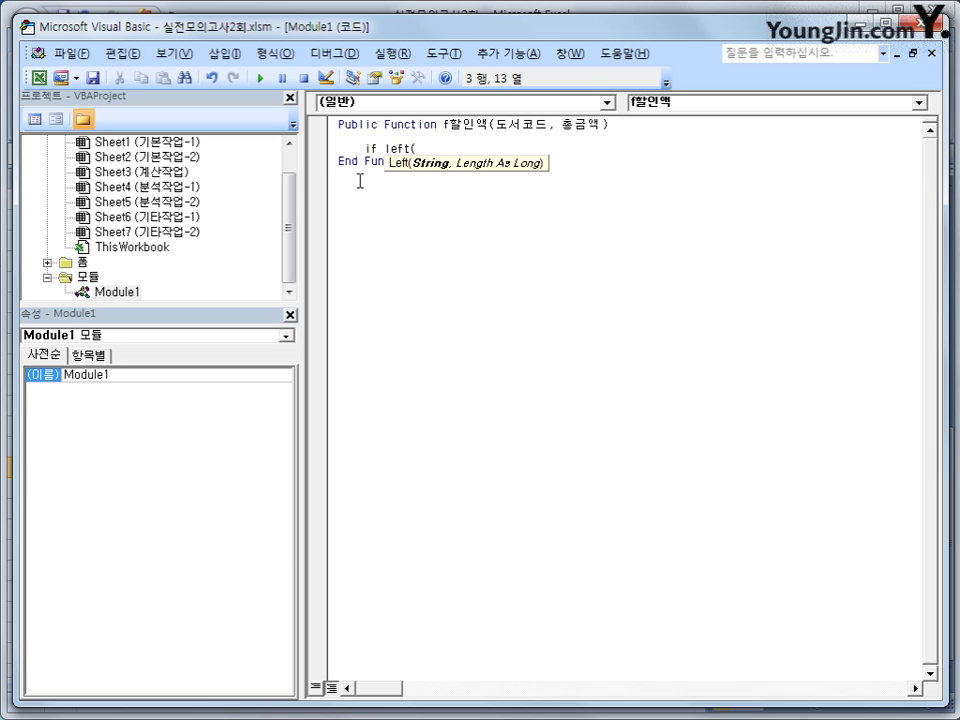
{"action": "type", "text": "도서코드,1"}
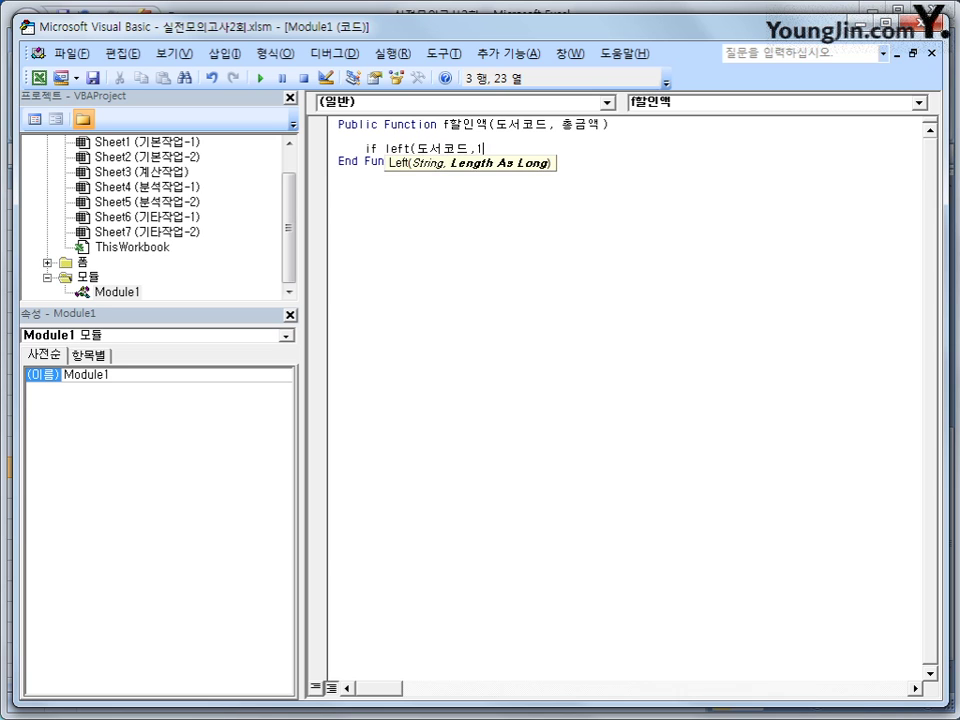
{"action": "type", "text": ")=\""}
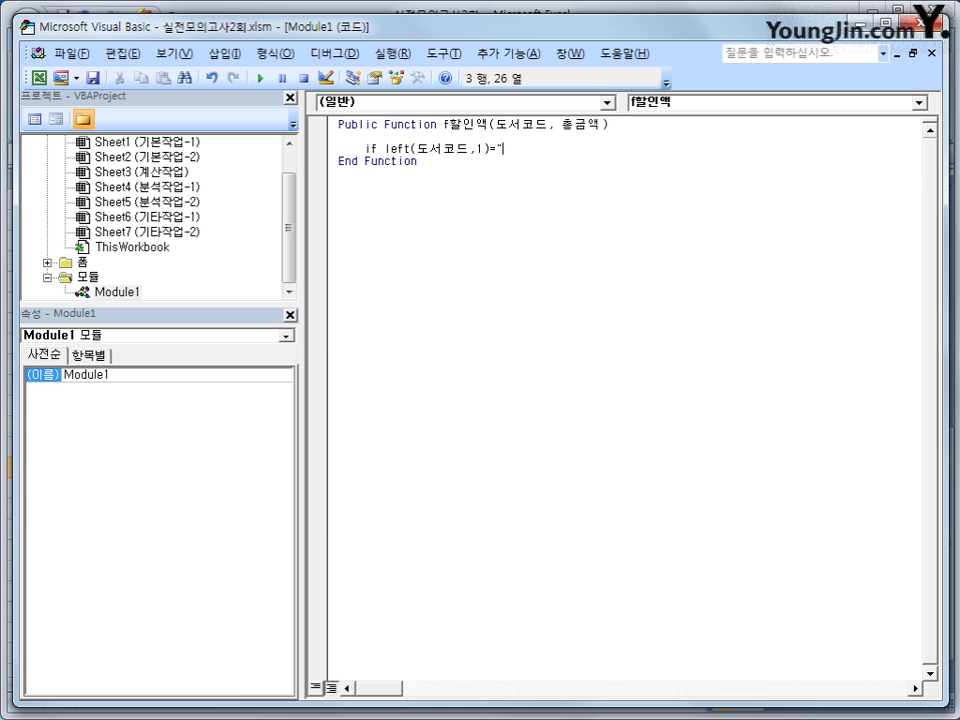
{"action": "type", "text": "D\" ㅅ"}
{"action": "key", "text": "BackSpace"}
{"action": "type", "text": "then"}
{"action": "key", "text": "Return"}
{"action": "key", "text": "Tab"}
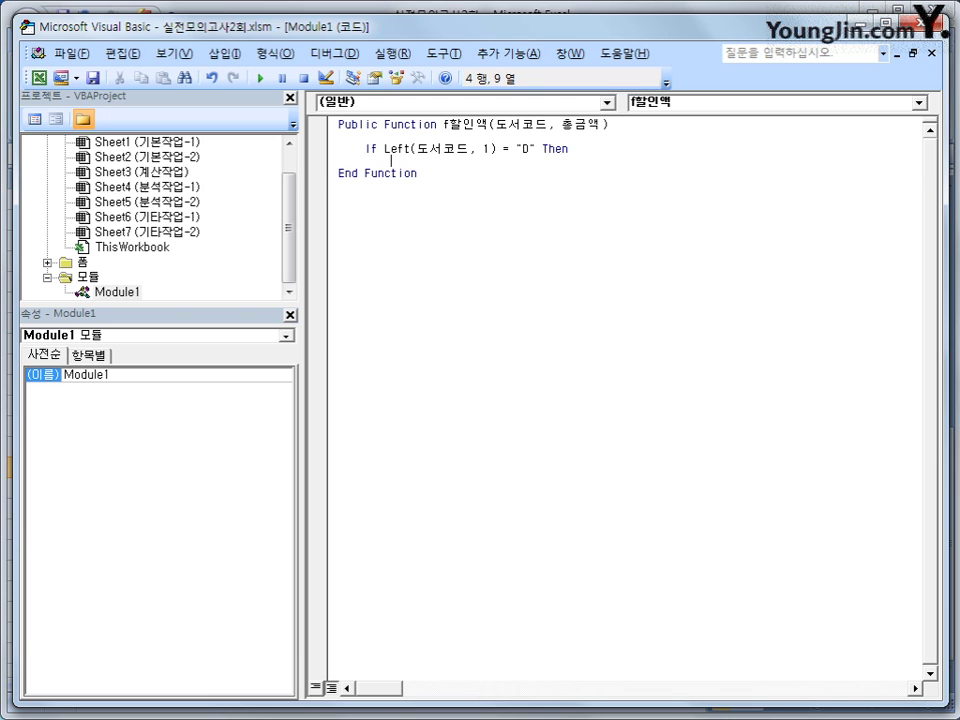
- Assign Int(총금액 * 0.3) to f할인액 as the result of the If's true branch
{"action": "type", "text": "f할인액 ="}
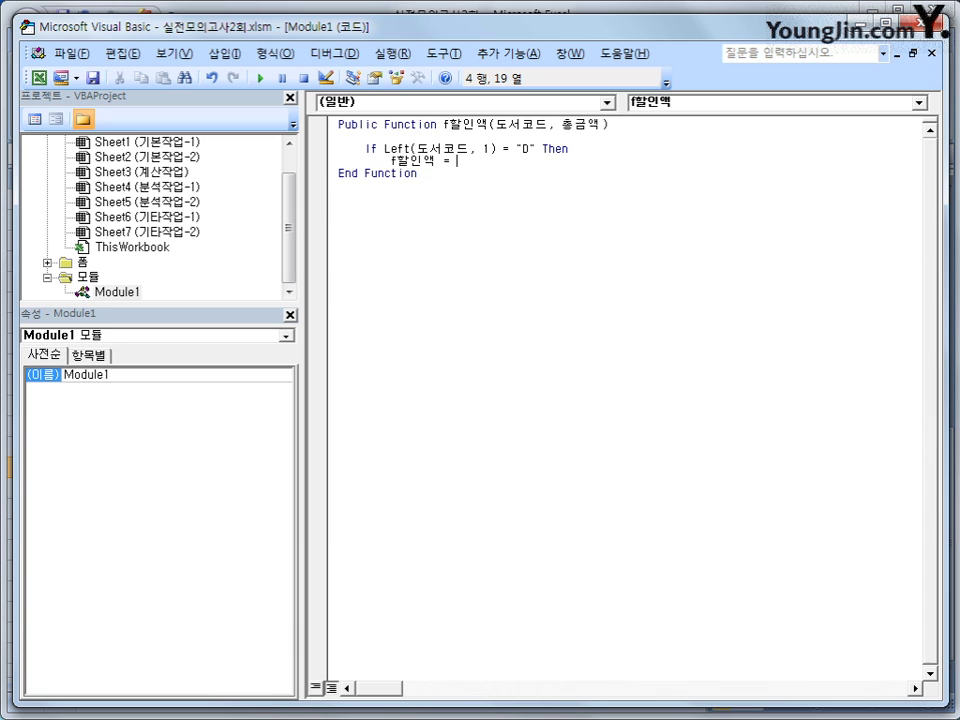
{"action": "type", "text": "총"}
{"action": "key", "text": "BackSpace"}
{"action": "type", "text": "int("}
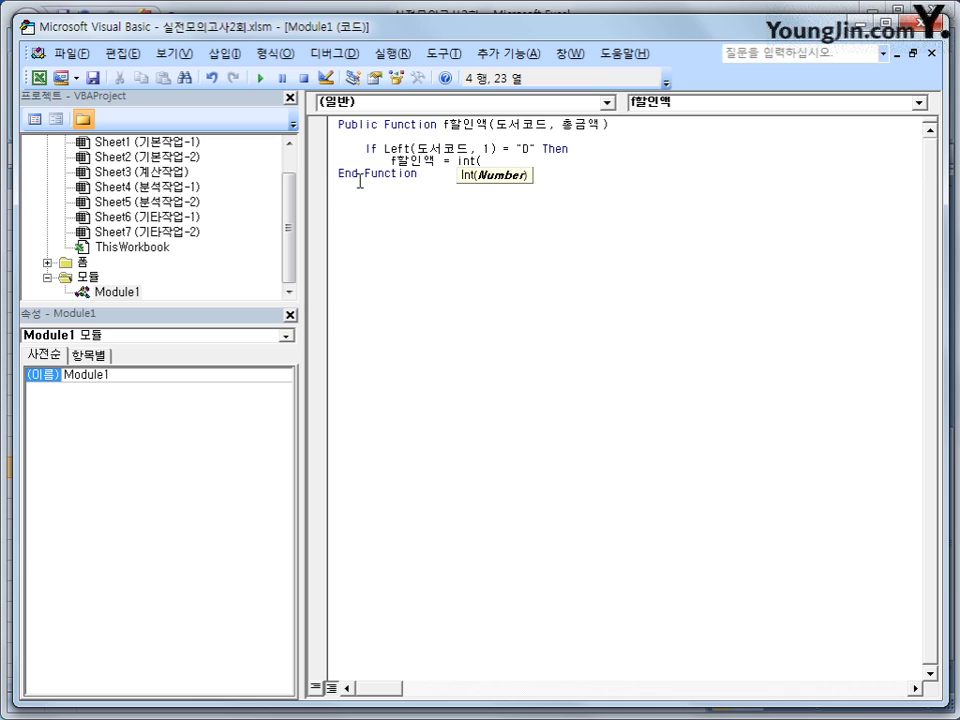
{"action": "type", "text": "총금액 * 0.3)"}
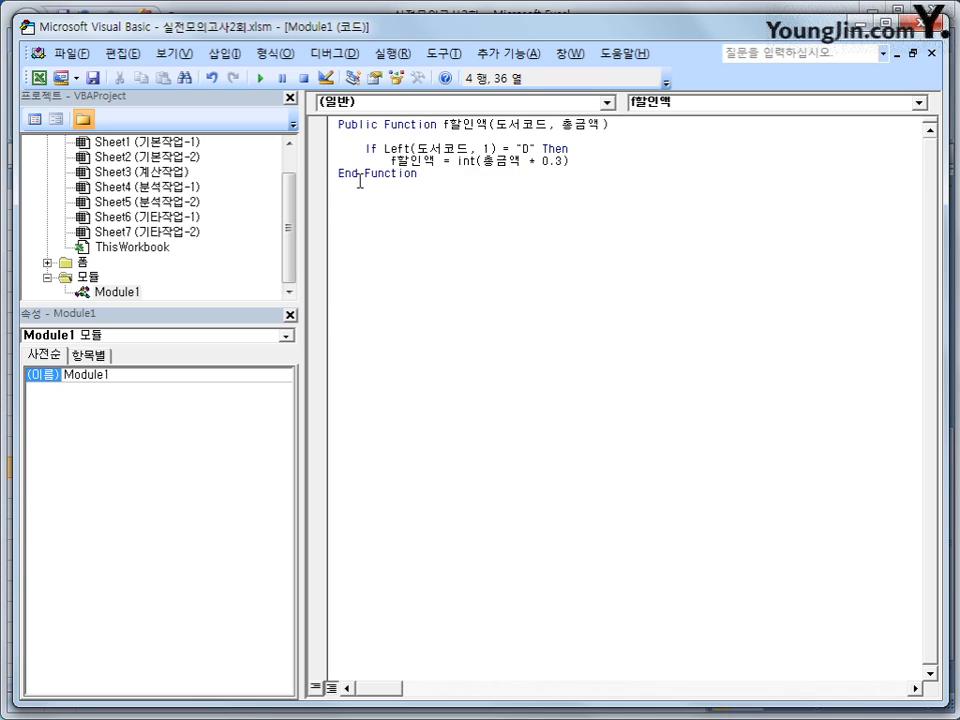
{"action": "key", "text": "Return"}
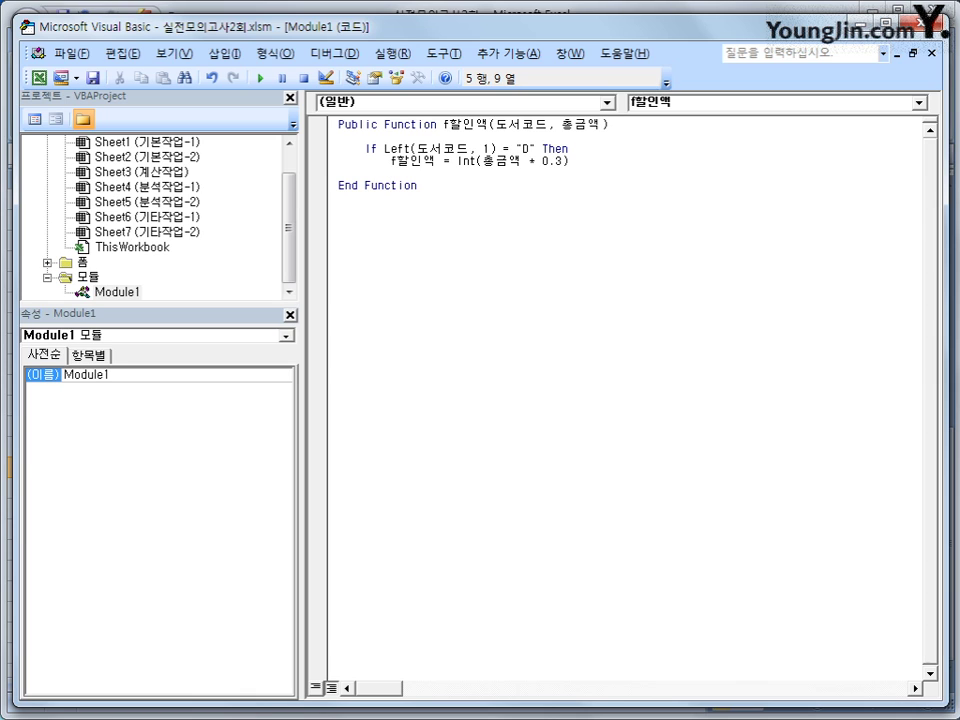
- Add an Else branch that assigns Int(총금액 * 0.2) to f할인액
{"action": "key", "text": "BackSpace"}
{"action": "type", "text": "else"}
{"action": "key", "text": "Return"}
{"action": "key", "text": "Tab"}
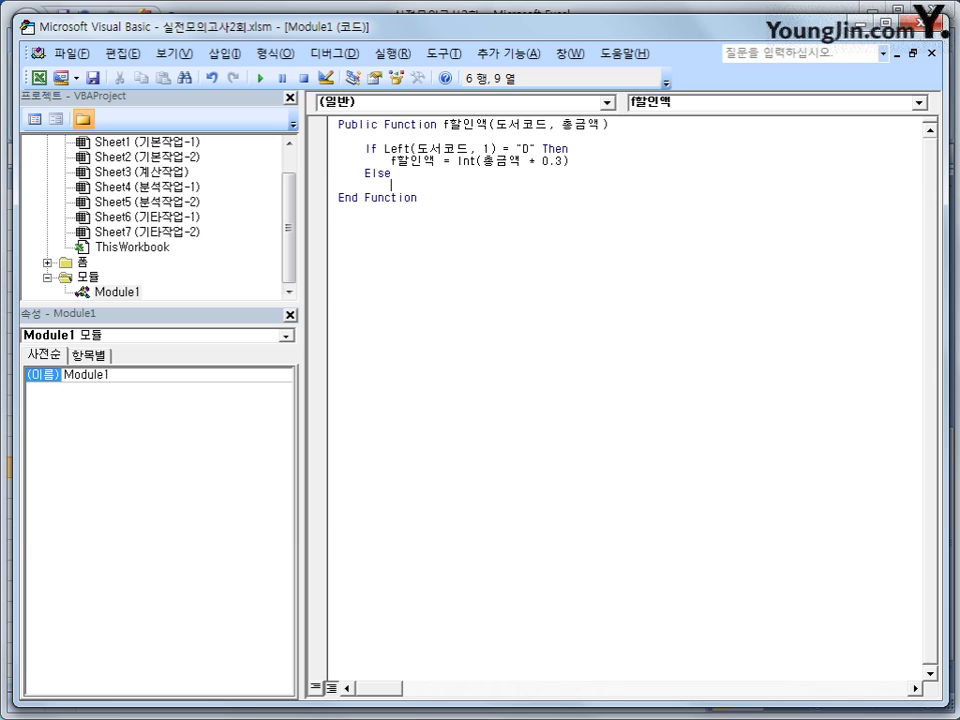
{"action": "type", "text": "f할인액 = ㅑㅜ"}
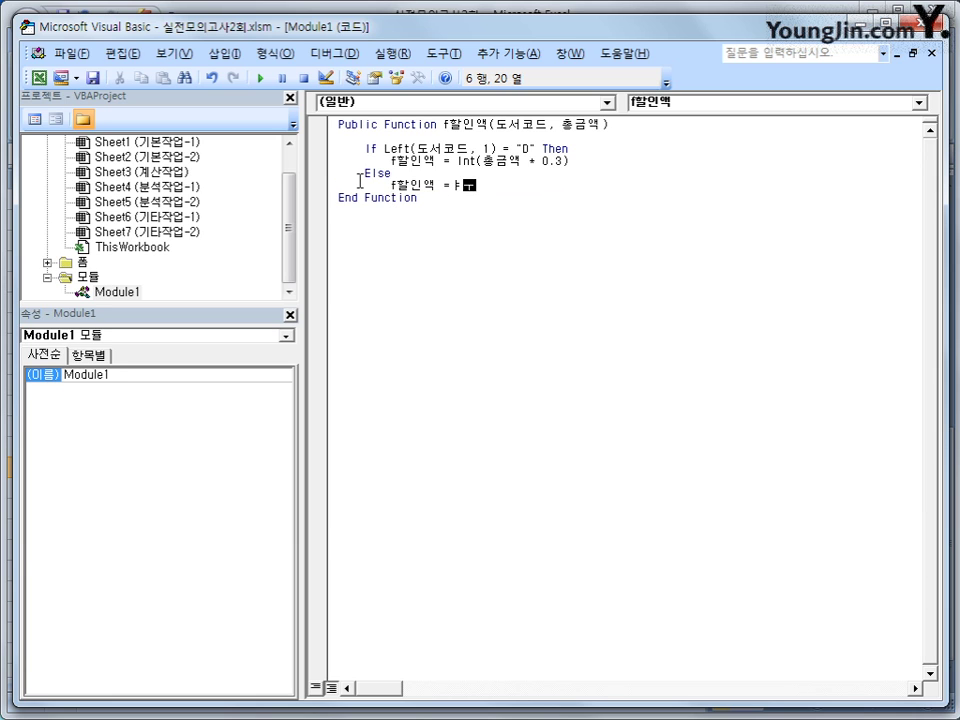
{"action": "key", "text": "BackSpace"}
{"action": "type", "text": "int(총금액"}
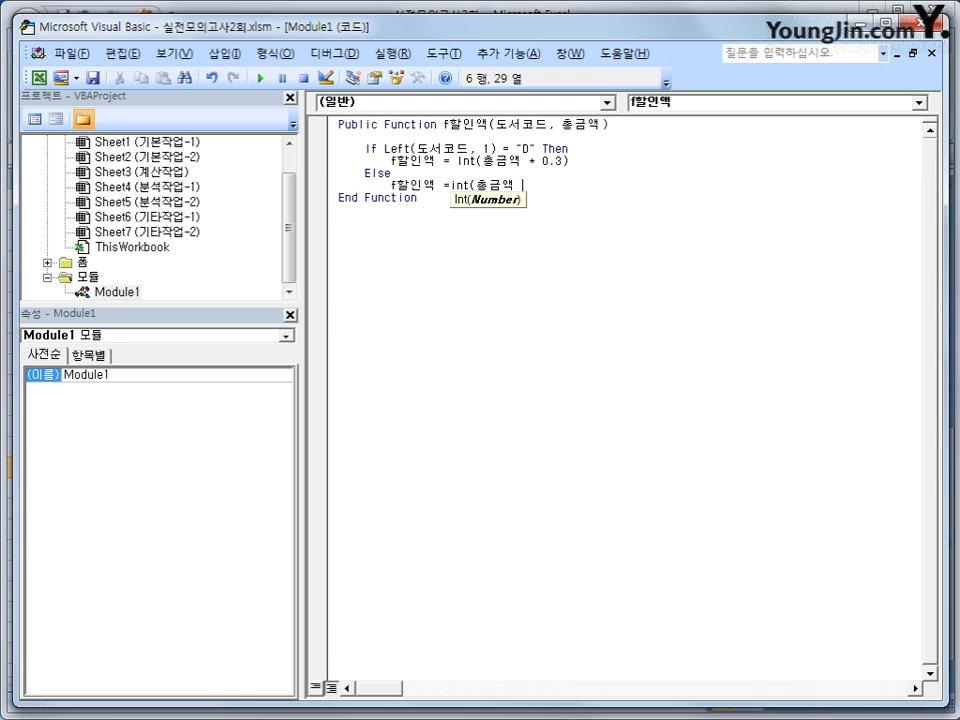
{"action": "type", "text": " * 0.2"}
{"action": "key", "text": "Return"}
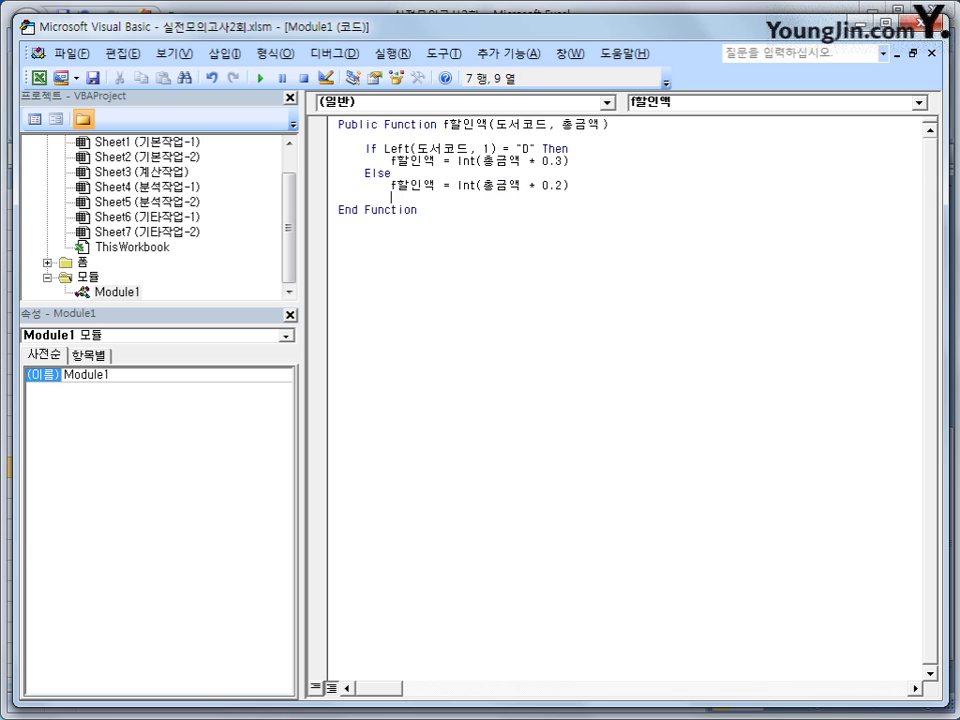
- Close the conditional block with End If, aligned with the If line
{"action": "key", "text": "BackSpace"}
{"action": "type", "text": "end if"}
{"action": "key", "text": "Return"}
{"action": "key", "text": "Up"}
{"action": "key", "text": "Up"}
{"action": "key", "text": "Down"}
{"action": "key", "text": "Down"}
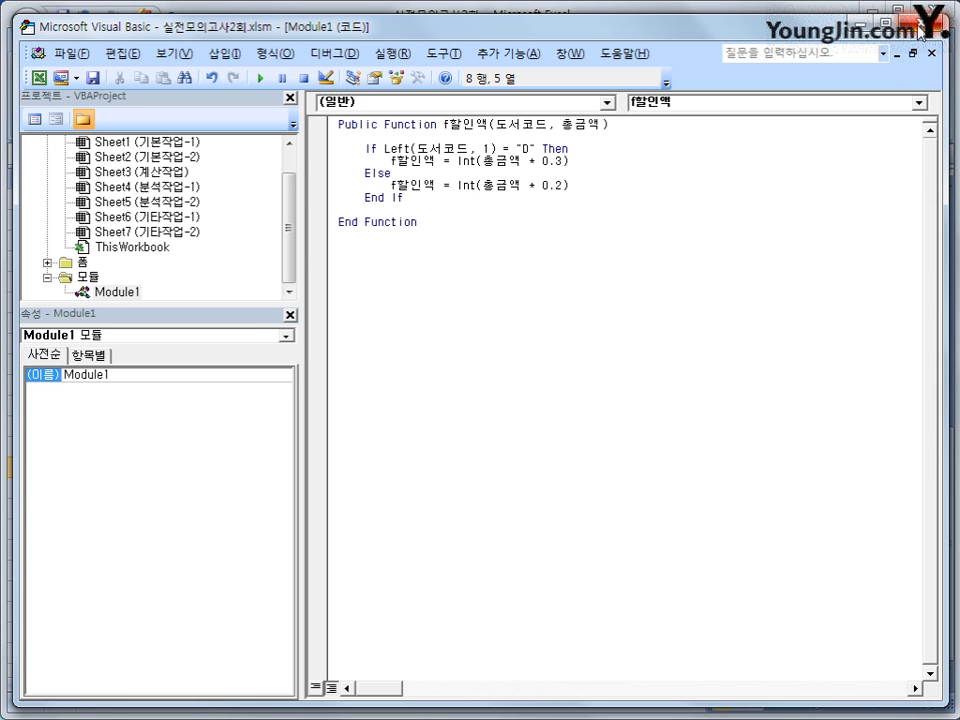
- Return to the 계산작업 worksheet and insert the user-defined function f할인액 in cell I3
{"action": "key", "text": "alt+F11"}
{"action": "scroll", "coordinate": [650, 570], "scroll_direction": "up", "scroll_amount": 8}
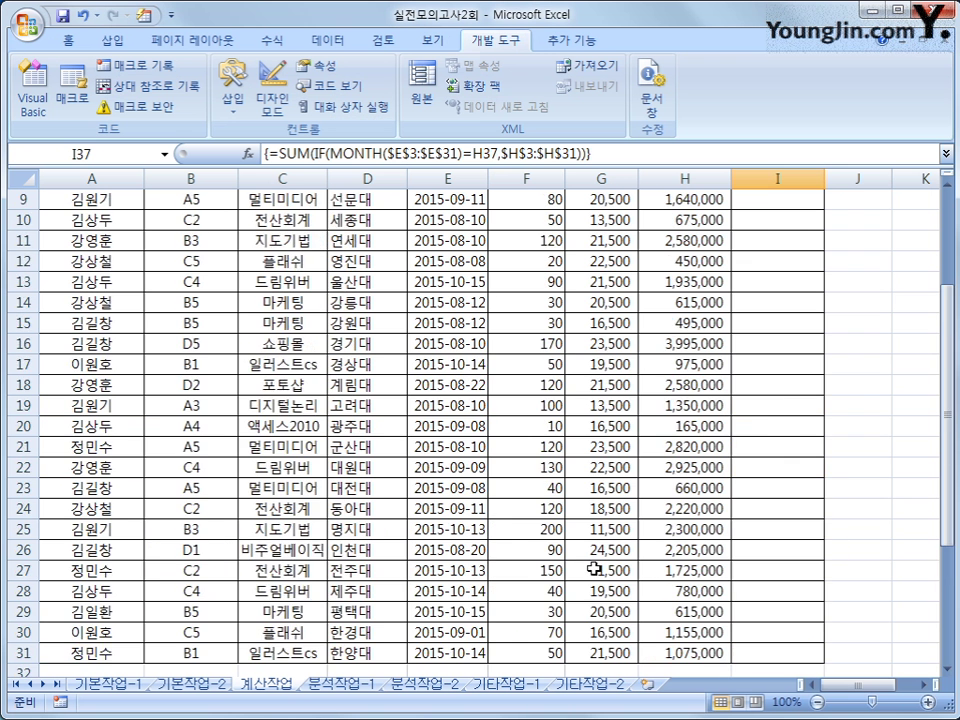
{"action": "left_click", "coordinate": [755, 241]}
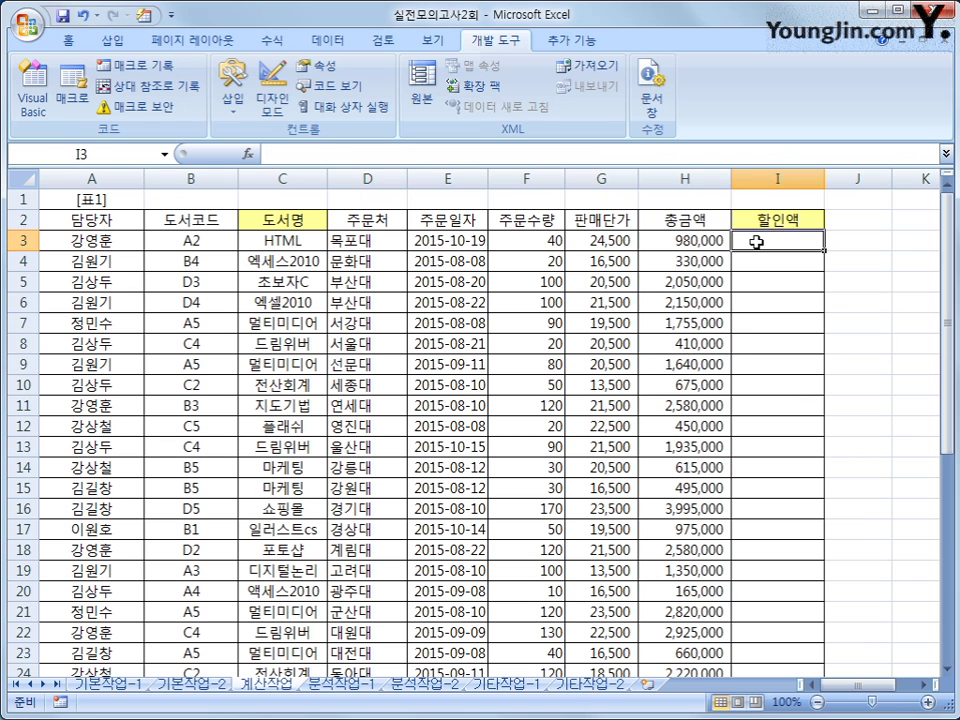
{"action": "left_click", "coordinate": [247, 153]}
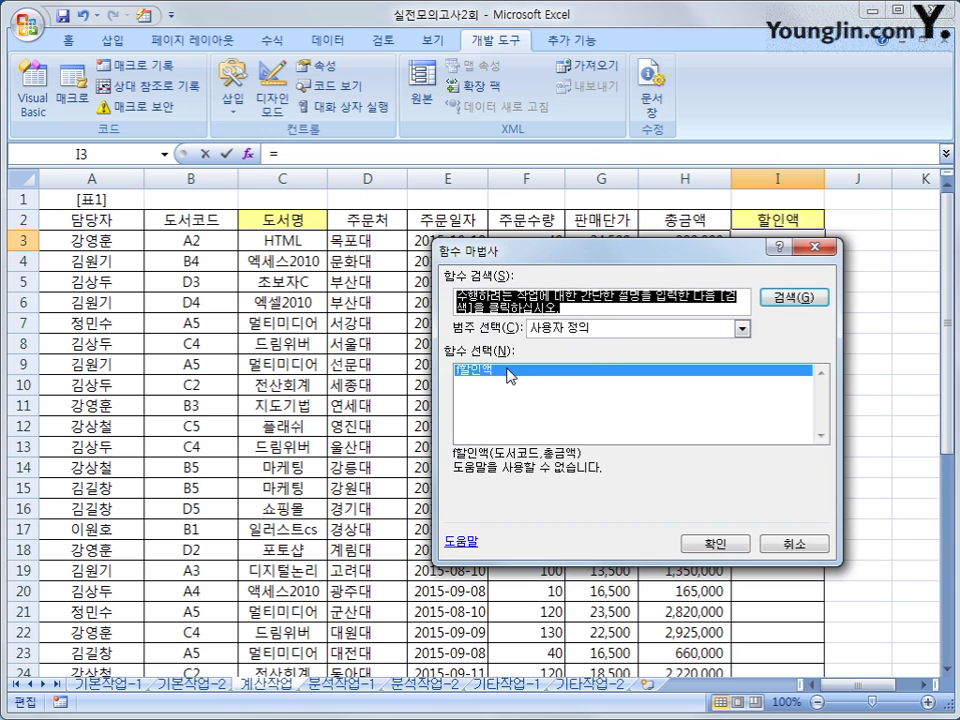
{"action": "left_click", "coordinate": [509, 372]}
{"action": "left_click", "coordinate": [620, 328]}
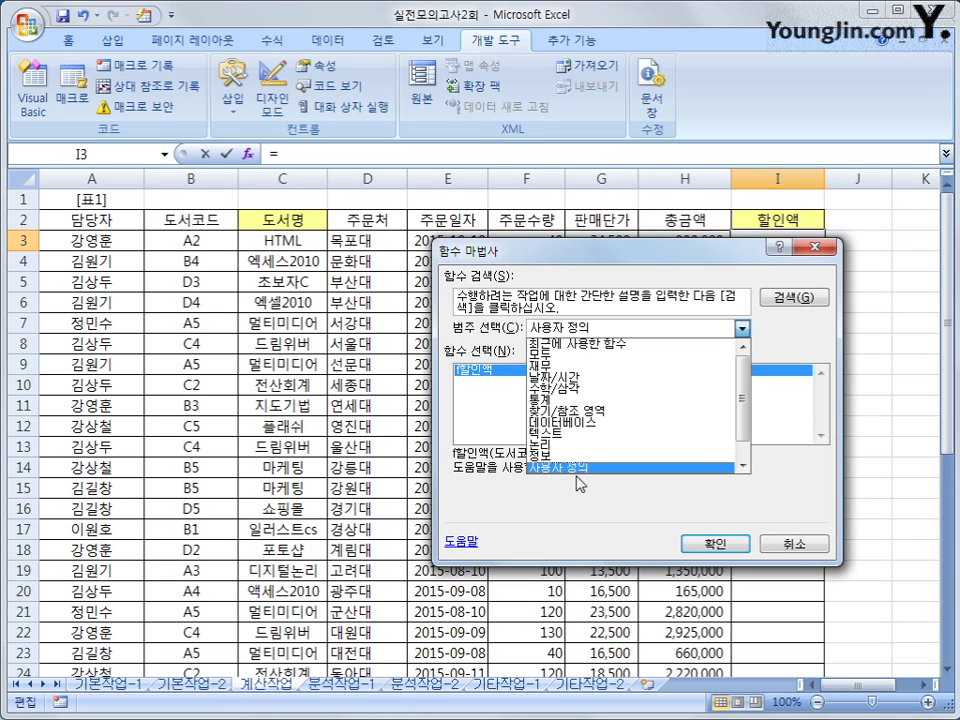
{"action": "left_click", "coordinate": [578, 470]}
{"action": "left_click", "coordinate": [712, 550]}
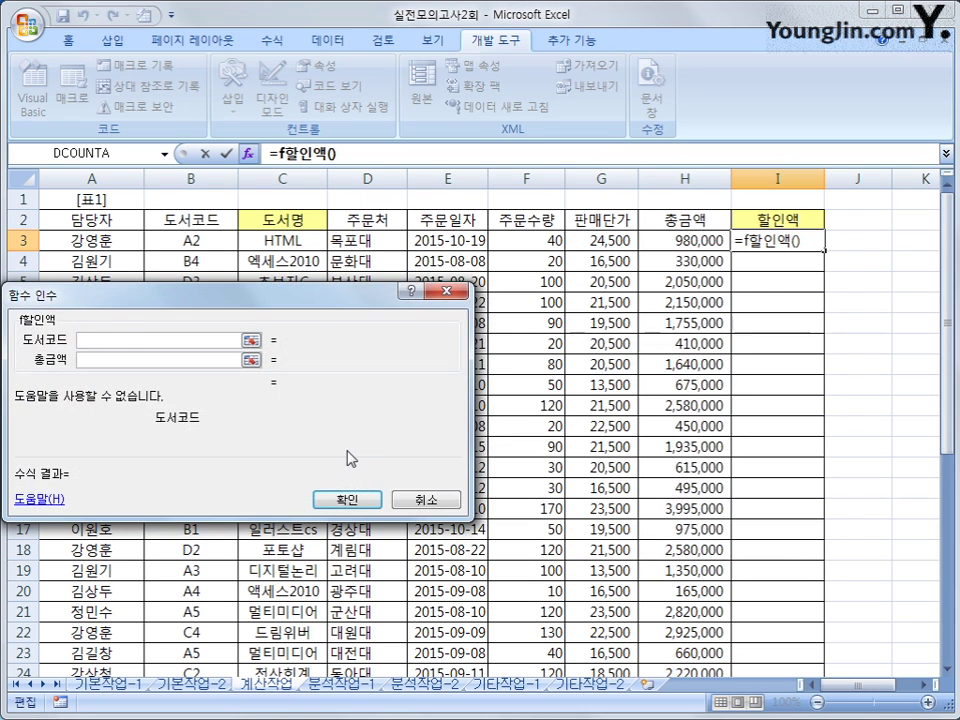
- Set the function's 도서코드 argument to B3 and 총금액 to H3, then fill the formula down the 할인액 column
{"action": "left_click", "coordinate": [160, 243]}
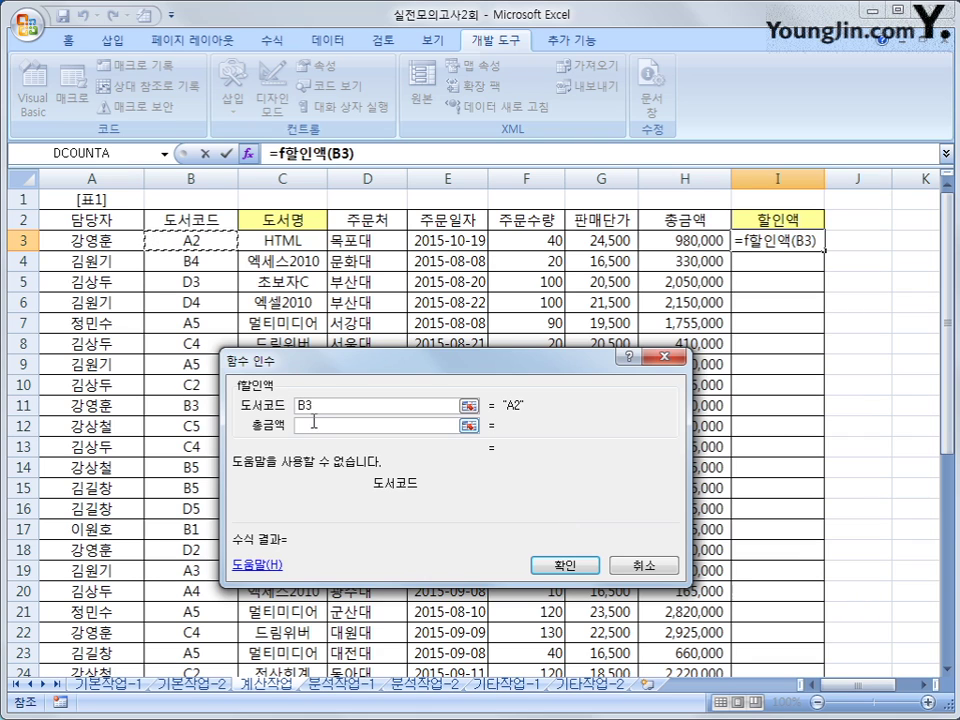
{"action": "left_click", "coordinate": [310, 425]}
{"action": "left_click", "coordinate": [671, 243]}
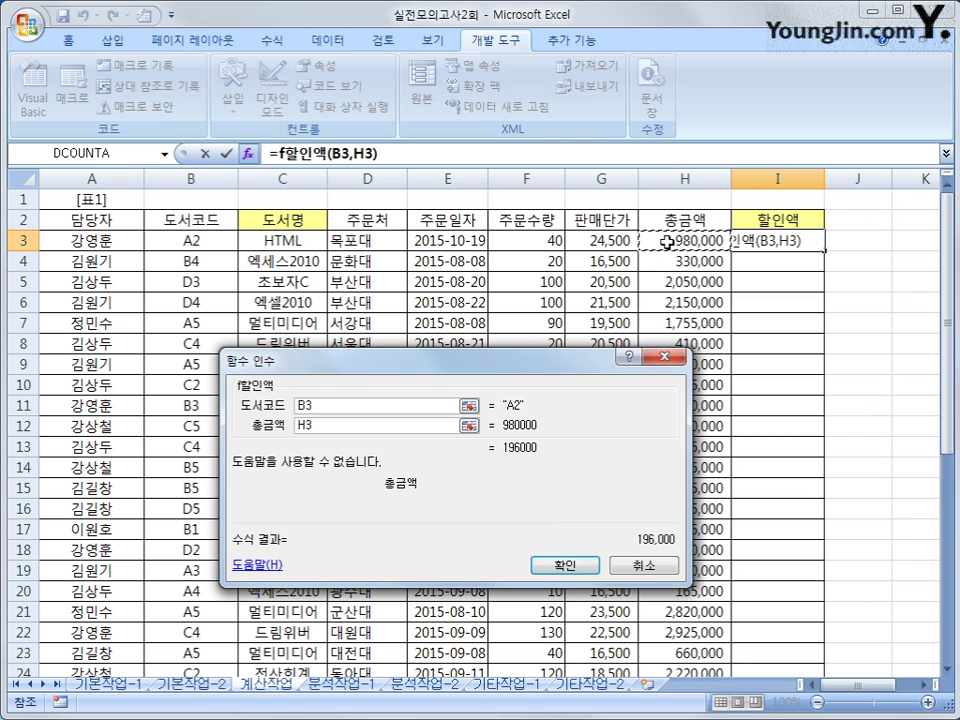
{"action": "left_click", "coordinate": [558, 563]}
{"action": "double_click", "coordinate": [824, 254]}
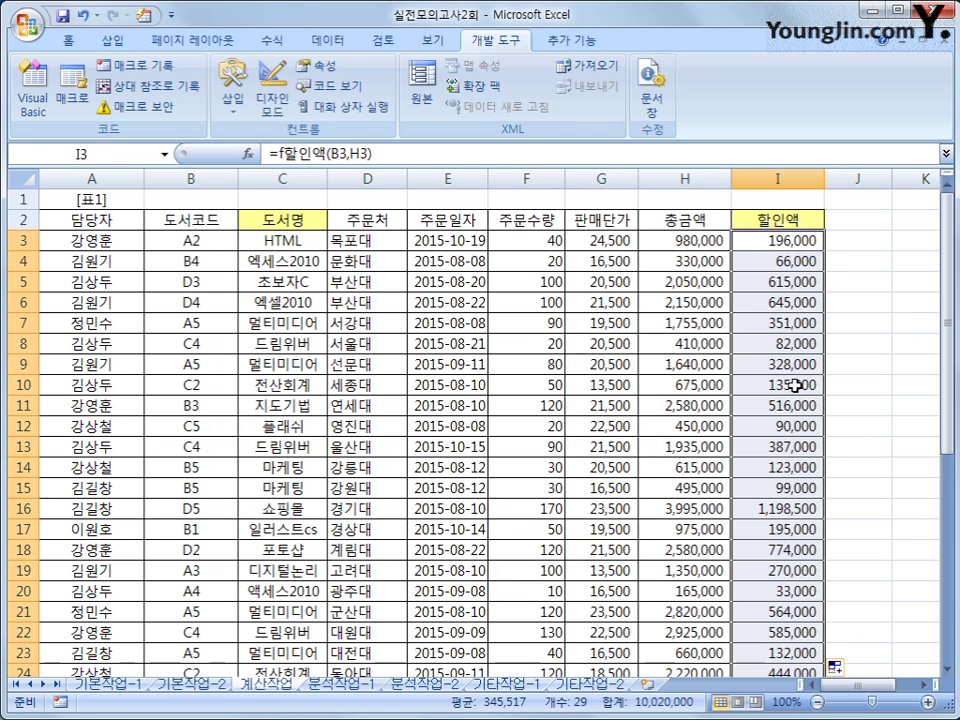
{"action": "left_click", "coordinate": [790, 245]}
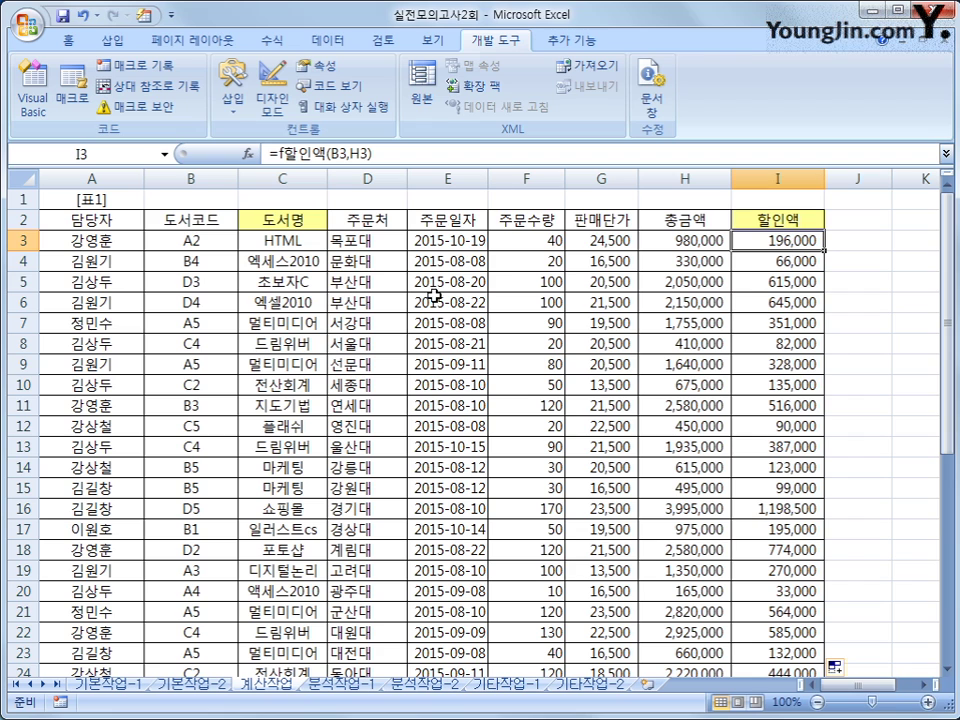
- Review the 기본작업-1 sheet, then the 기본작업-2 sheet's table, filter conditions and extracted records
{"action": "left_click", "coordinate": [108, 685]}
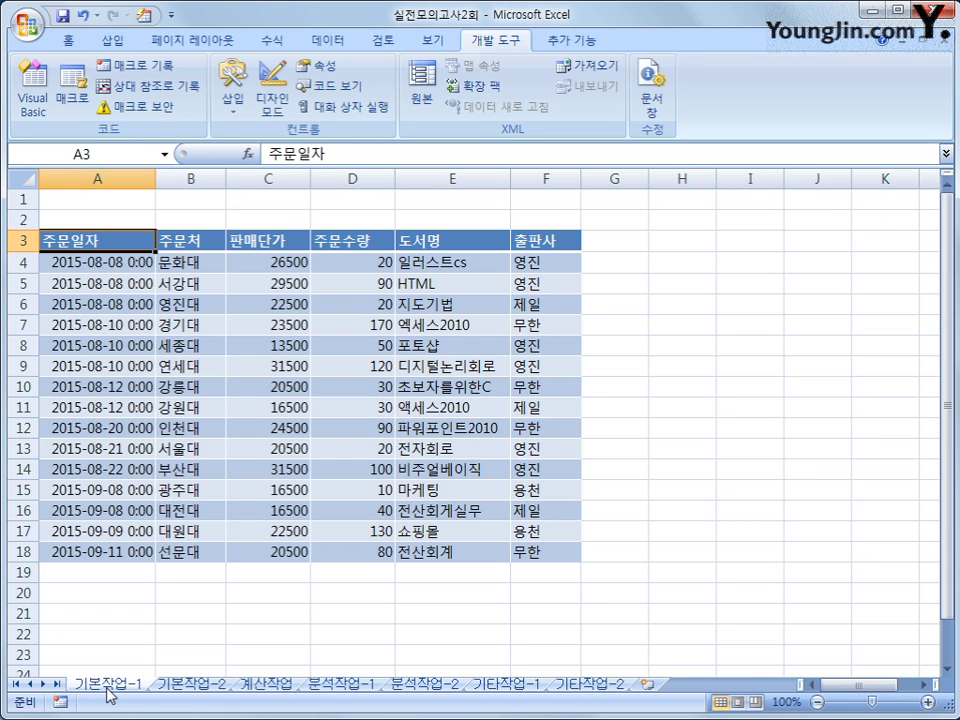
{"action": "left_click", "coordinate": [184, 689]}
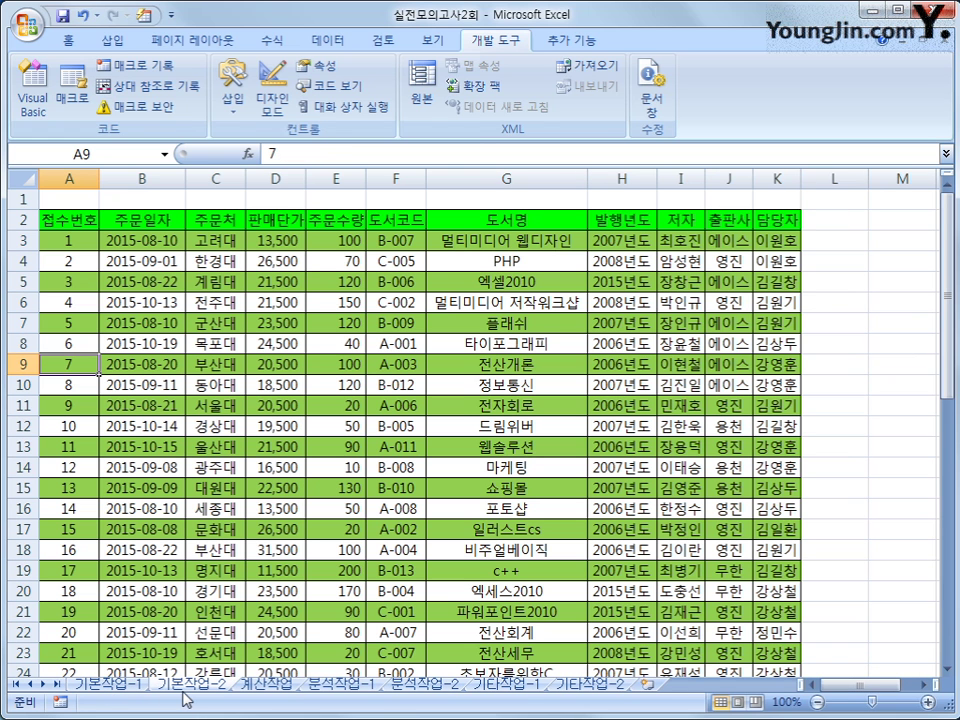
{"action": "scroll", "coordinate": [129, 493], "scroll_direction": "down", "scroll_amount": 12}
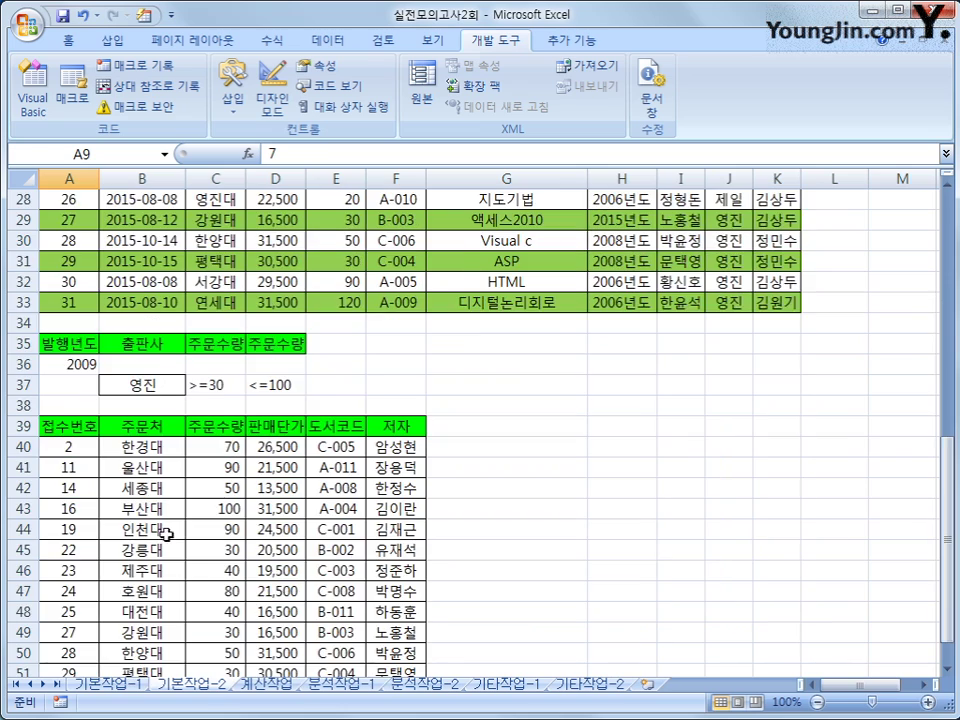
{"action": "left_click", "coordinate": [402, 512]}
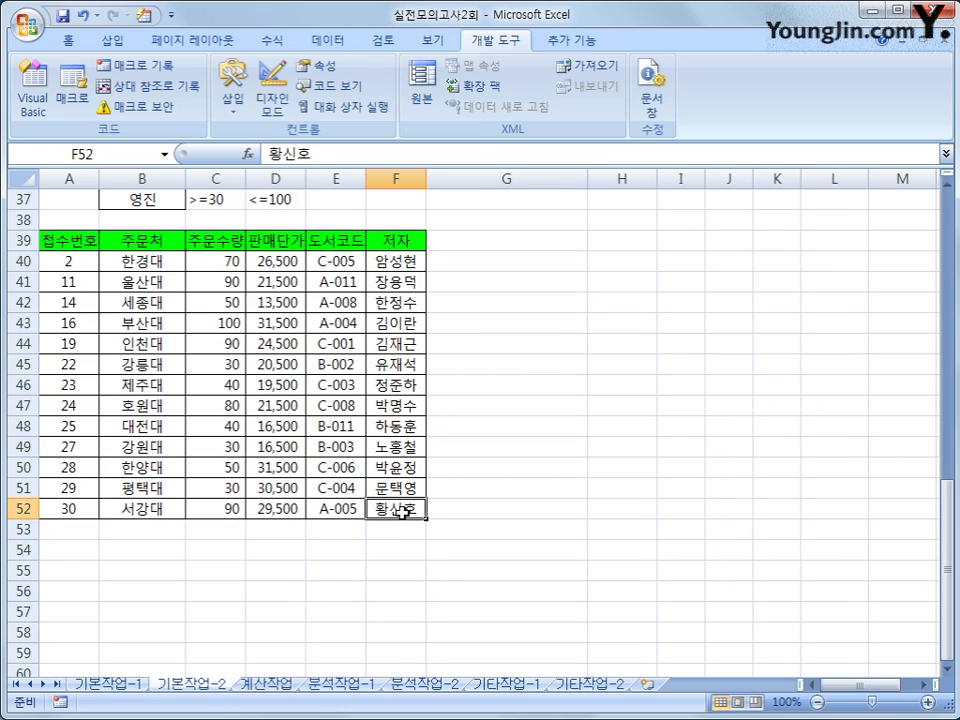
{"action": "scroll", "coordinate": [400, 510], "scroll_direction": "up", "scroll_amount": 5}
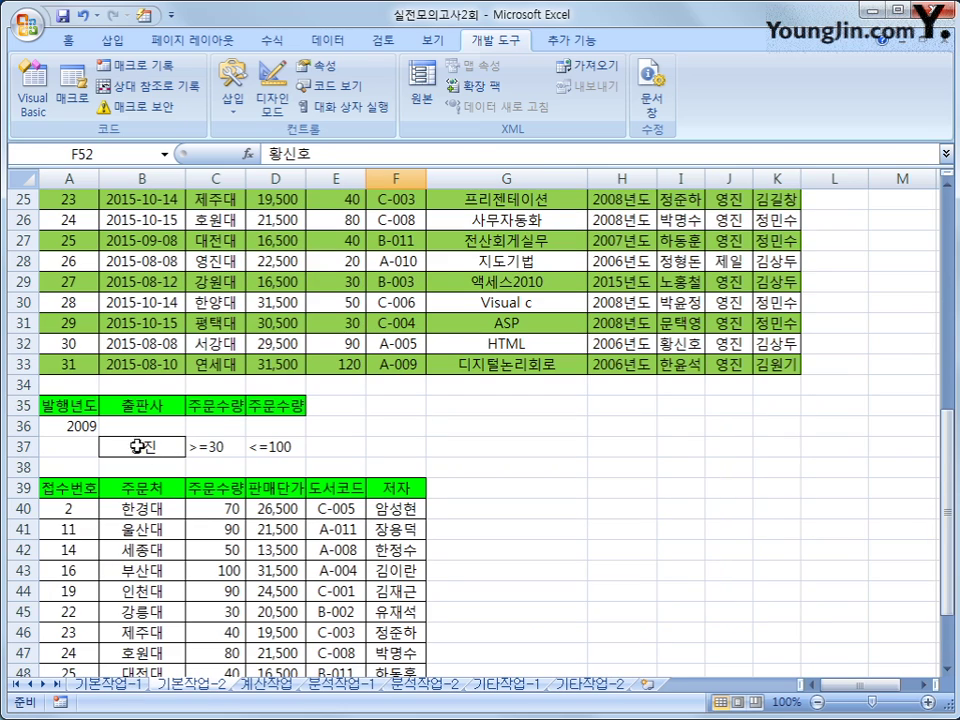
{"action": "scroll", "coordinate": [291, 443], "scroll_direction": "up", "scroll_amount": 3}
{"action": "scroll", "coordinate": [291, 443], "scroll_direction": "up", "scroll_amount": 4}
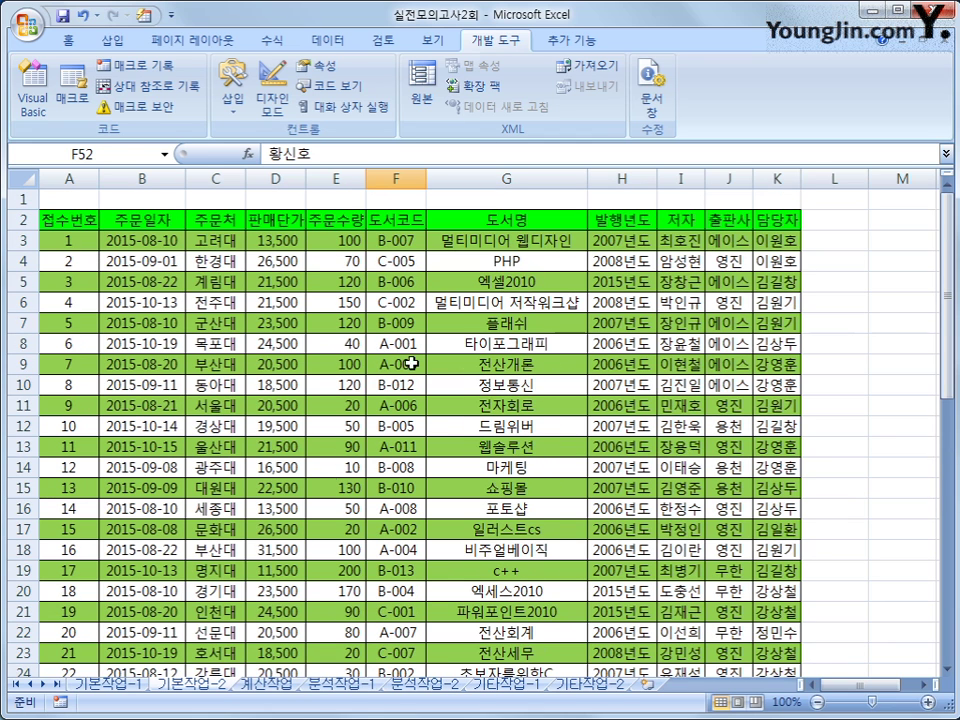
- Review the 계산작업 sheet's formulas for 도서명 and 할인액 and those in 표2, 표3 and 표4
{"action": "left_click", "coordinate": [285, 686]}
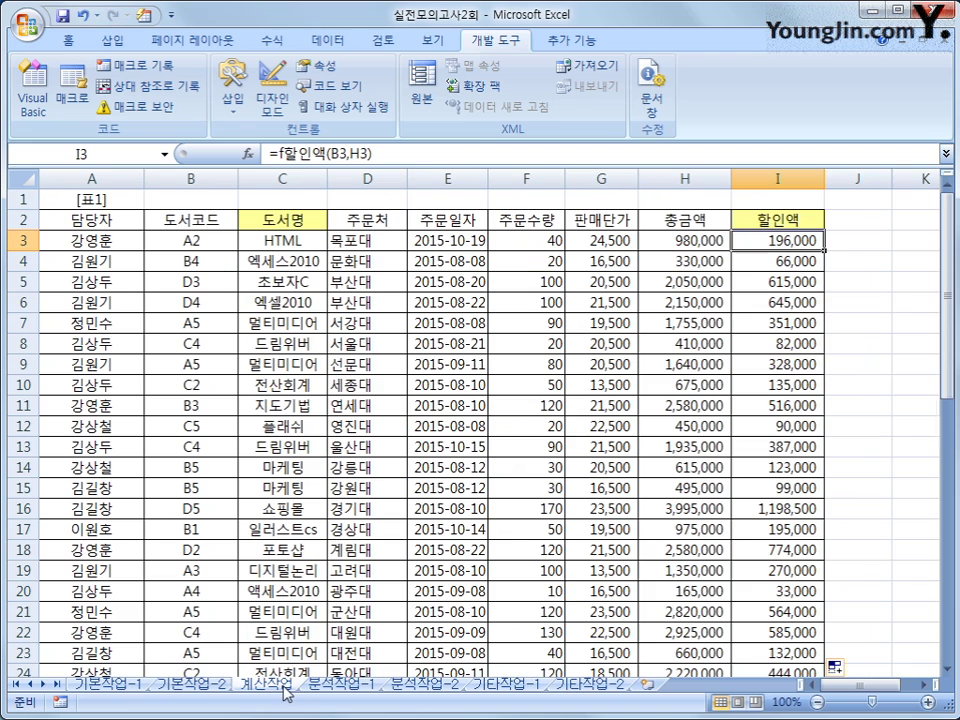
{"action": "left_click", "coordinate": [268, 241]}
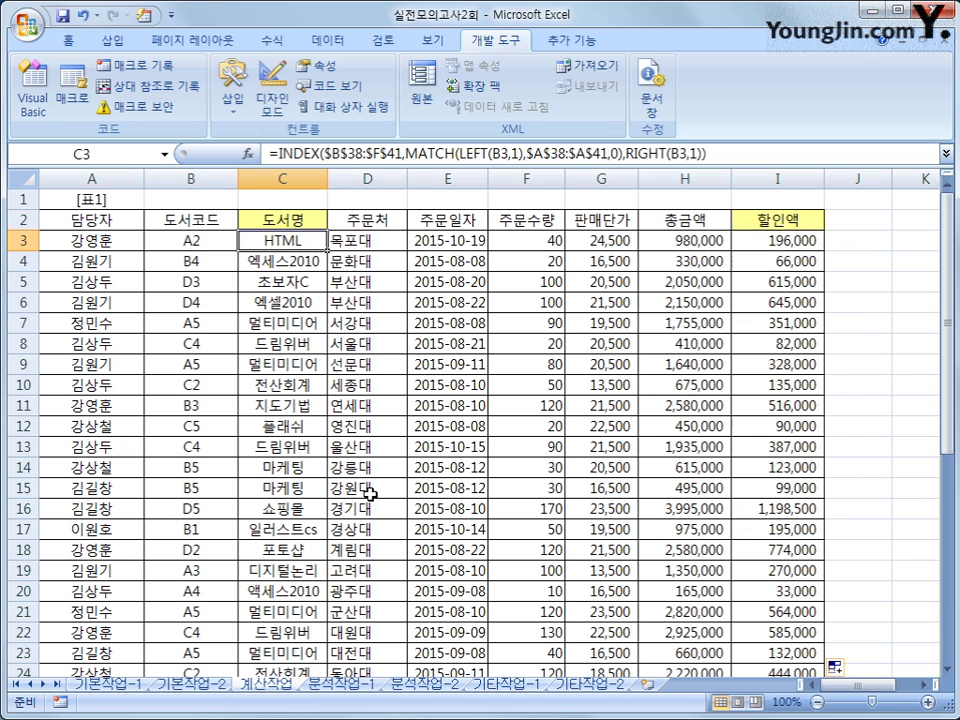
{"action": "left_click", "coordinate": [758, 240]}
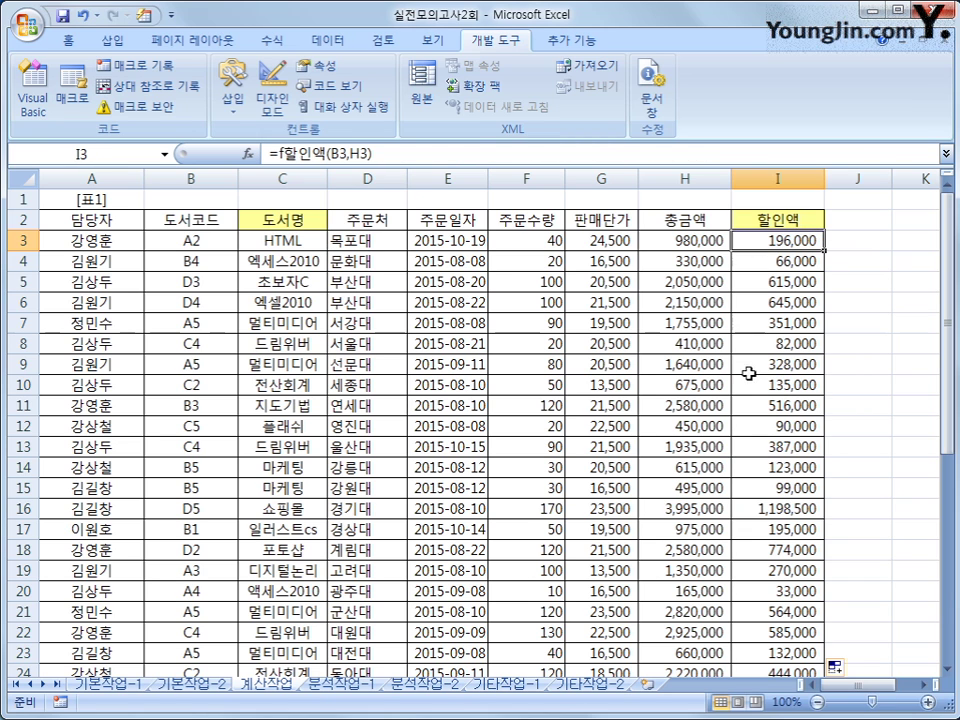
{"action": "scroll", "coordinate": [533, 474], "scroll_direction": "down", "scroll_amount": 5}
{"action": "left_click", "coordinate": [117, 589]}
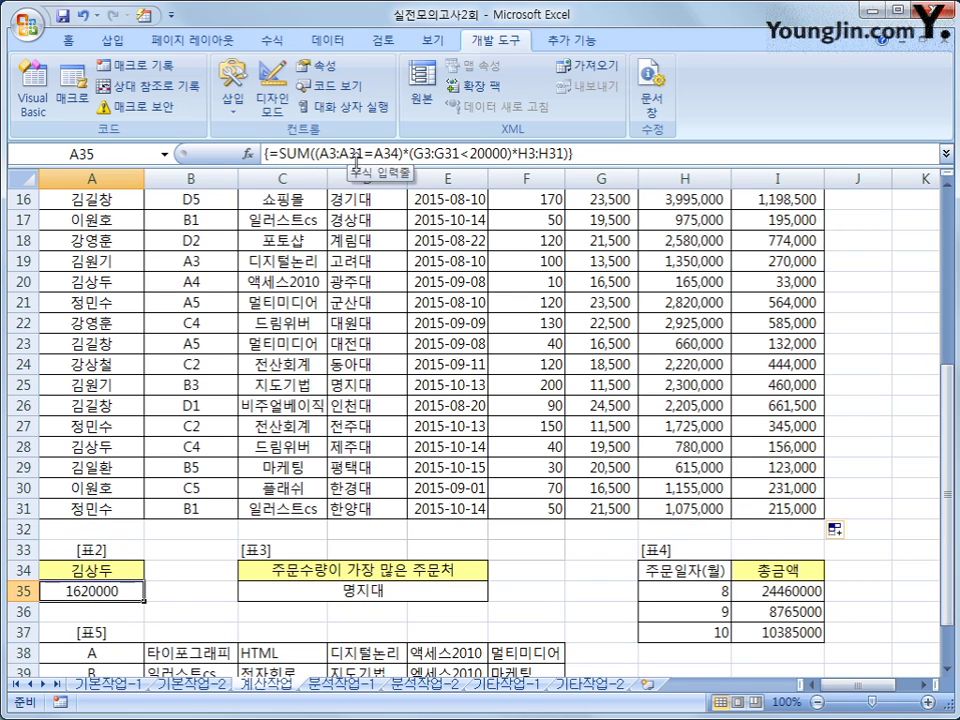
{"action": "left_click", "coordinate": [410, 593]}
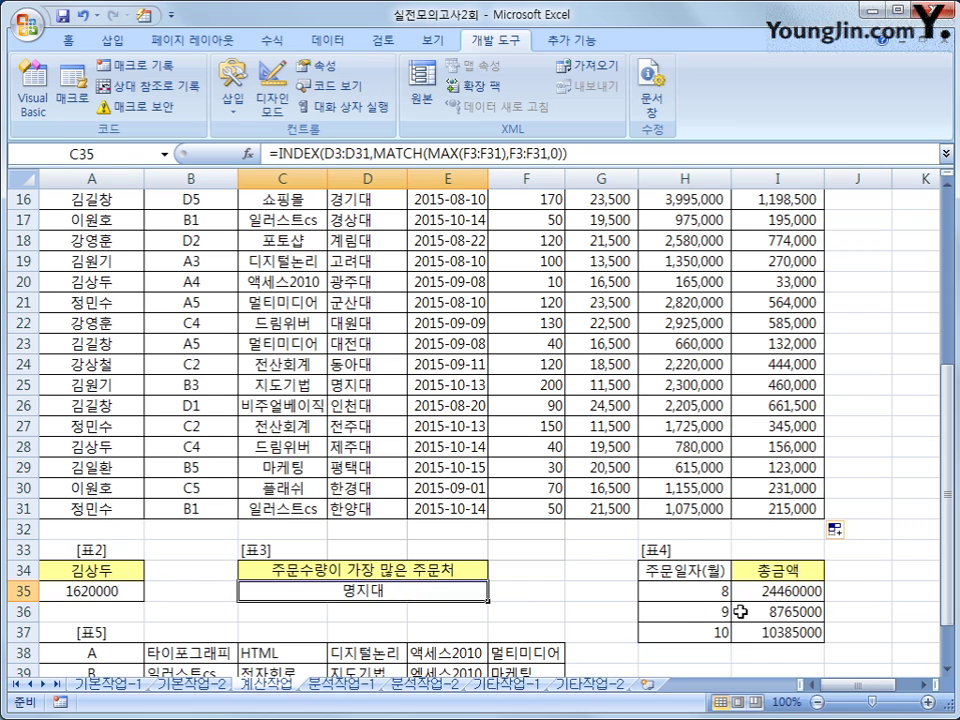
{"action": "left_click_drag", "start_coordinate": [789, 591], "coordinate": [785, 622]}
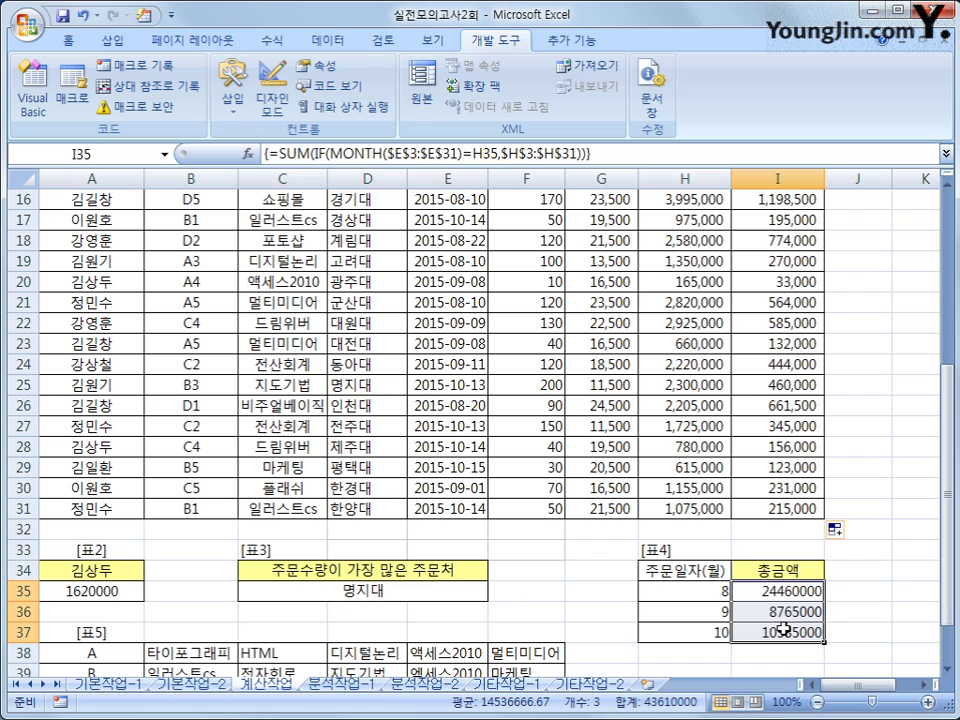
{"action": "left_click", "coordinate": [783, 630]}
{"action": "scroll", "coordinate": [781, 622], "scroll_direction": "up", "scroll_amount": 4}
{"action": "scroll", "coordinate": [781, 622], "scroll_direction": "up", "scroll_amount": 1}
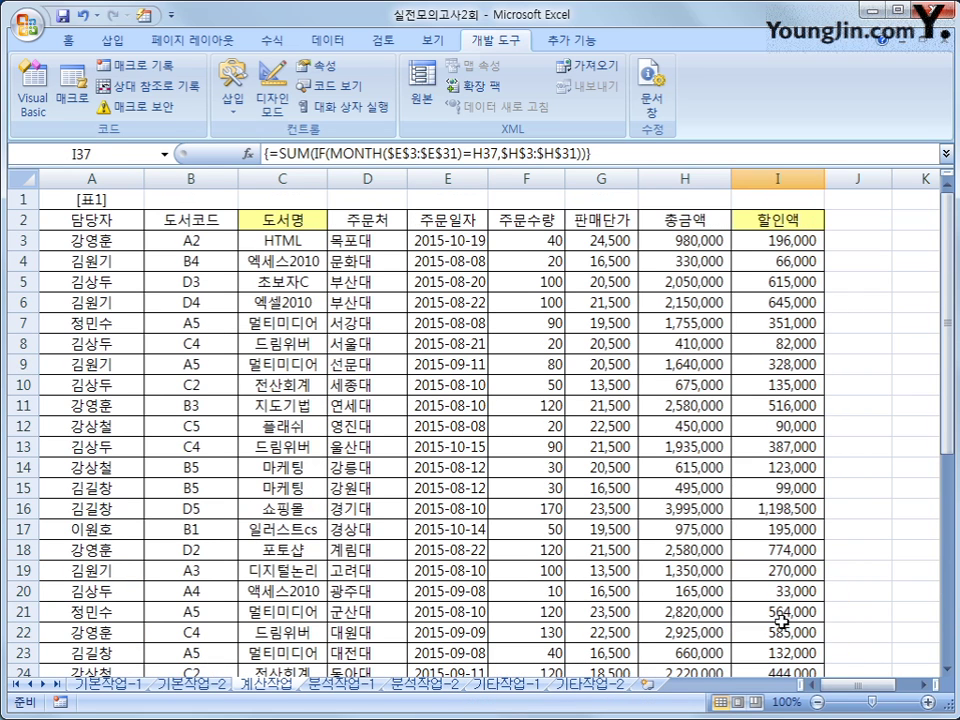
{"action": "left_click", "coordinate": [777, 242]}
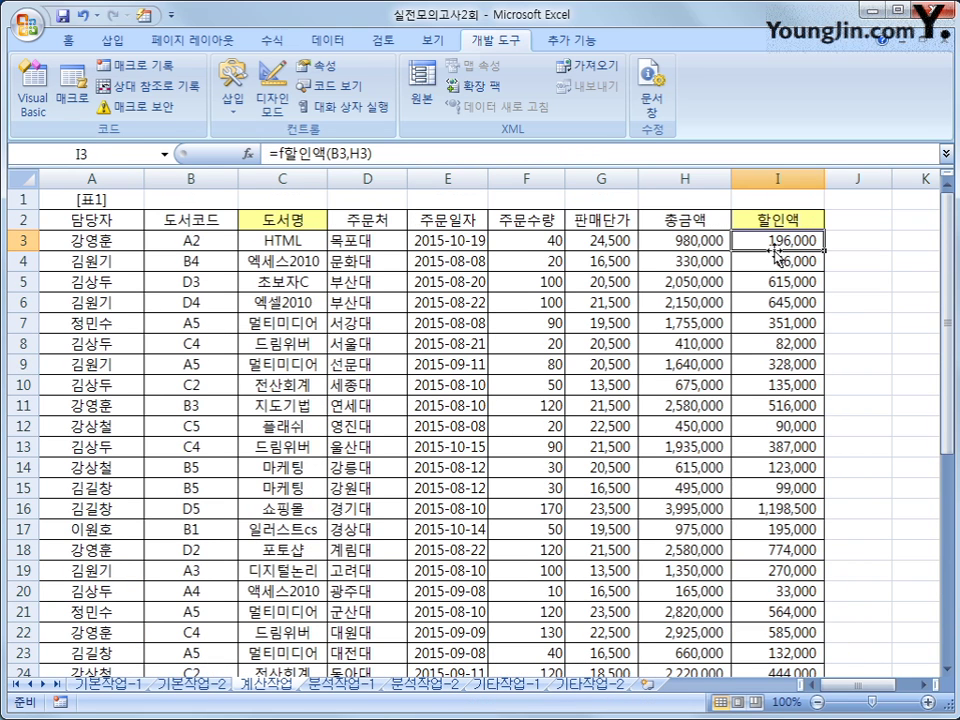